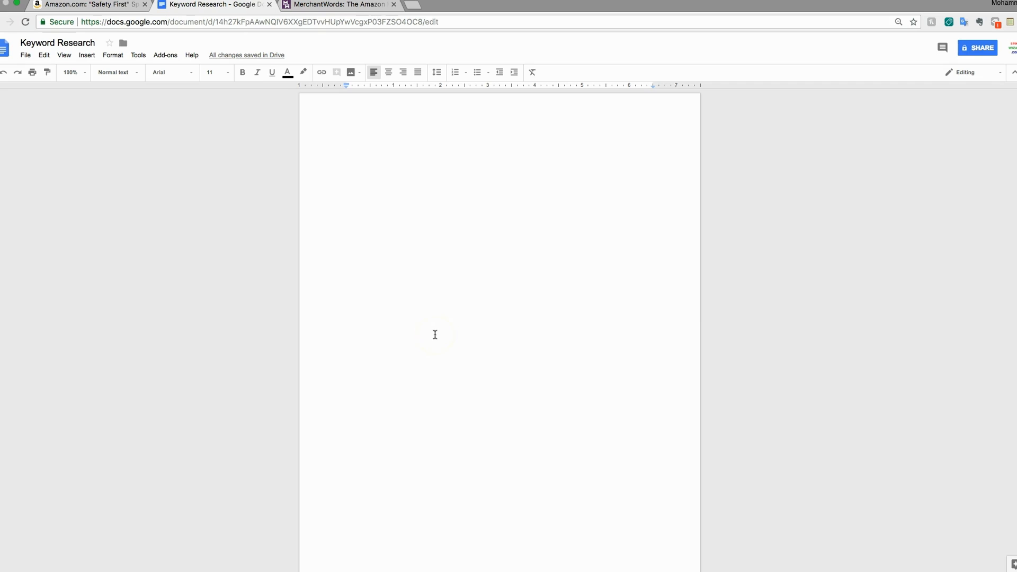
- Switch to the Amazon goggles listing, copy "Swim Masks Goggles" from its title and search Toys & Games for it
{"action": "left_click", "coordinate": [442, 342]}
{"action": "left_click", "coordinate": [122, 5]}
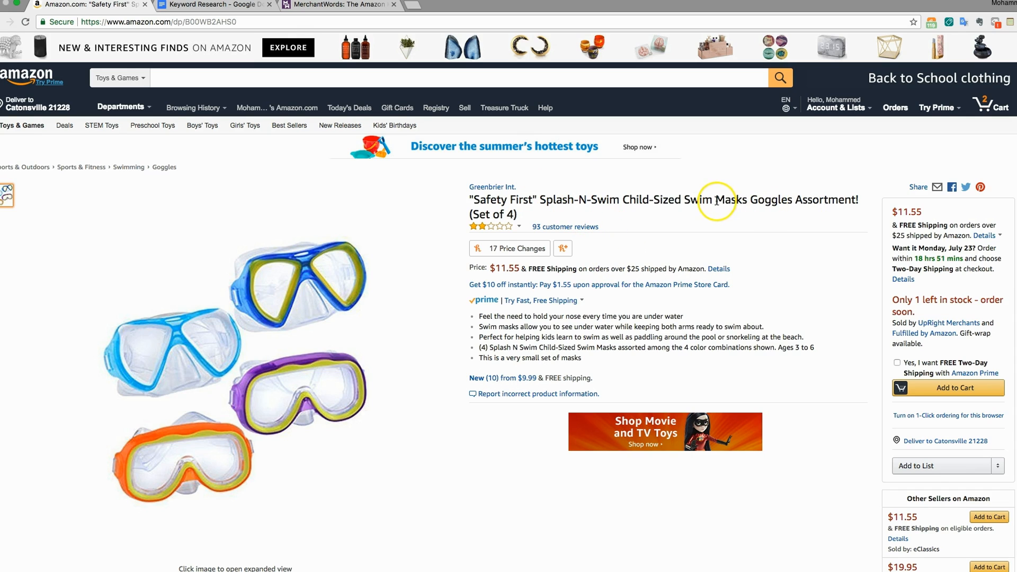
{"action": "left_click_drag", "start_coordinate": [687, 199], "coordinate": [791, 201]}
{"action": "right_click", "coordinate": [785, 202]}
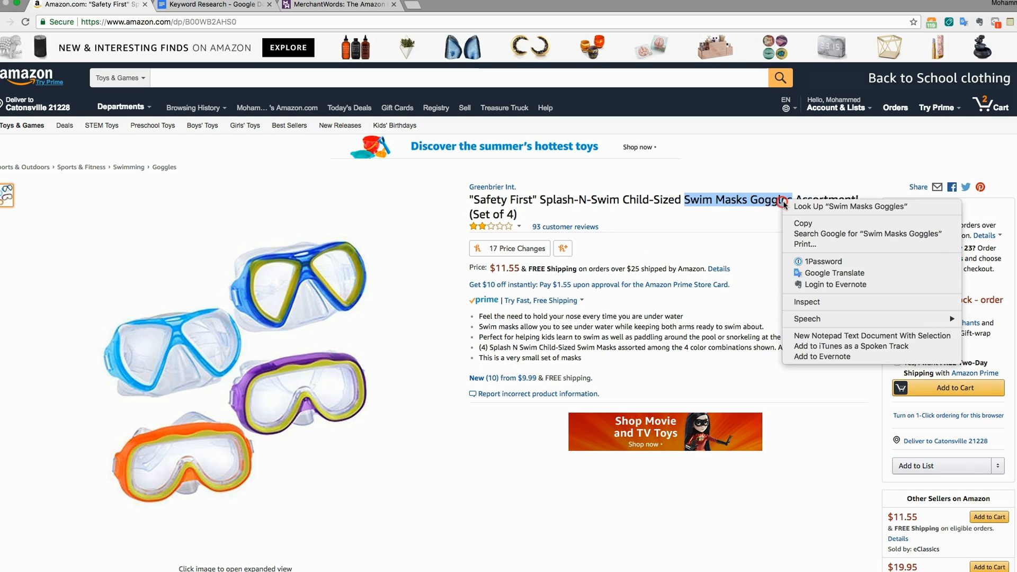
{"action": "left_click", "coordinate": [803, 224]}
{"action": "right_click", "coordinate": [348, 80]}
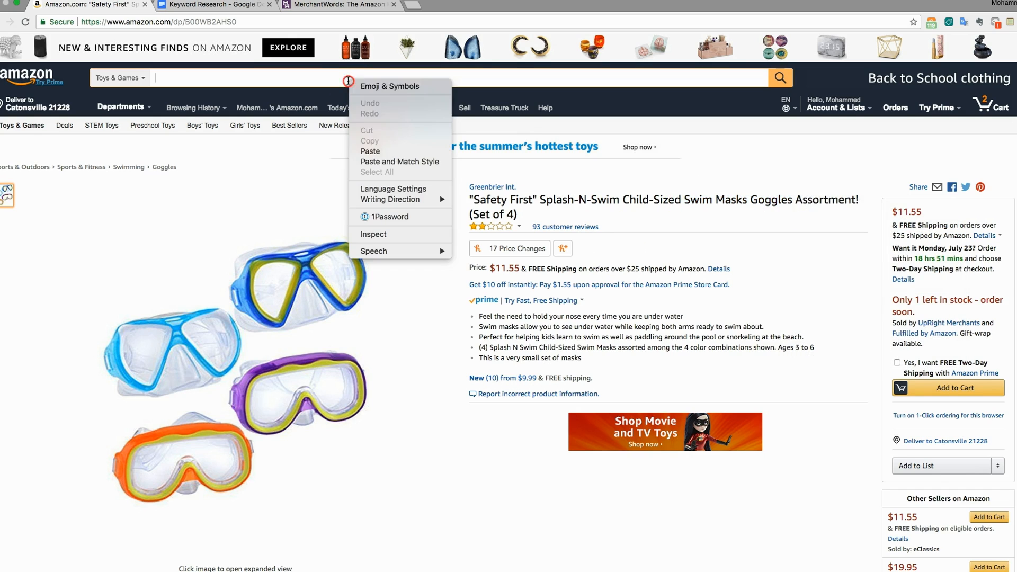
{"action": "left_click", "coordinate": [385, 151]}
{"action": "key", "text": "Return"}
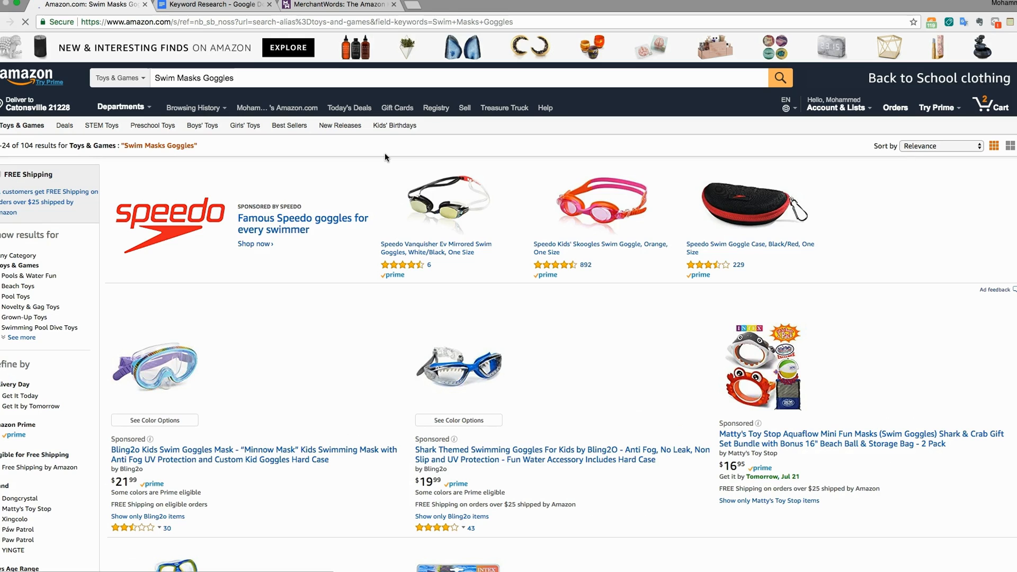
- Open the "Safety First" Splash-N-Swim, Intex Mini Aviator and unsponsored Bling2o "Minnow Mask" listings from the search results in separate new tabs
{"action": "scroll", "coordinate": [503, 526], "scroll_direction": "down", "scroll_amount": 3}
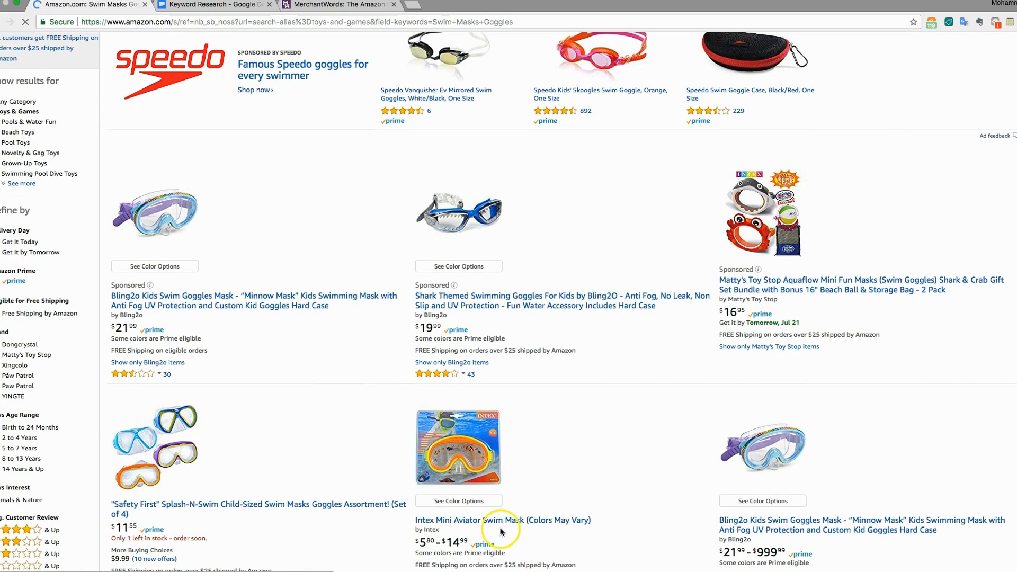
{"action": "scroll", "coordinate": [286, 435], "scroll_direction": "down", "scroll_amount": 1}
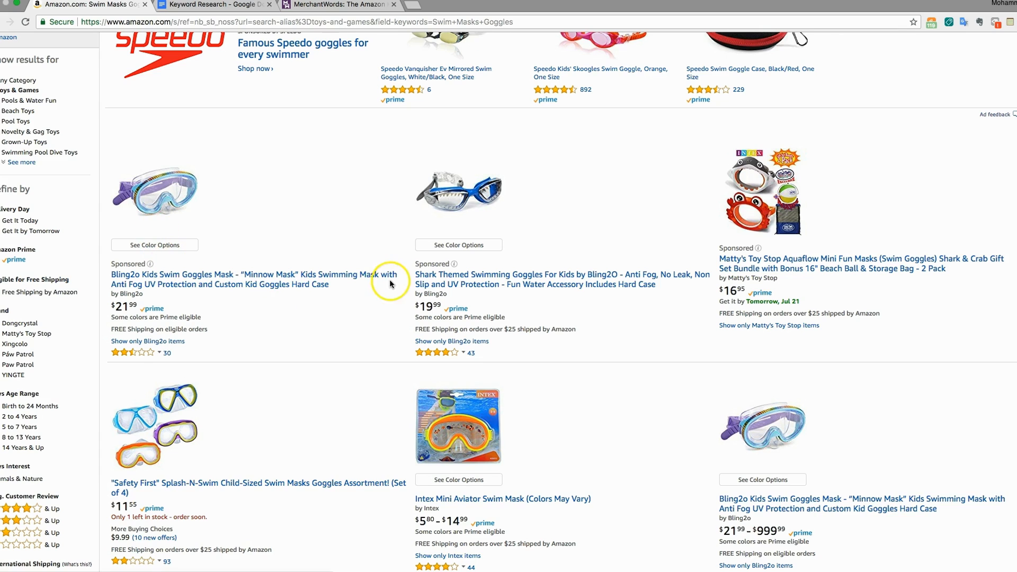
{"action": "scroll", "coordinate": [391, 297], "scroll_direction": "down", "scroll_amount": 2}
{"action": "scroll", "coordinate": [392, 306], "scroll_direction": "down", "scroll_amount": 3}
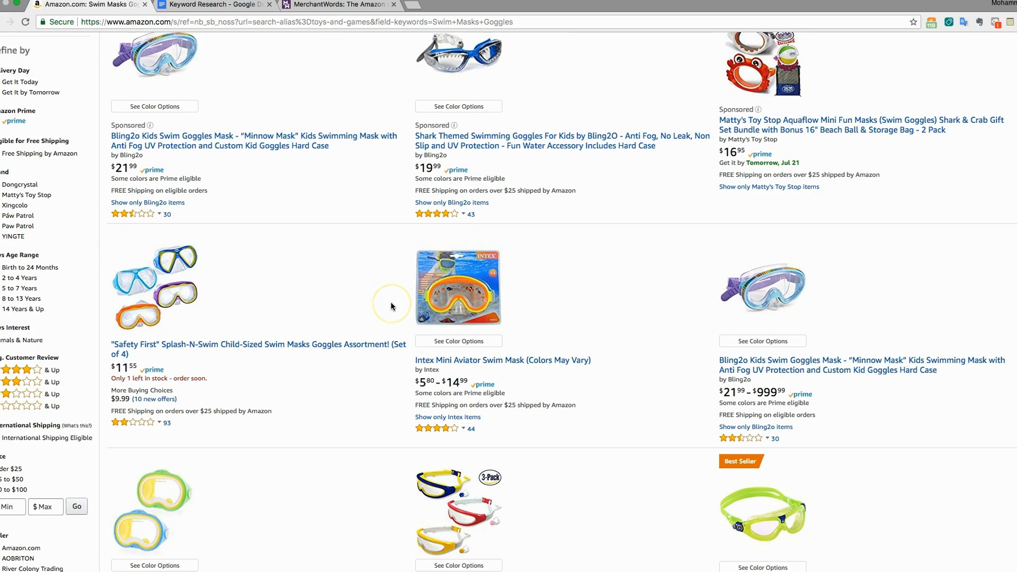
{"action": "scroll", "coordinate": [392, 306], "scroll_direction": "down", "scroll_amount": 4}
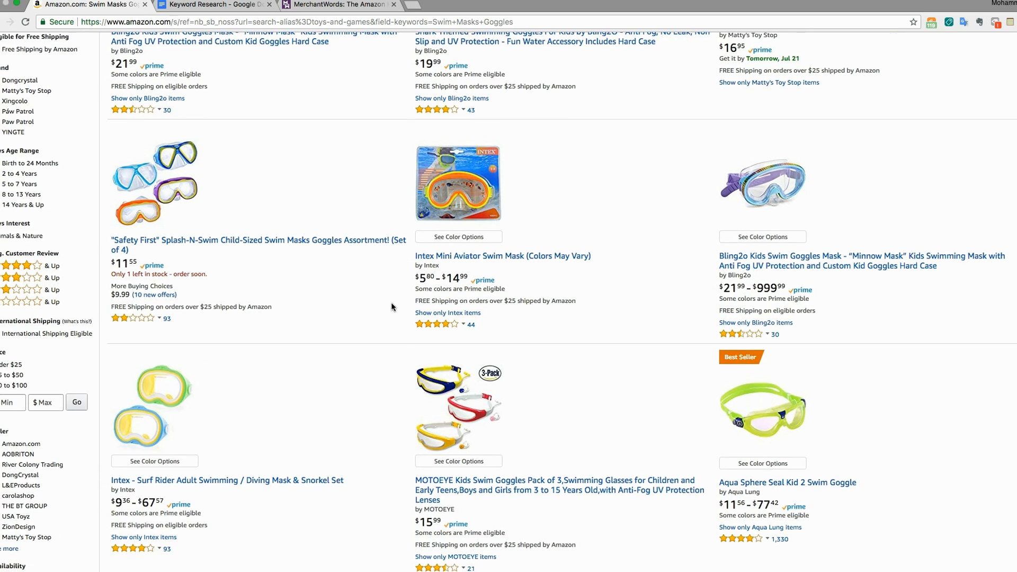
{"action": "scroll", "coordinate": [393, 306], "scroll_direction": "down", "scroll_amount": 1}
{"action": "left_click", "coordinate": [235, 217]}
{"action": "right_click", "coordinate": [191, 163]}
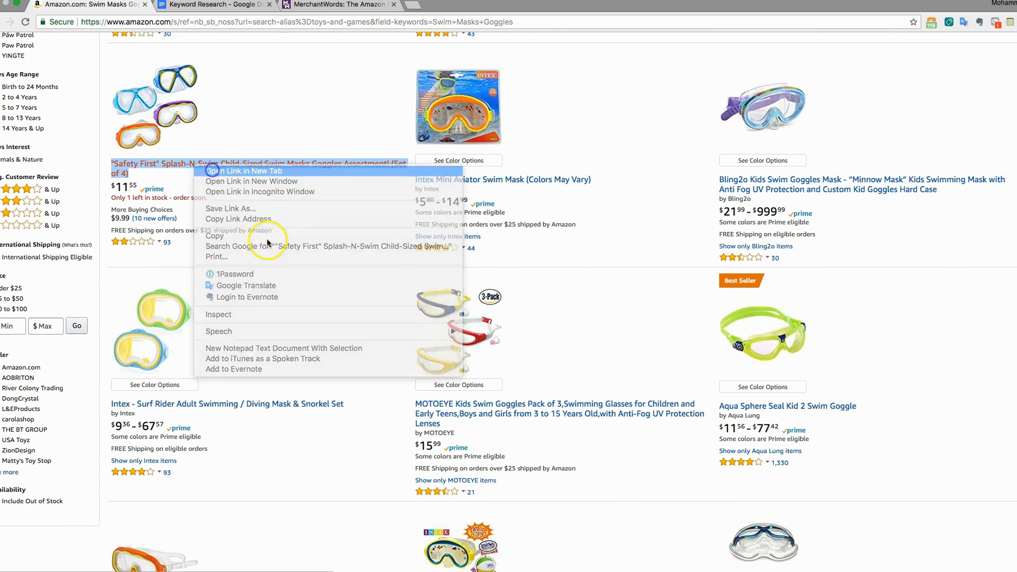
{"action": "left_click", "coordinate": [223, 171]}
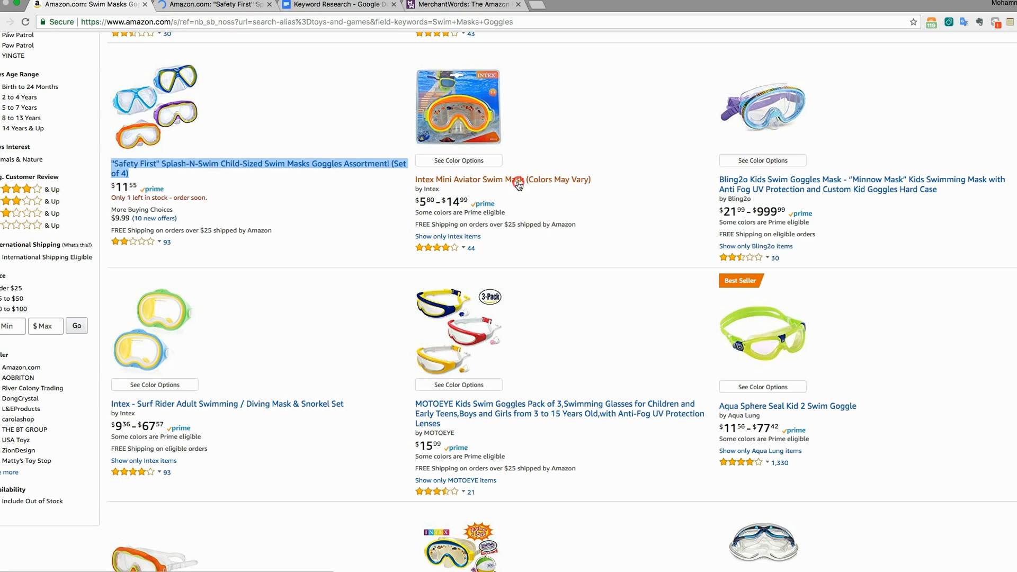
{"action": "right_click", "coordinate": [519, 181]}
{"action": "left_click", "coordinate": [530, 187]}
{"action": "right_click", "coordinate": [764, 182]}
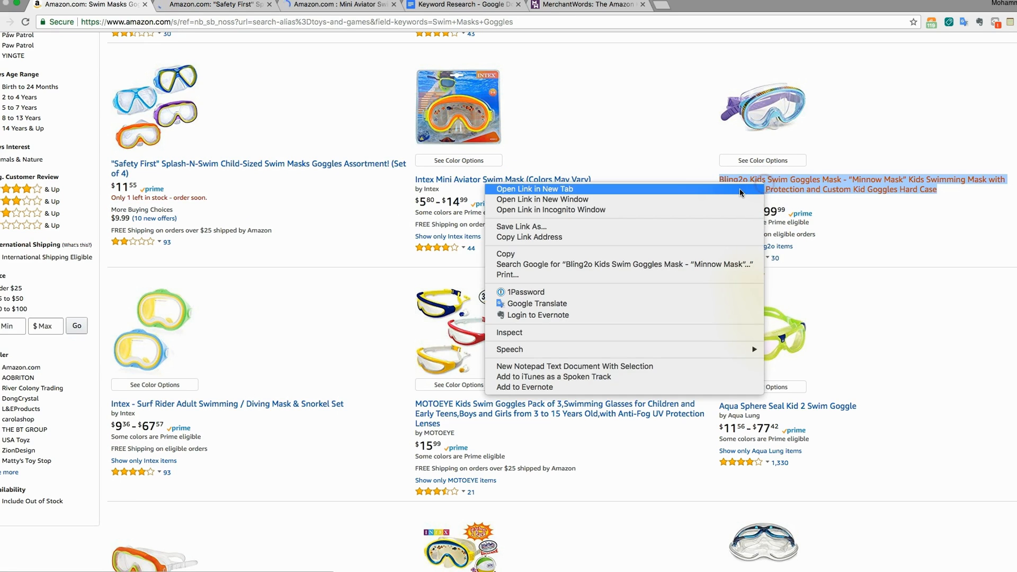
{"action": "left_click", "coordinate": [740, 189]}
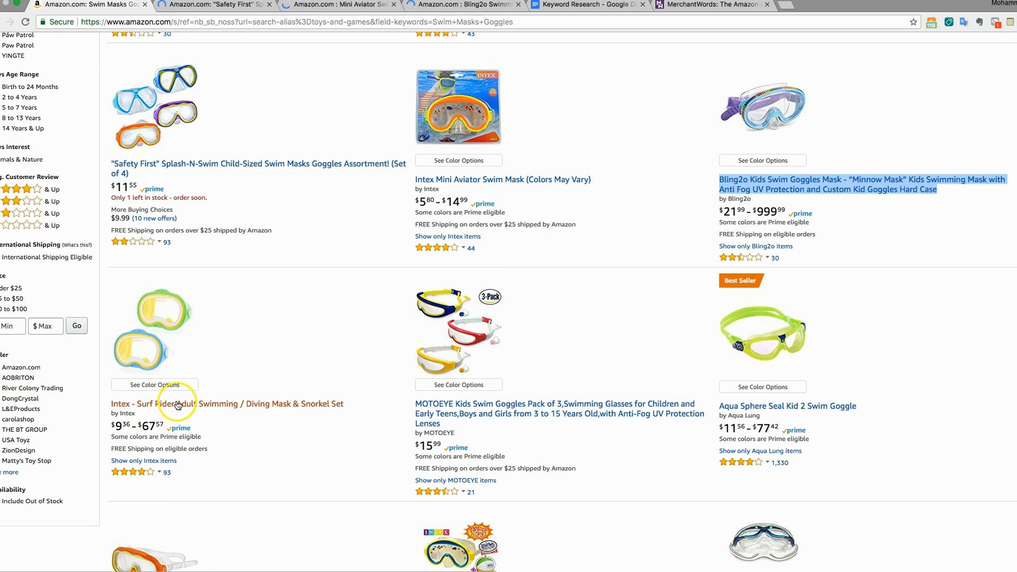
- Open the Intex Surf Rider, MOTOEYE Kids Swim Goggles and Aqua Sphere Seal Kid 2 listings in separate new tabs
{"action": "right_click", "coordinate": [176, 401]}
{"action": "left_click", "coordinate": [208, 400]}
{"action": "right_click", "coordinate": [436, 408]}
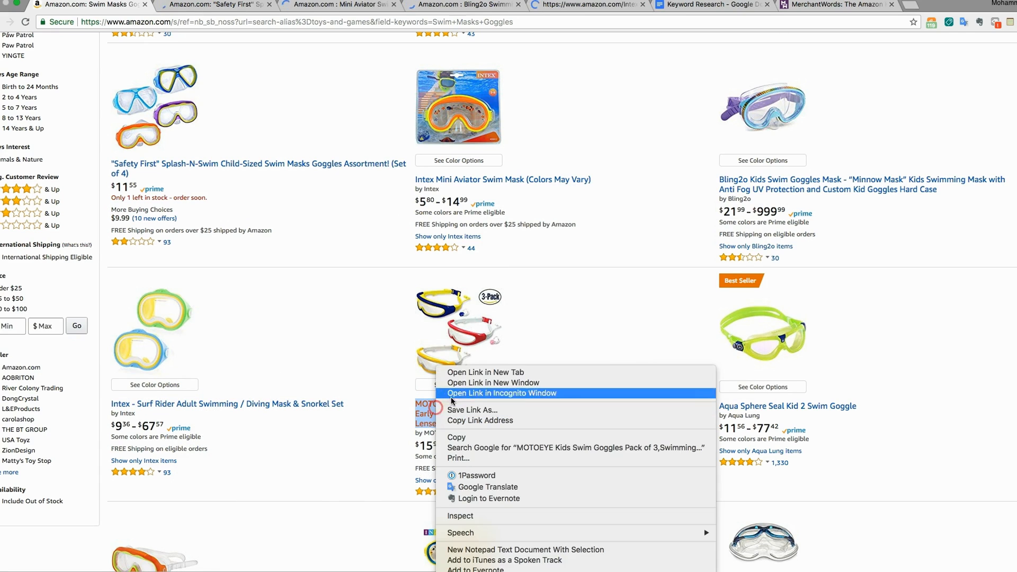
{"action": "left_click", "coordinate": [475, 373]}
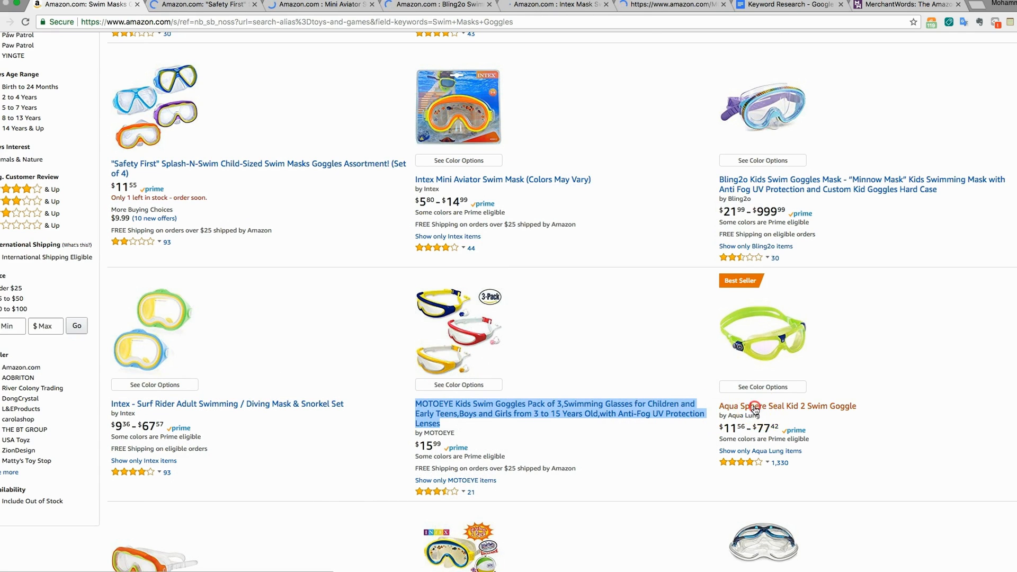
{"action": "right_click", "coordinate": [751, 408]}
{"action": "left_click", "coordinate": [803, 372]}
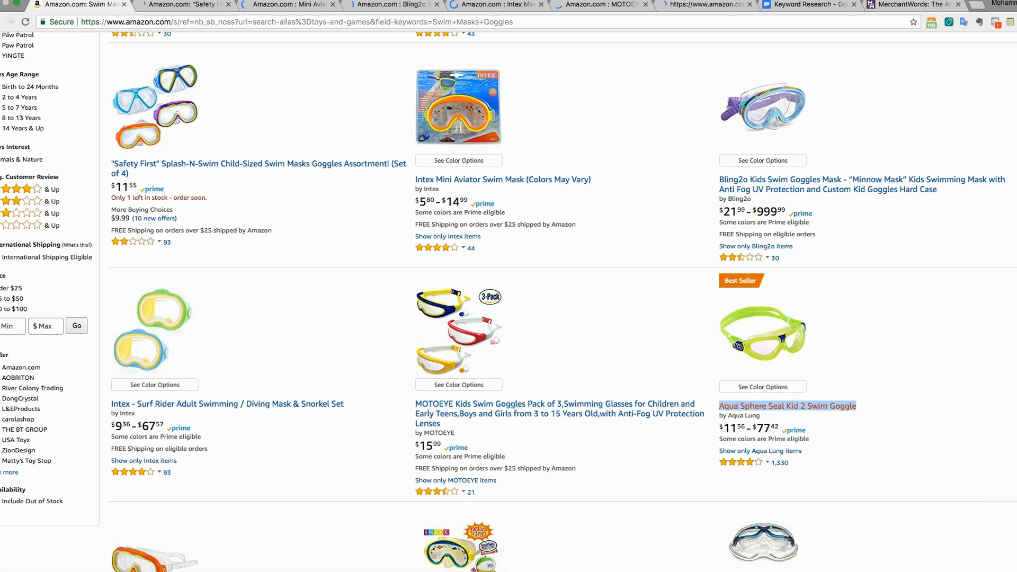
{"action": "scroll", "coordinate": [183, 459], "scroll_direction": "down", "scroll_amount": 3}
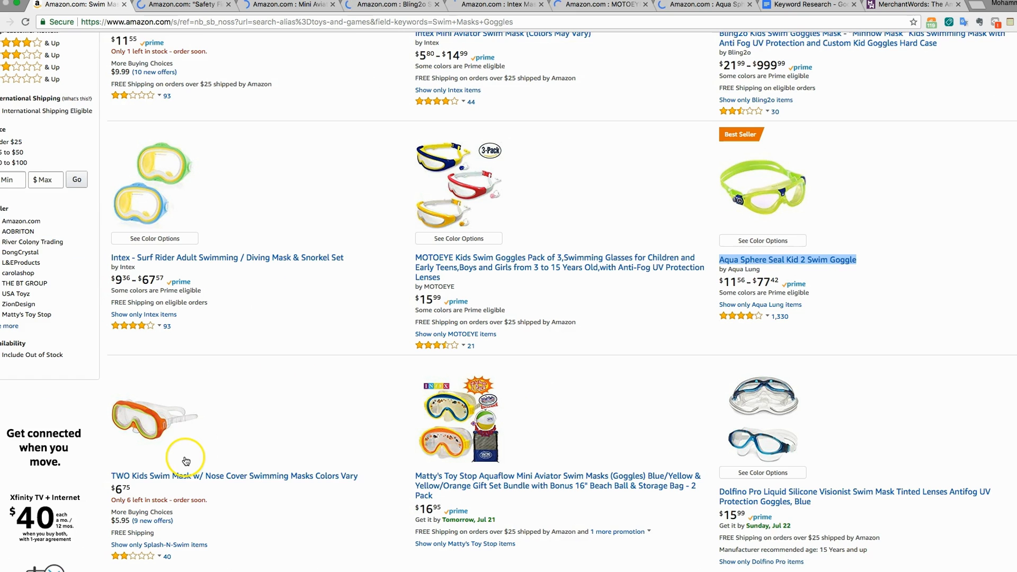
{"action": "scroll", "coordinate": [161, 451], "scroll_direction": "down", "scroll_amount": 2}
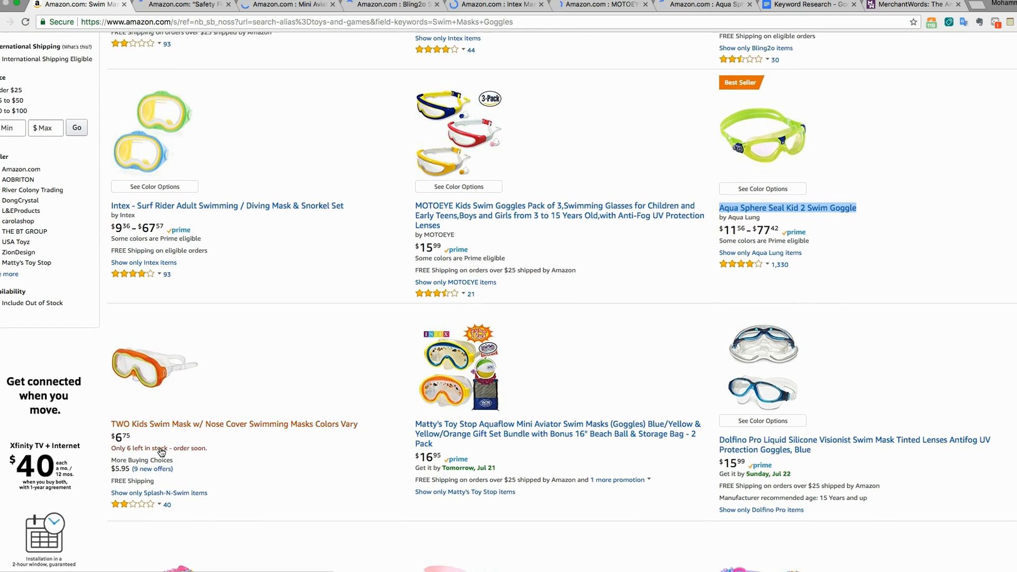
{"action": "scroll", "coordinate": [162, 452], "scroll_direction": "down", "scroll_amount": 2}
{"action": "scroll", "coordinate": [162, 452], "scroll_direction": "up", "scroll_amount": 6}
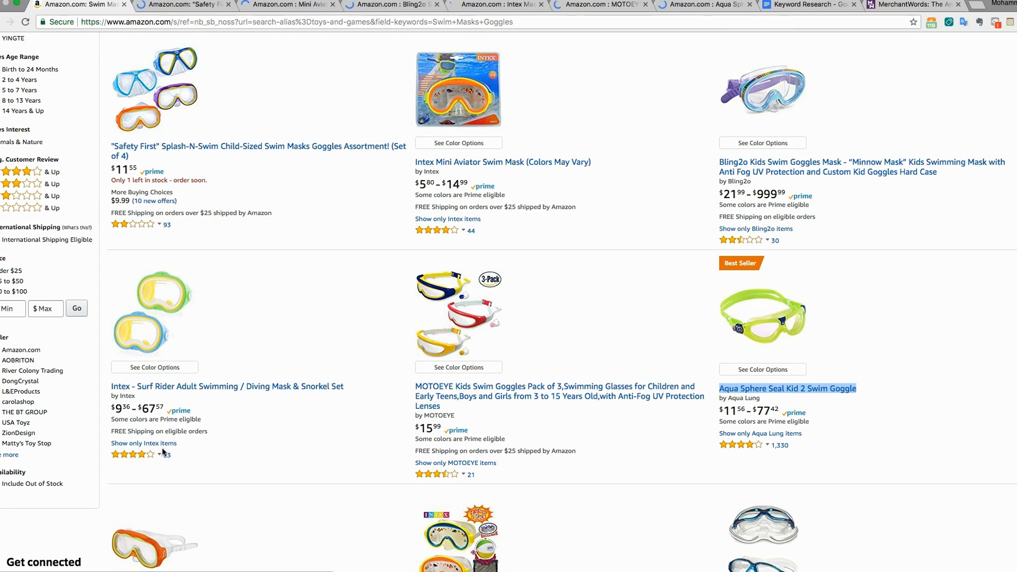
{"action": "scroll", "coordinate": [197, 408], "scroll_direction": "up", "scroll_amount": 1}
{"action": "scroll", "coordinate": [198, 410], "scroll_direction": "up", "scroll_amount": 1}
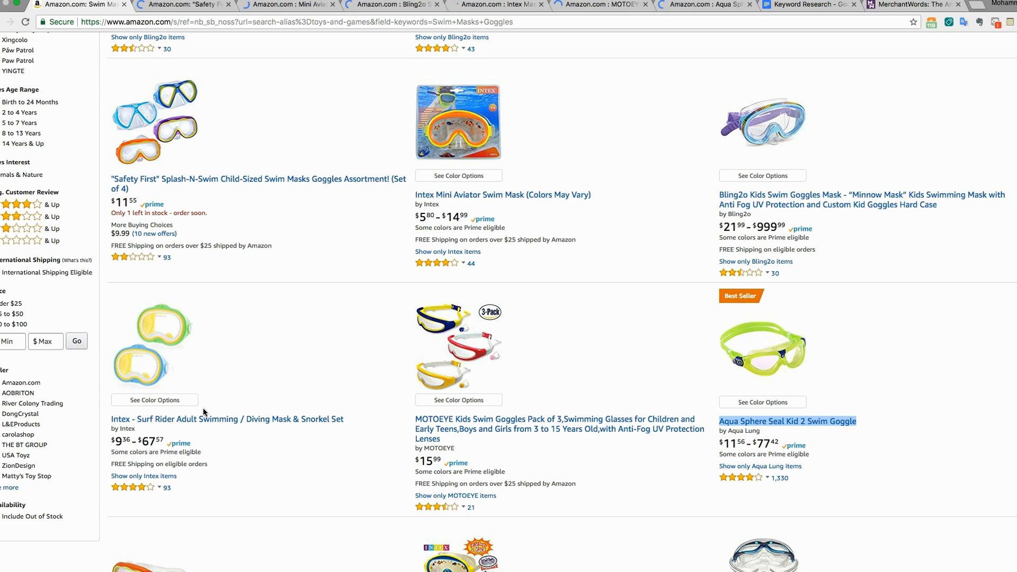
- Switch to the Keyword Research document, enter the heading "Title:" on the first line and start a new line below it
{"action": "left_click", "coordinate": [816, 9]}
{"action": "left_click", "coordinate": [366, 147]}
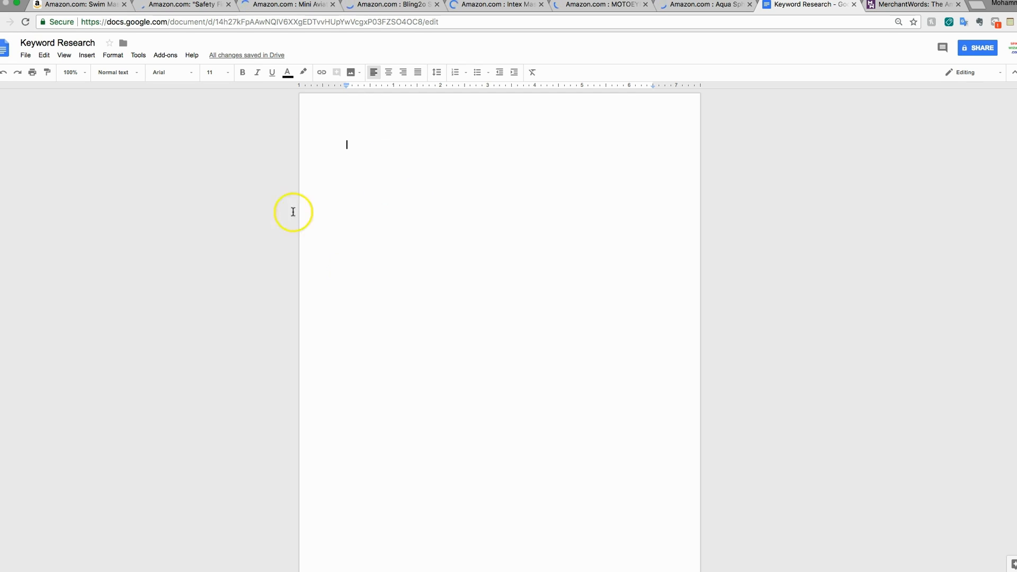
{"action": "type", "text": "Title:"}
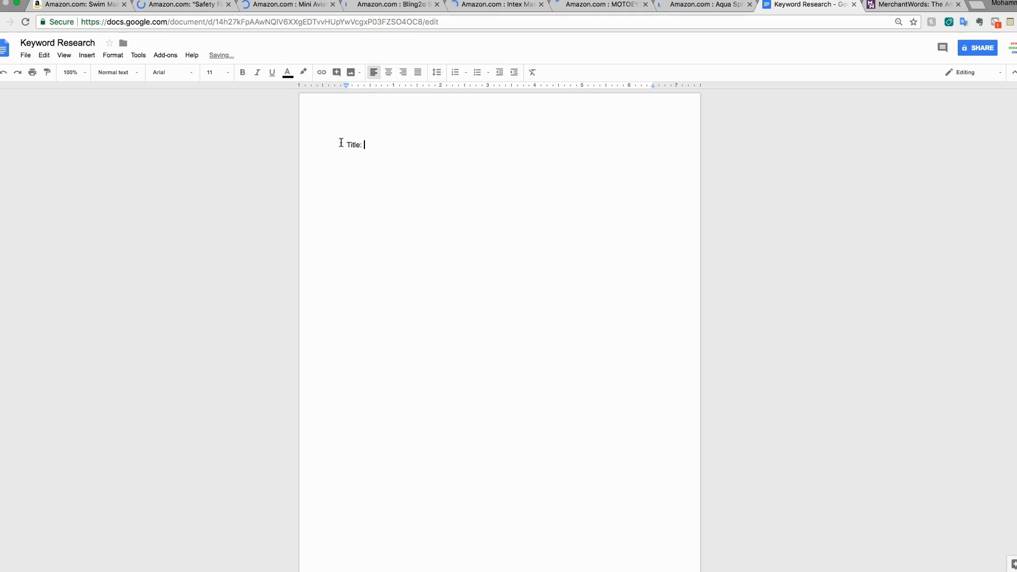
{"action": "key", "text": "BackSpace"}
{"action": "type", "text": ":"}
{"action": "key", "text": "Return"}
- Review the "Safety First" Splash-N-Swim listing's title and the Intex Mini Aviator listing for keywords
{"action": "left_click", "coordinate": [165, 11]}
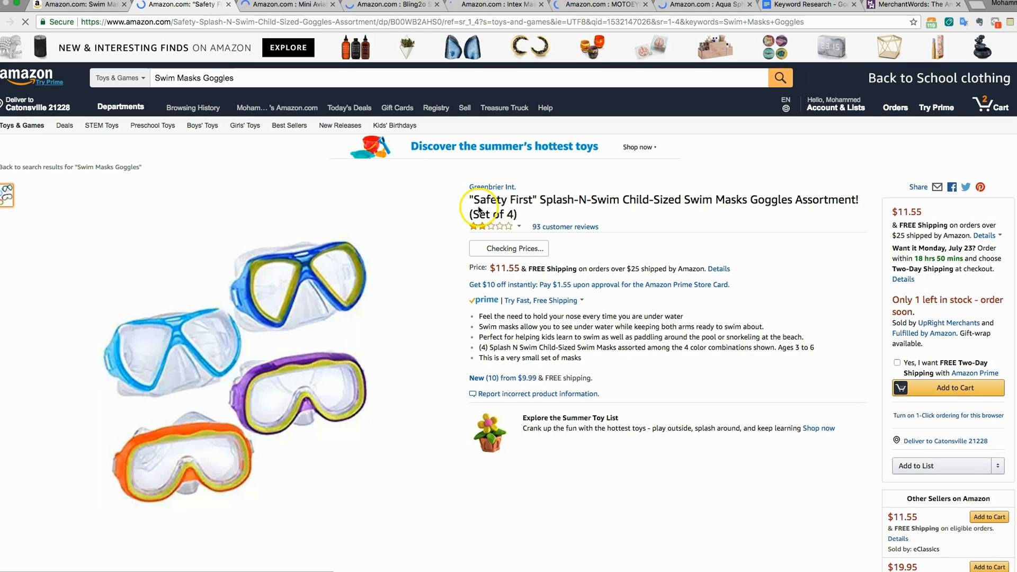
{"action": "left_click_drag", "start_coordinate": [474, 200], "coordinate": [517, 215]}
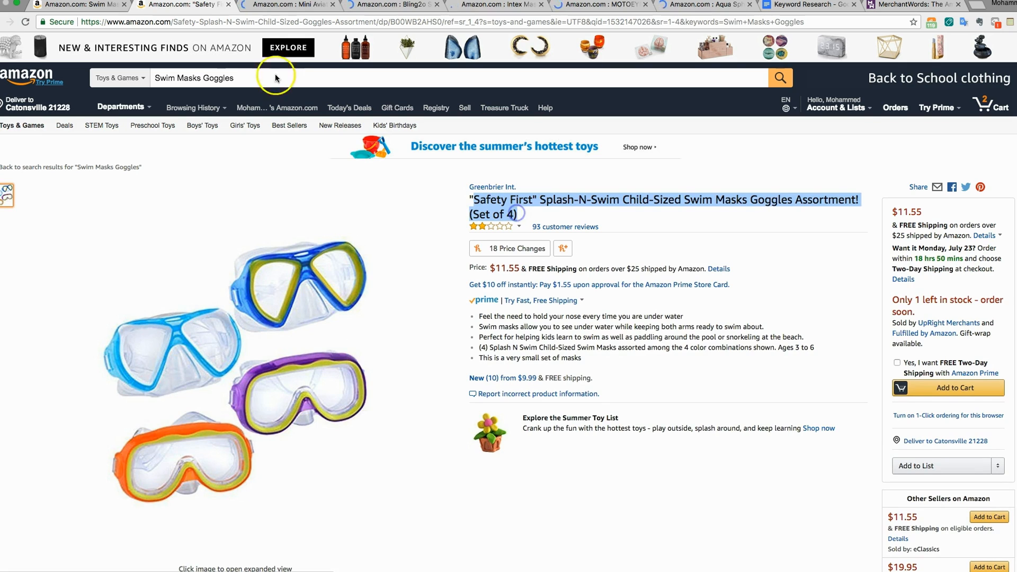
{"action": "left_click", "coordinate": [287, 7]}
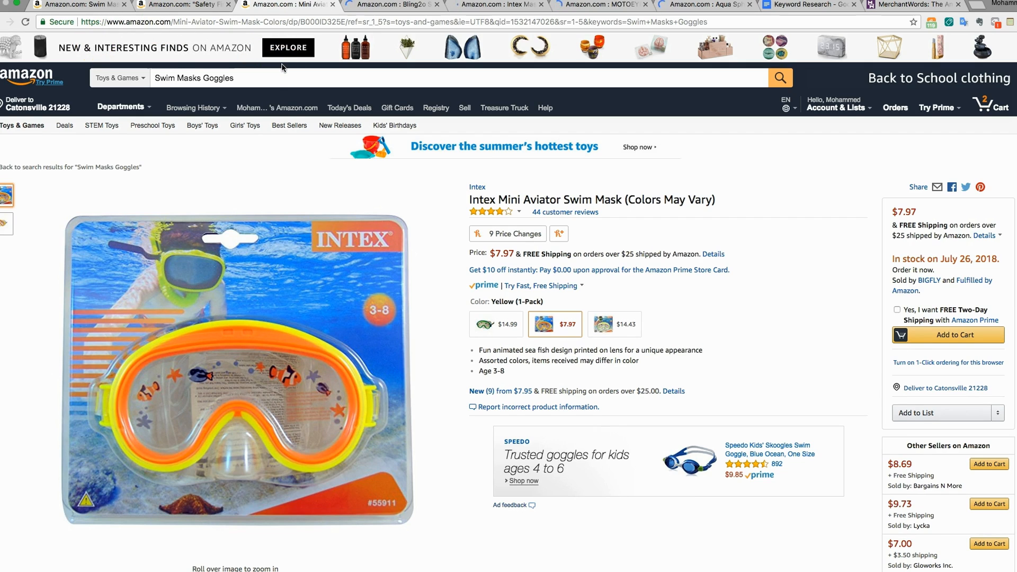
- Examine the Bling2o "Minnow Mask" listing's bullet points, product description and title for keywords
{"action": "left_click", "coordinate": [366, 5]}
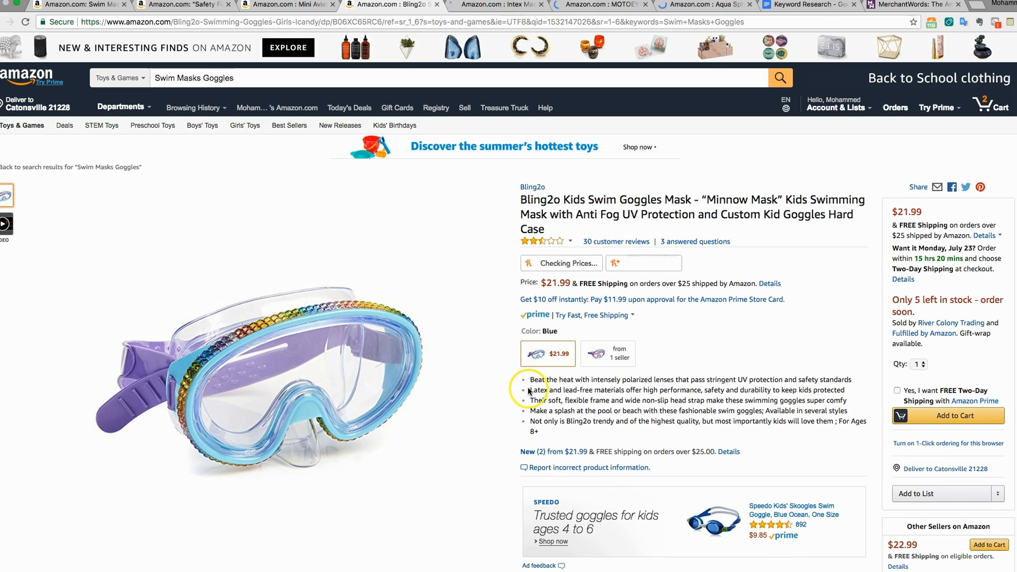
{"action": "left_click_drag", "start_coordinate": [531, 381], "coordinate": [551, 432]}
{"action": "mouse_move", "coordinate": [527, 307]}
{"action": "scroll", "coordinate": [483, 351], "scroll_direction": "down", "scroll_amount": 20}
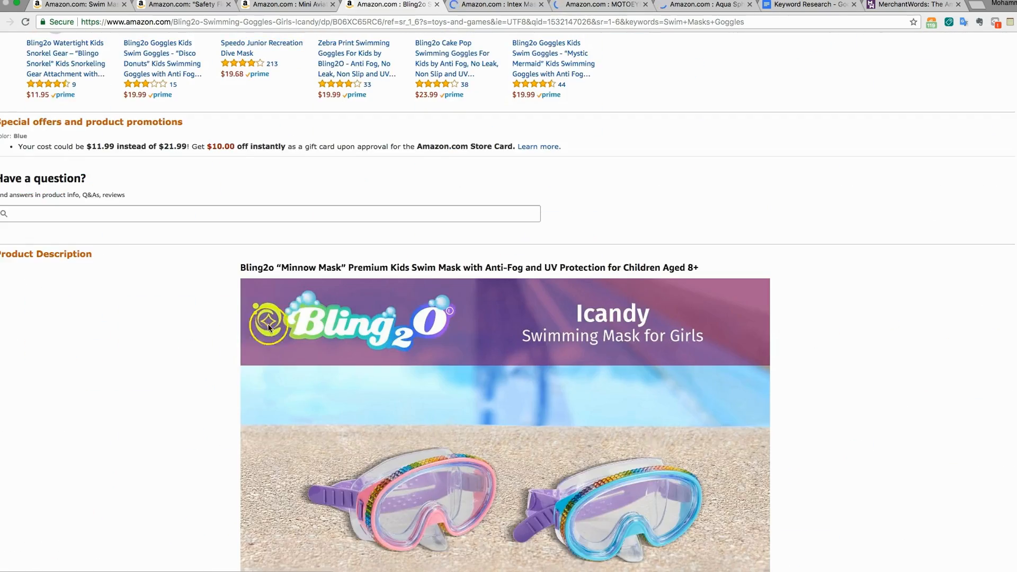
{"action": "scroll", "coordinate": [272, 325], "scroll_direction": "down", "scroll_amount": 10}
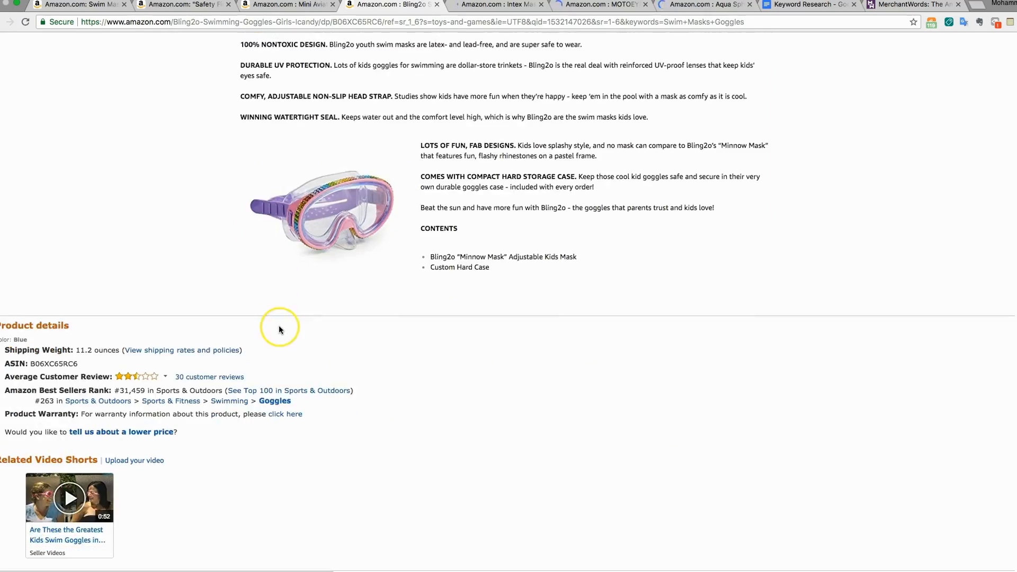
{"action": "scroll", "coordinate": [279, 325], "scroll_direction": "up", "scroll_amount": 4}
{"action": "scroll", "coordinate": [278, 325], "scroll_direction": "up", "scroll_amount": 2}
{"action": "scroll", "coordinate": [279, 325], "scroll_direction": "up", "scroll_amount": 7}
{"action": "scroll", "coordinate": [279, 325], "scroll_direction": "down", "scroll_amount": 10}
{"action": "left_click", "coordinate": [336, 337]}
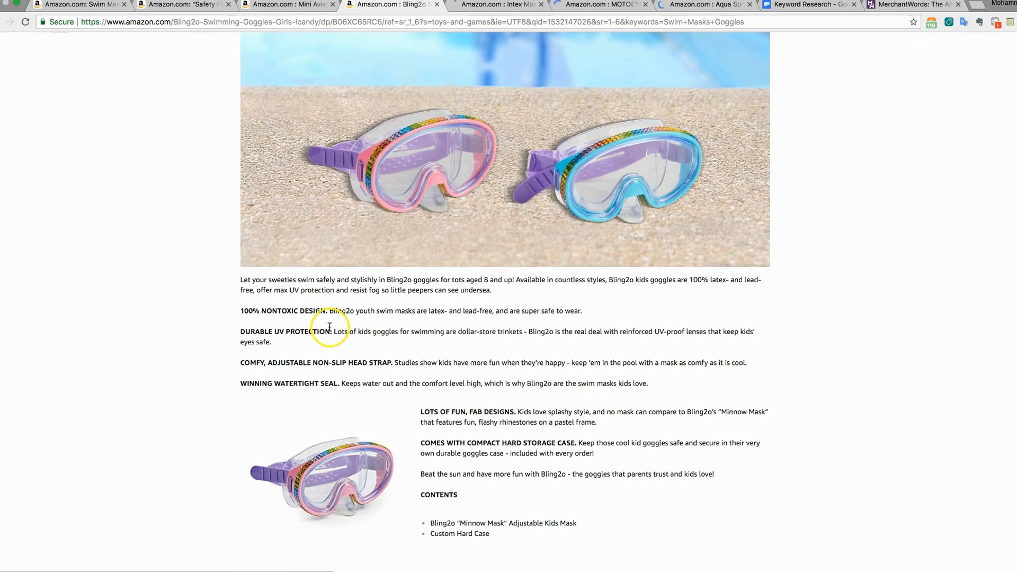
{"action": "scroll", "coordinate": [329, 327], "scroll_direction": "up", "scroll_amount": 11}
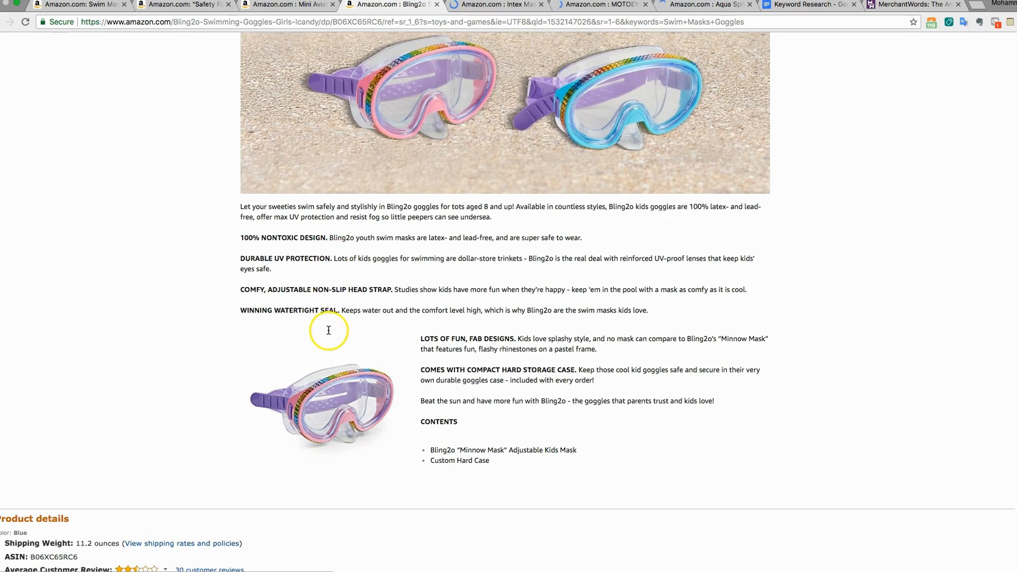
{"action": "scroll", "coordinate": [369, 345], "scroll_direction": "up", "scroll_amount": 15}
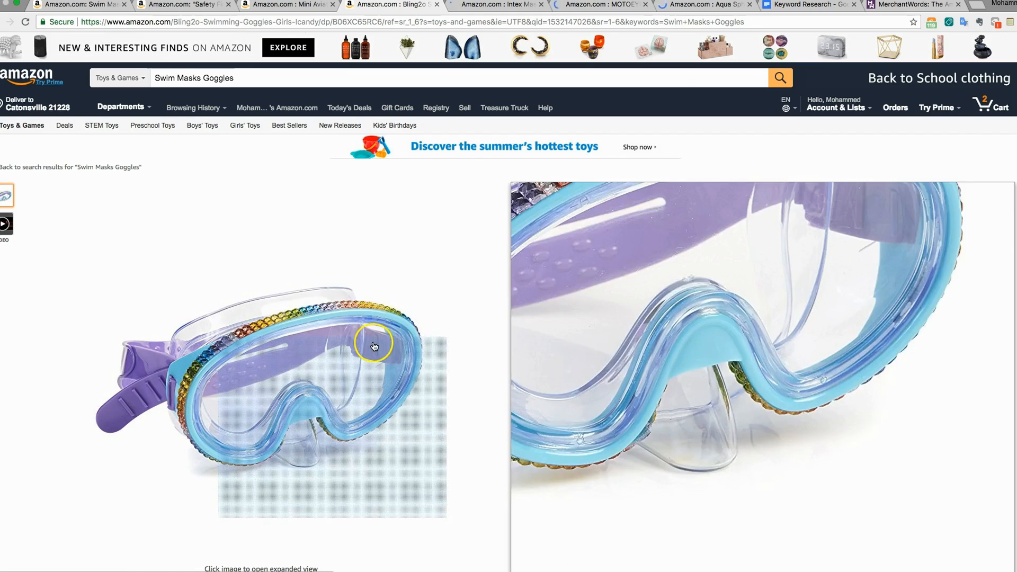
{"action": "left_click_drag", "start_coordinate": [521, 200], "coordinate": [560, 222]}
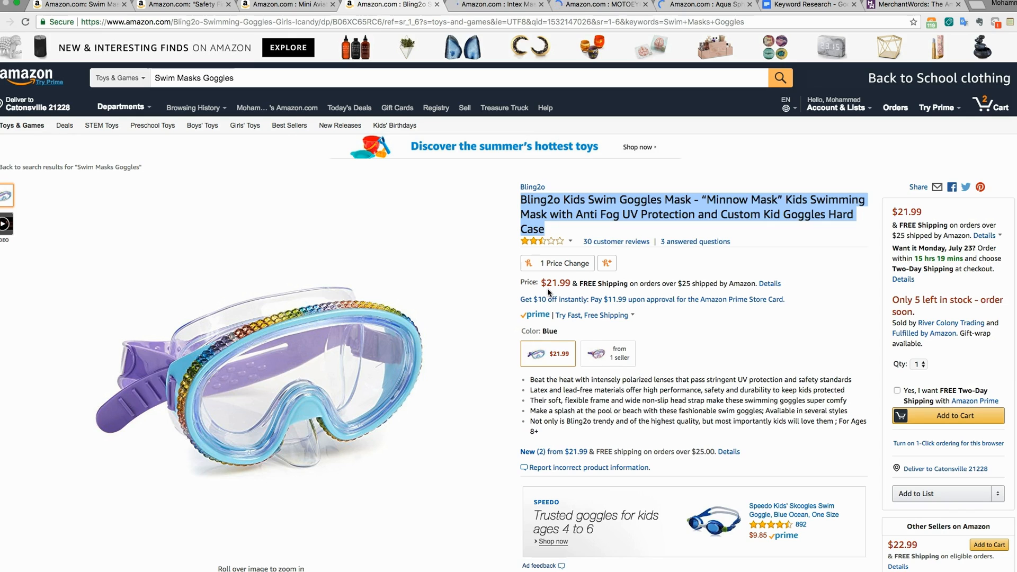
- Look over the opened Intex Surf Rider, MOTOEYE and Aqua Sphere Seal Kid 2 listings
{"action": "left_click", "coordinate": [503, 6]}
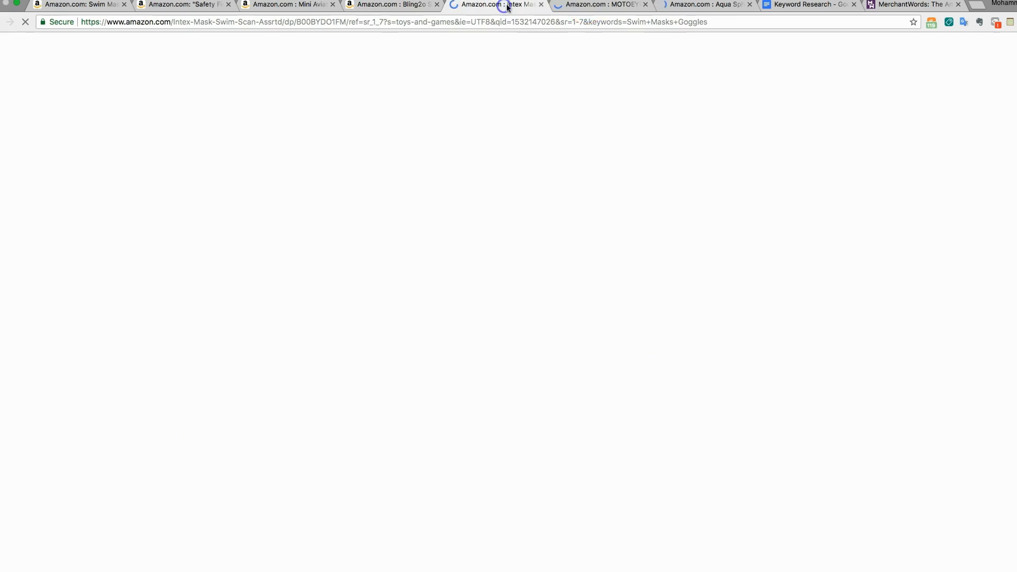
{"action": "left_click", "coordinate": [596, 7]}
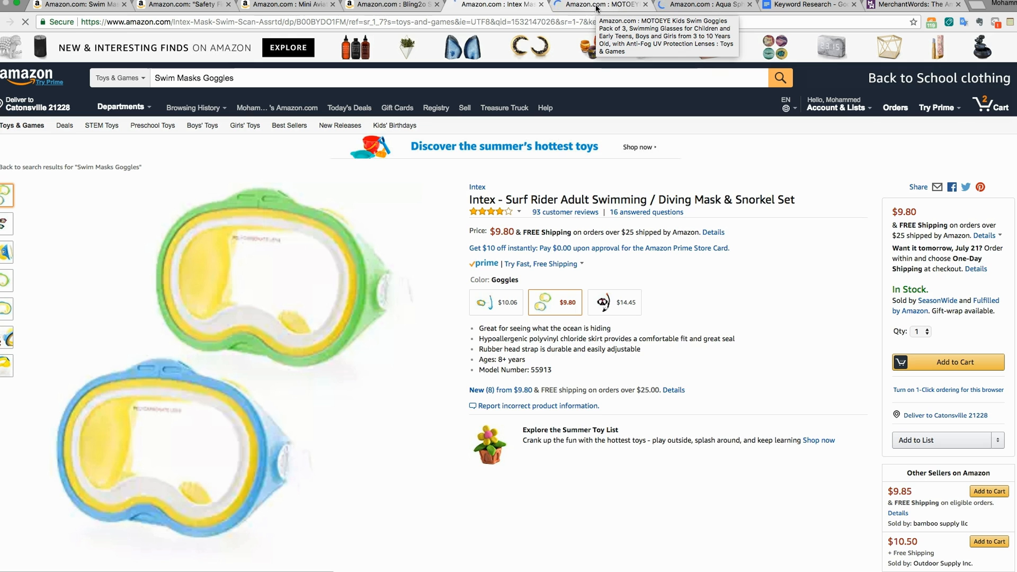
{"action": "left_click", "coordinate": [615, 6]}
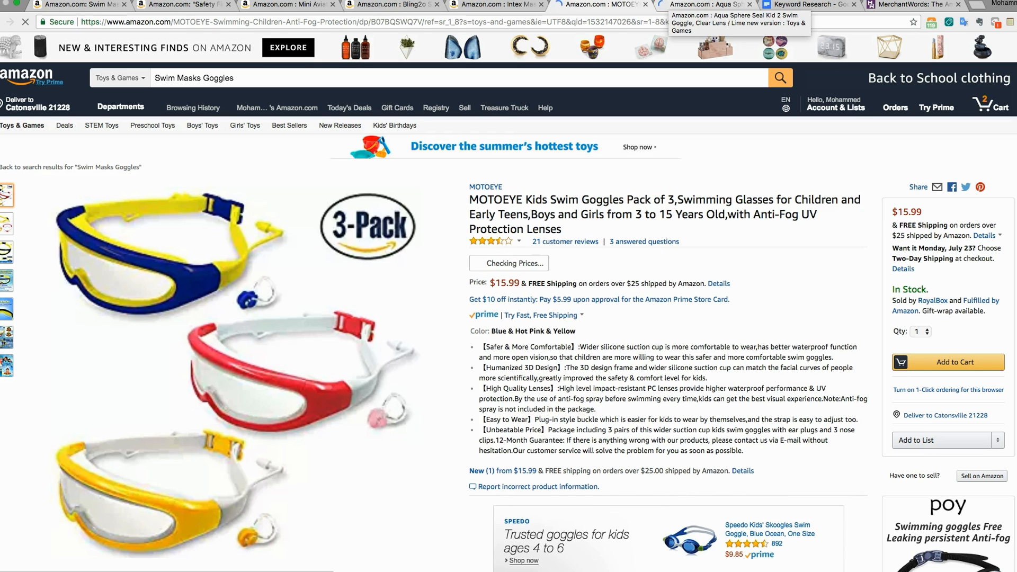
{"action": "left_click", "coordinate": [702, 5]}
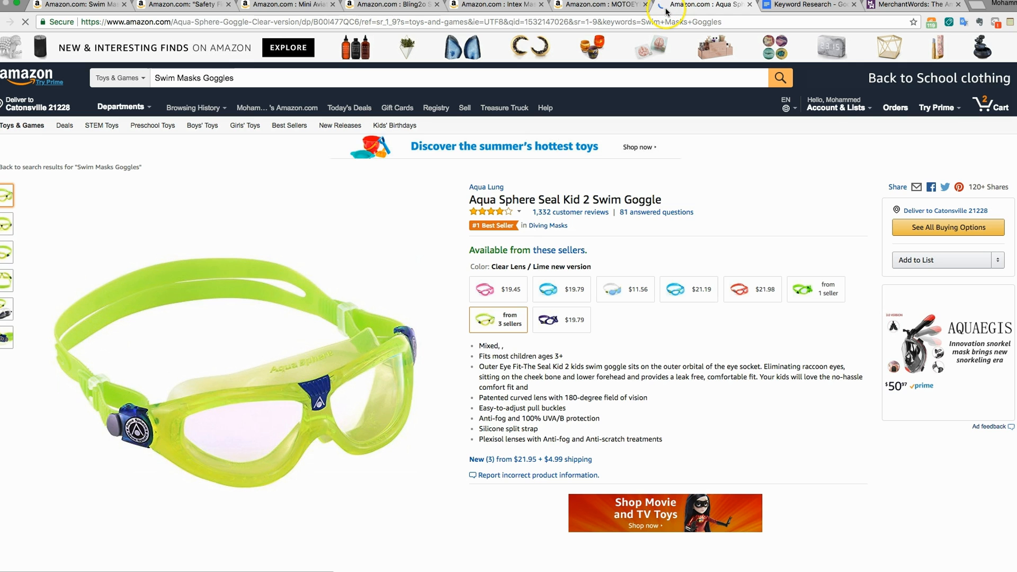
- Reopen the "Safety First" Splash-N-Swim listing and examine its title for the brand wording and usable keywords
{"action": "left_click", "coordinate": [180, 4]}
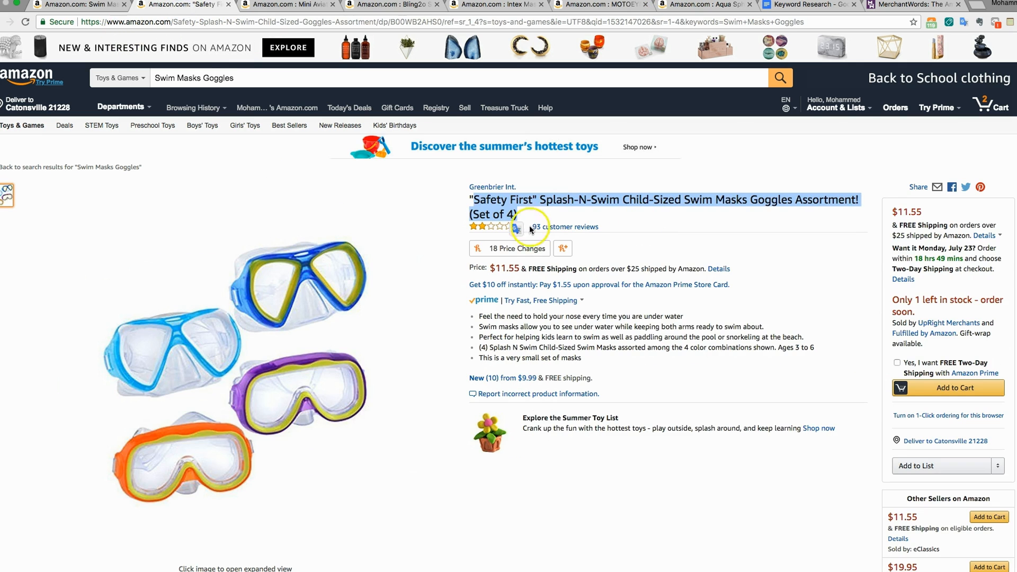
{"action": "left_click", "coordinate": [530, 230]}
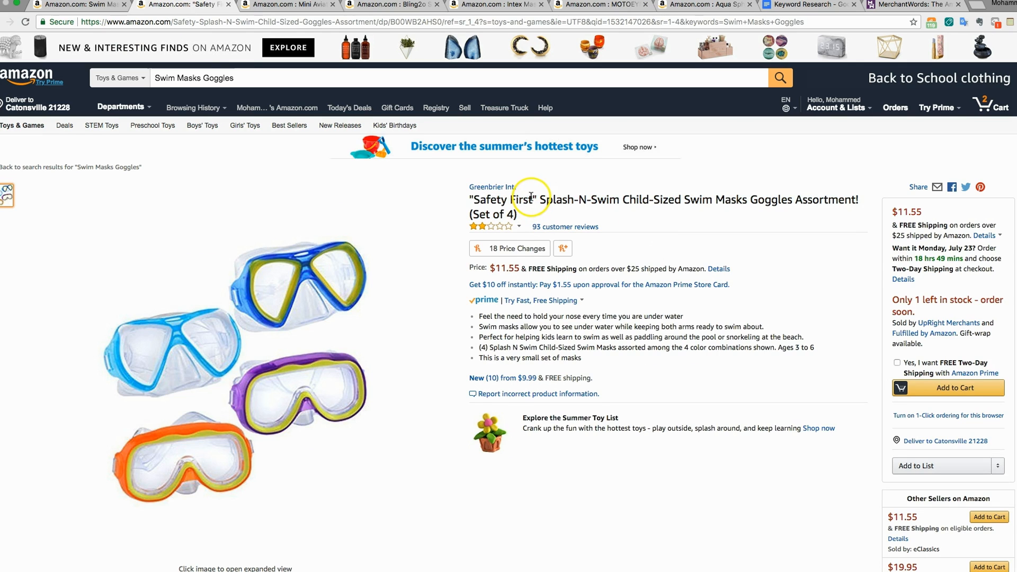
{"action": "left_click_drag", "start_coordinate": [537, 200], "coordinate": [468, 204]}
{"action": "left_click", "coordinate": [577, 202]}
{"action": "double_click", "coordinate": [637, 195]}
{"action": "scroll", "coordinate": [562, 247], "scroll_direction": "down", "scroll_amount": 1}
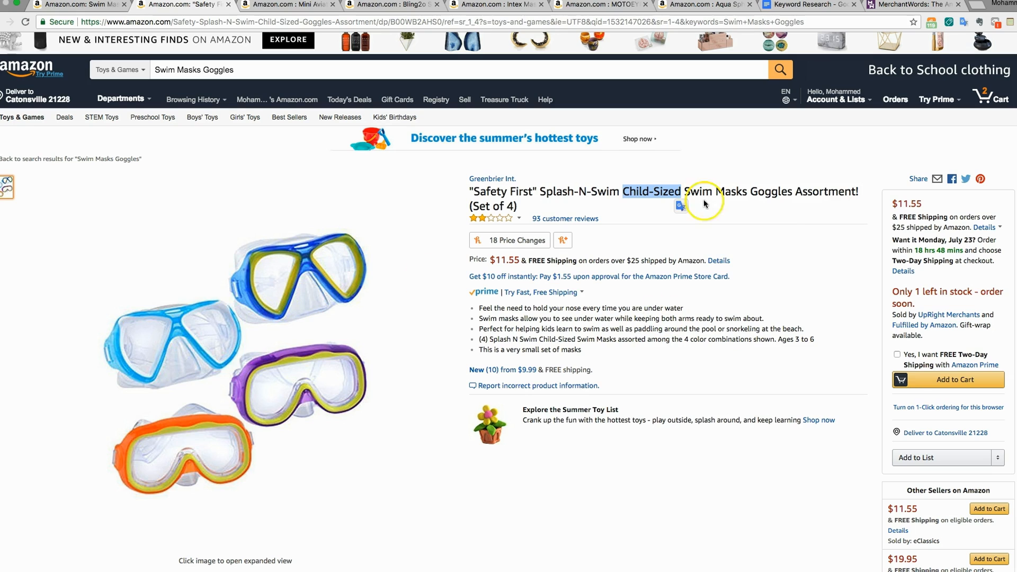
- Copy "Child-Sized Swim Masks Goggles" from the Safety First listing's title into the Keyword Research document below "Title:"
{"action": "double_click", "coordinate": [796, 191]}
{"action": "mouse_move", "coordinate": [797, 191]}
{"action": "left_mouse_down"}
{"action": "mouse_move", "coordinate": [657, 194]}
{"action": "mouse_move", "coordinate": [791, 195]}
{"action": "left_mouse_up"}
{"action": "left_click", "coordinate": [637, 192]}
{"action": "double_click", "coordinate": [638, 192]}
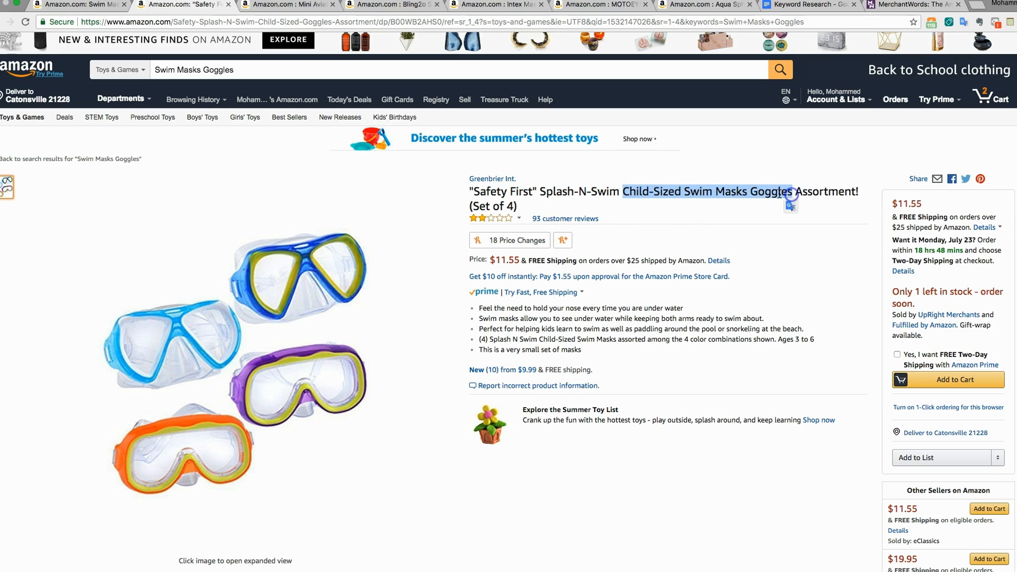
{"action": "right_click", "coordinate": [774, 188]}
{"action": "left_click", "coordinate": [804, 220]}
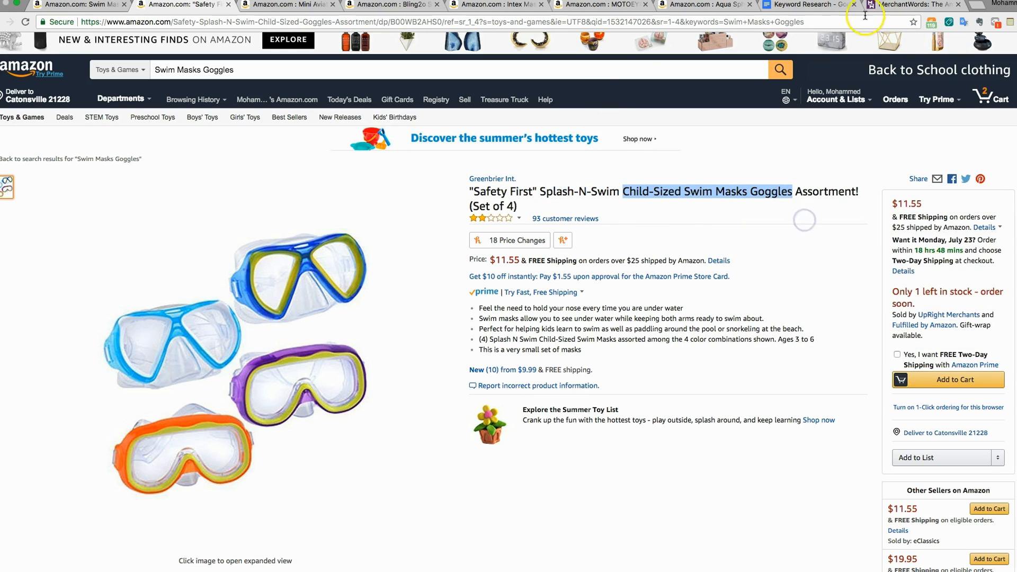
{"action": "left_click", "coordinate": [808, 5]}
{"action": "key", "text": "super+v"}
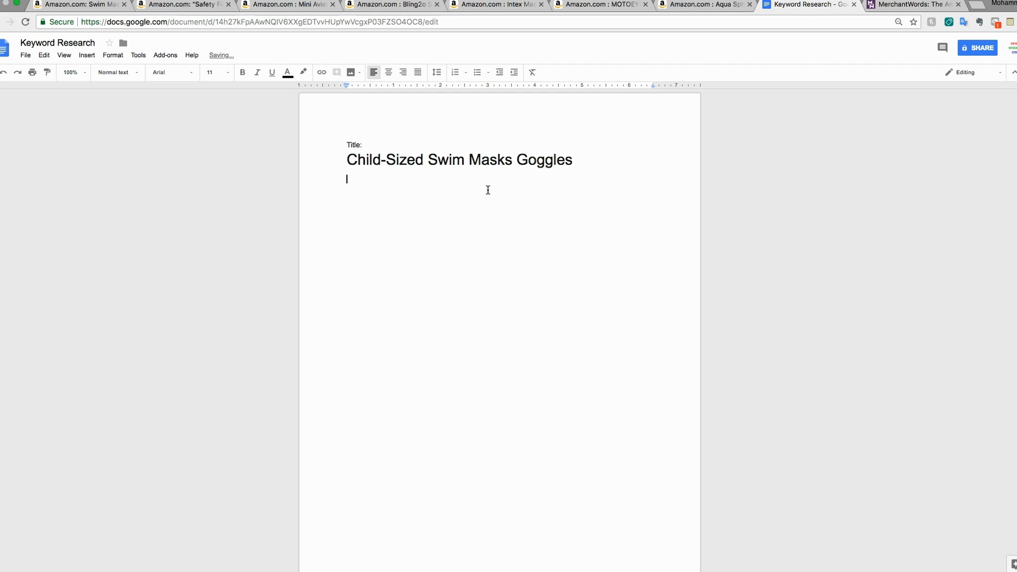
- Set the font size of the pasted "Child-Sized Swim Masks Goggles" line to 14
{"action": "triple_click", "coordinate": [416, 159]}
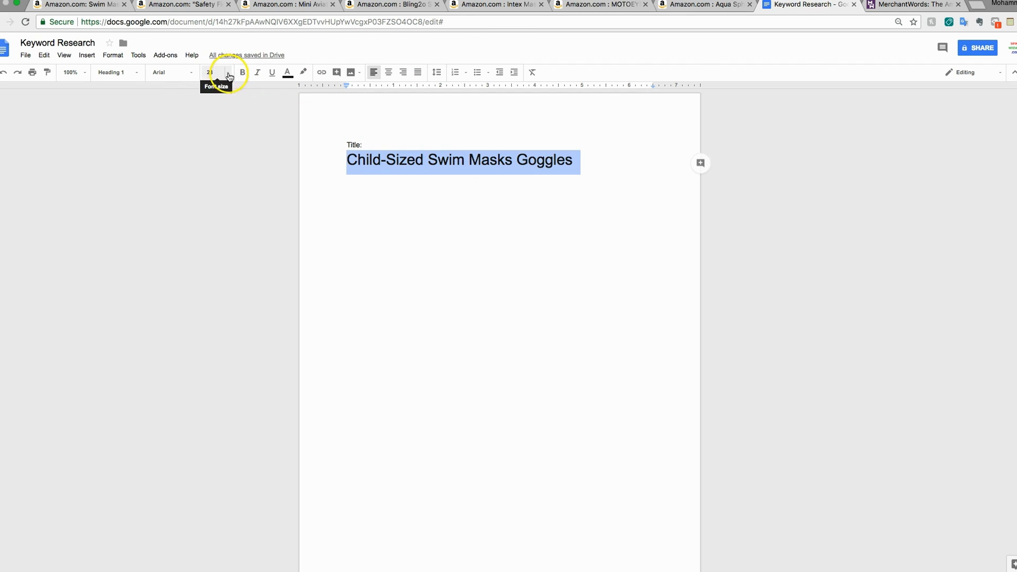
{"action": "left_click", "coordinate": [215, 72]}
{"action": "left_click", "coordinate": [225, 159]}
{"action": "left_click", "coordinate": [546, 155]}
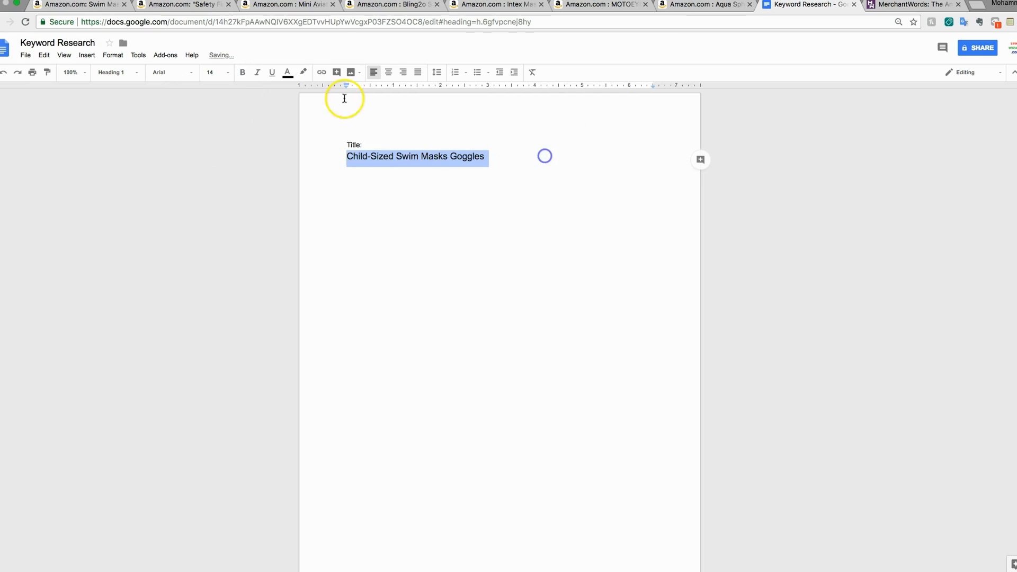
- Return to the Amazon search results for "Swim Masks Goggles" and compare the competing products' titles, pack sizes and ratings
{"action": "left_click", "coordinate": [285, 6]}
{"action": "left_click", "coordinate": [204, 6]}
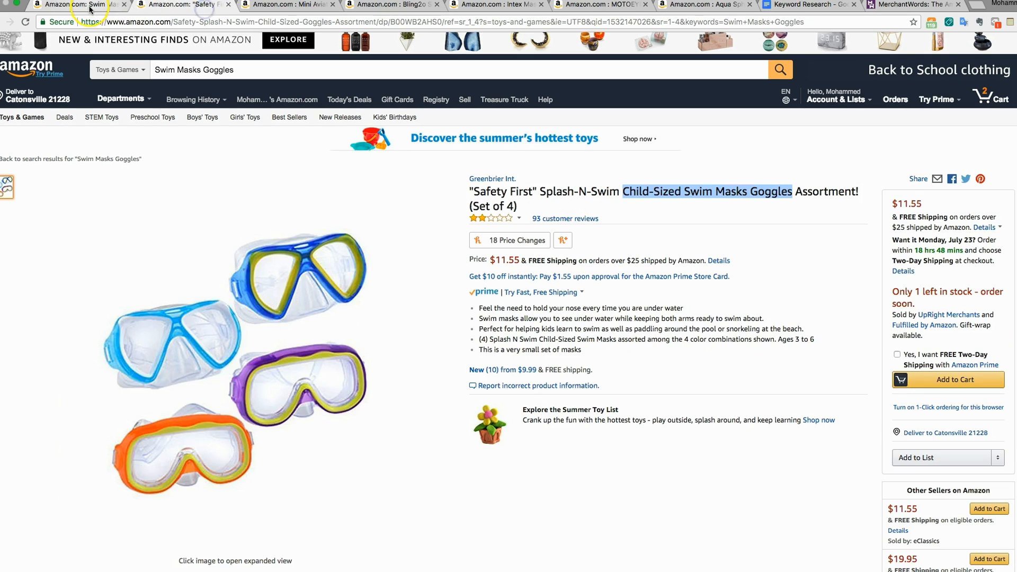
{"action": "left_click", "coordinate": [88, 6]}
{"action": "scroll", "coordinate": [305, 327], "scroll_direction": "up", "scroll_amount": 1}
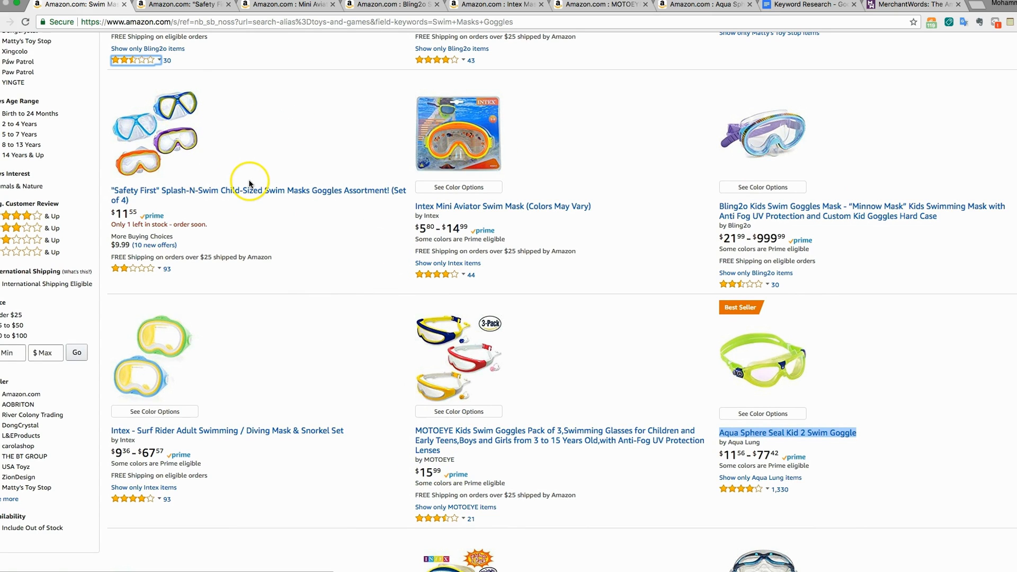
{"action": "scroll", "coordinate": [405, 279], "scroll_direction": "down", "scroll_amount": 2}
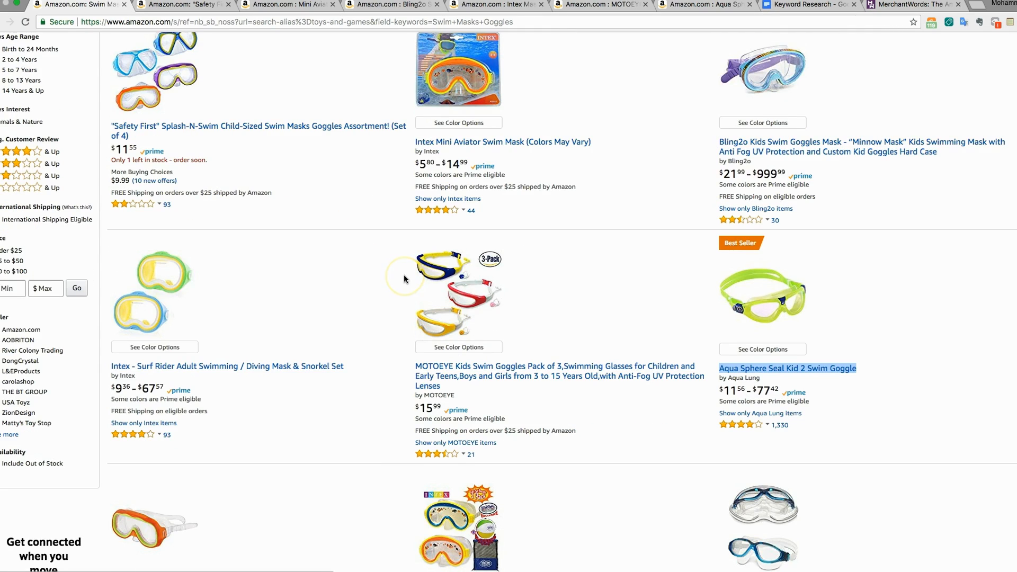
{"action": "scroll", "coordinate": [405, 279], "scroll_direction": "down", "scroll_amount": 4}
{"action": "scroll", "coordinate": [609, 325], "scroll_direction": "down", "scroll_amount": 2}
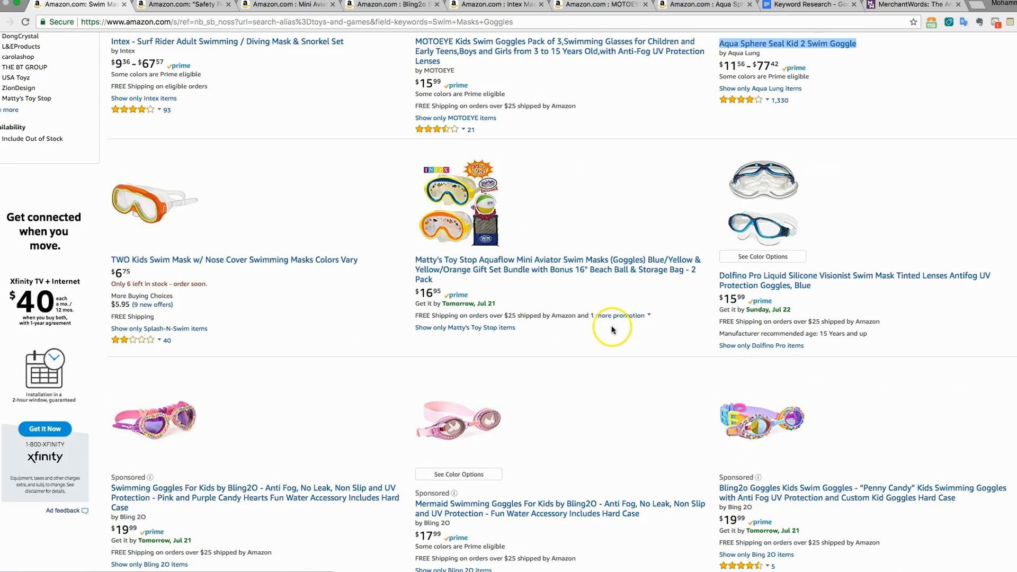
{"action": "scroll", "coordinate": [612, 330], "scroll_direction": "down", "scroll_amount": 6}
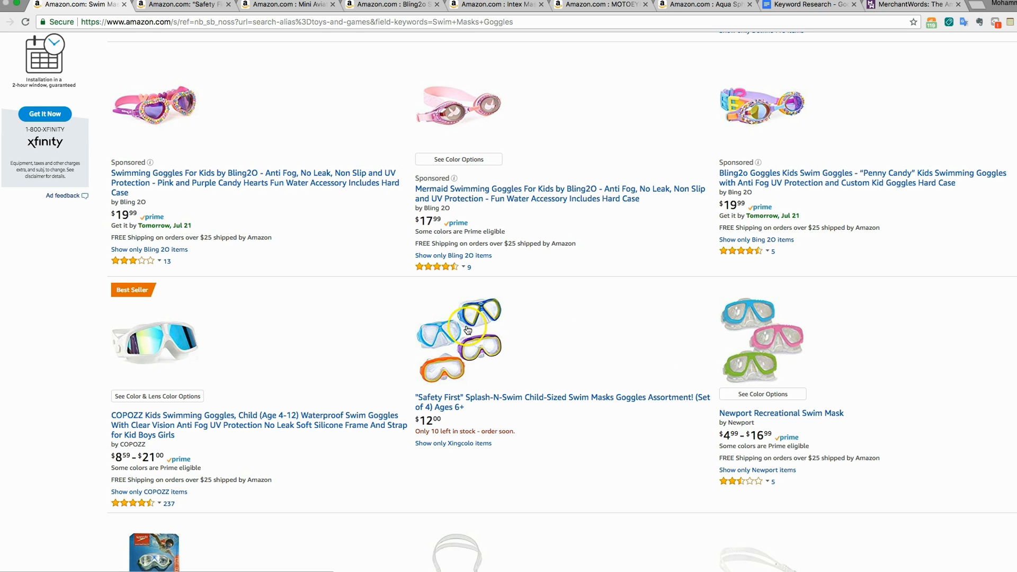
{"action": "scroll", "coordinate": [468, 329], "scroll_direction": "up", "scroll_amount": 2}
{"action": "scroll", "coordinate": [466, 332], "scroll_direction": "down", "scroll_amount": 5}
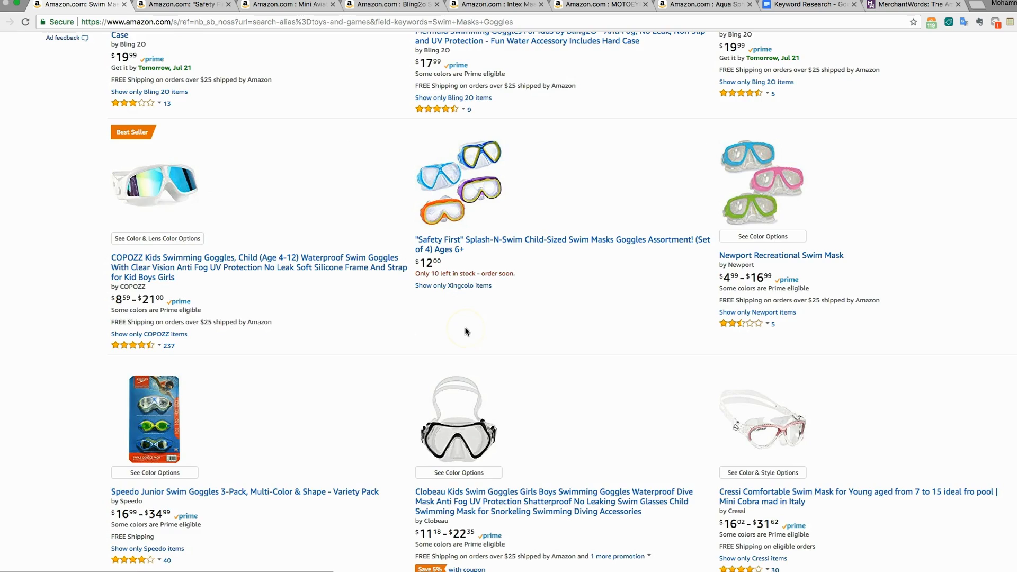
{"action": "scroll", "coordinate": [466, 331], "scroll_direction": "down", "scroll_amount": 4}
{"action": "scroll", "coordinate": [296, 372], "scroll_direction": "down", "scroll_amount": 1}
{"action": "scroll", "coordinate": [545, 357], "scroll_direction": "up", "scroll_amount": 10}
{"action": "scroll", "coordinate": [546, 359], "scroll_direction": "up", "scroll_amount": 2}
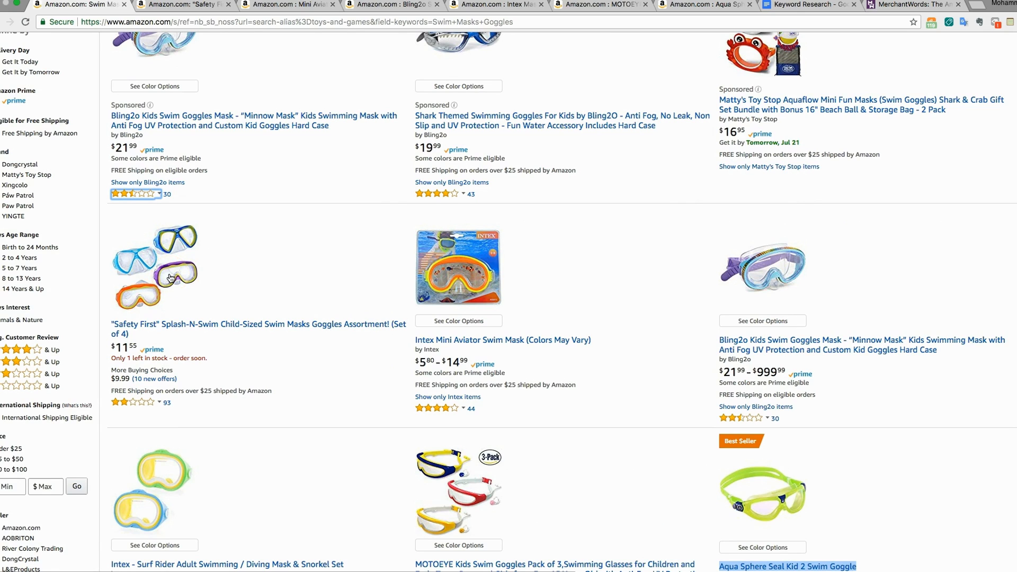
{"action": "left_click", "coordinate": [151, 318]}
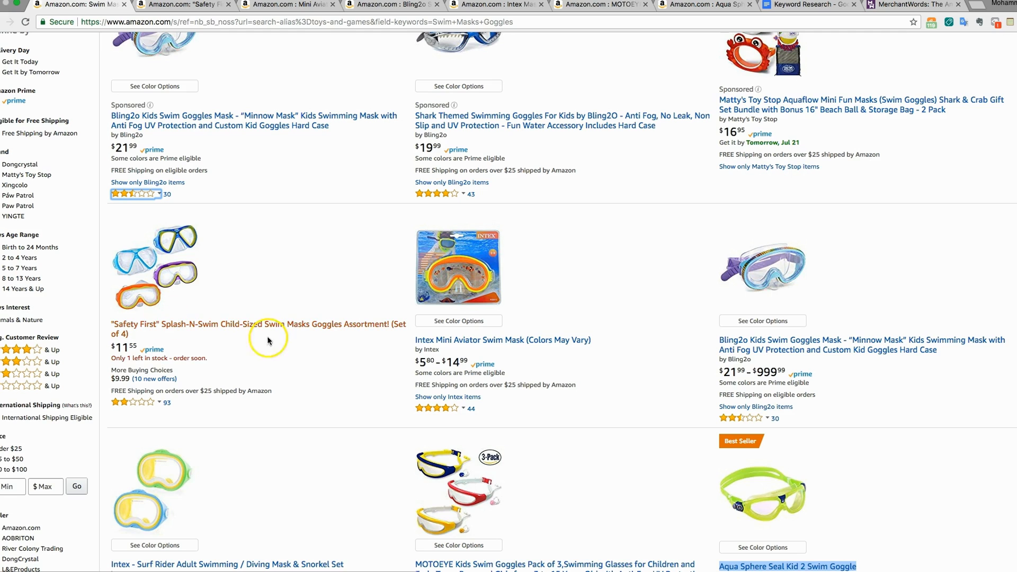
{"action": "scroll", "coordinate": [583, 496], "scroll_direction": "down", "scroll_amount": 2}
{"action": "scroll", "coordinate": [502, 471], "scroll_direction": "down", "scroll_amount": 1}
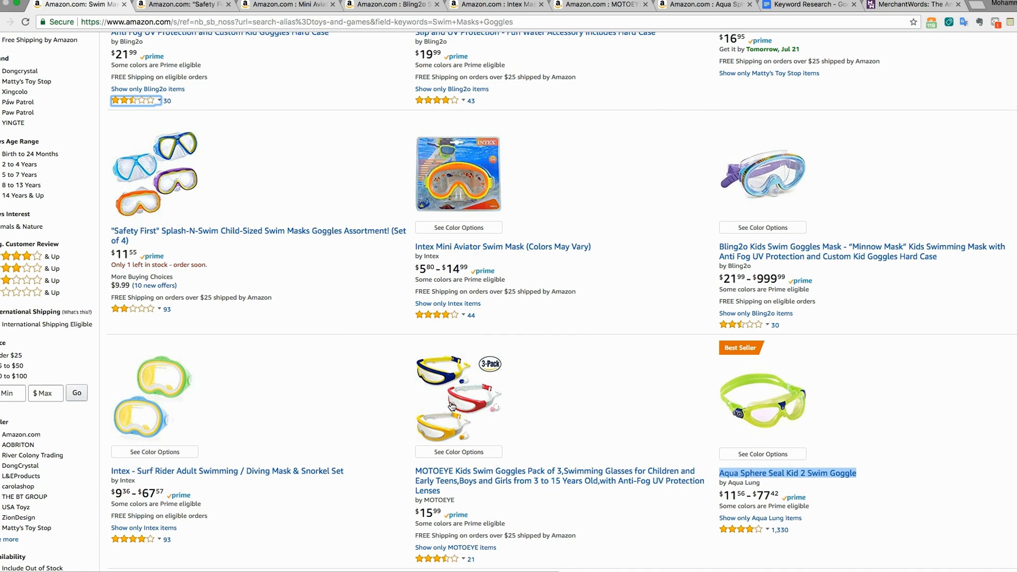
- Copy "Assortment" from the Safety First listing's title to the end of the title line in the Keyword Research document
{"action": "left_click", "coordinate": [806, 5]}
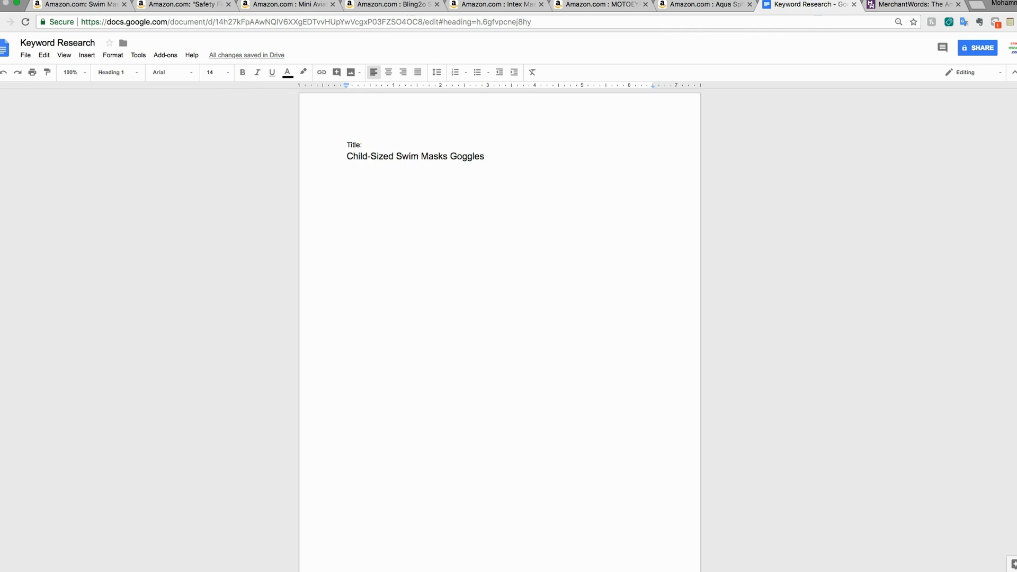
{"action": "left_click", "coordinate": [188, 6]}
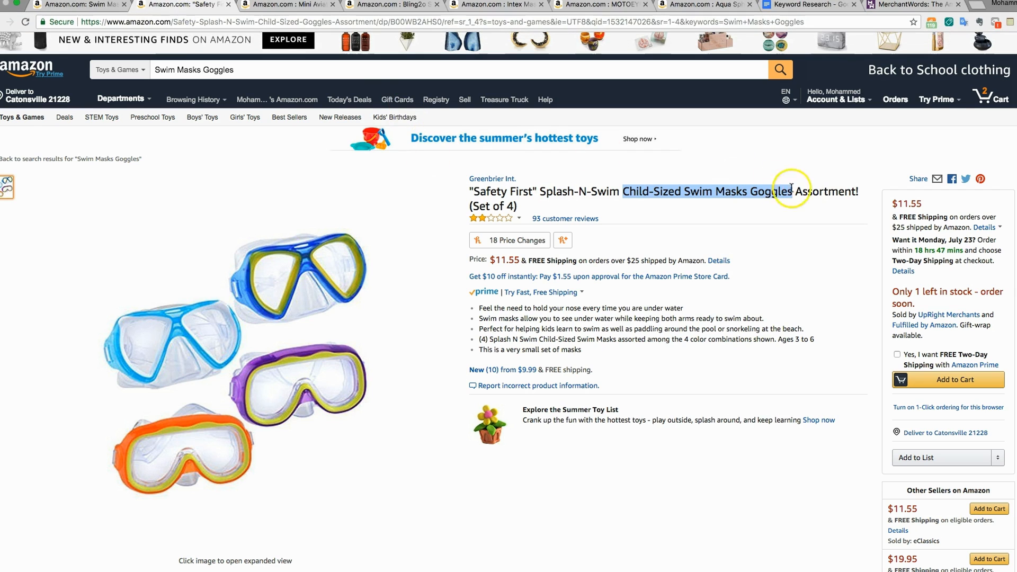
{"action": "double_click", "coordinate": [816, 192]}
{"action": "right_click", "coordinate": [820, 190]}
{"action": "left_click", "coordinate": [837, 213]}
{"action": "left_click", "coordinate": [806, 5]}
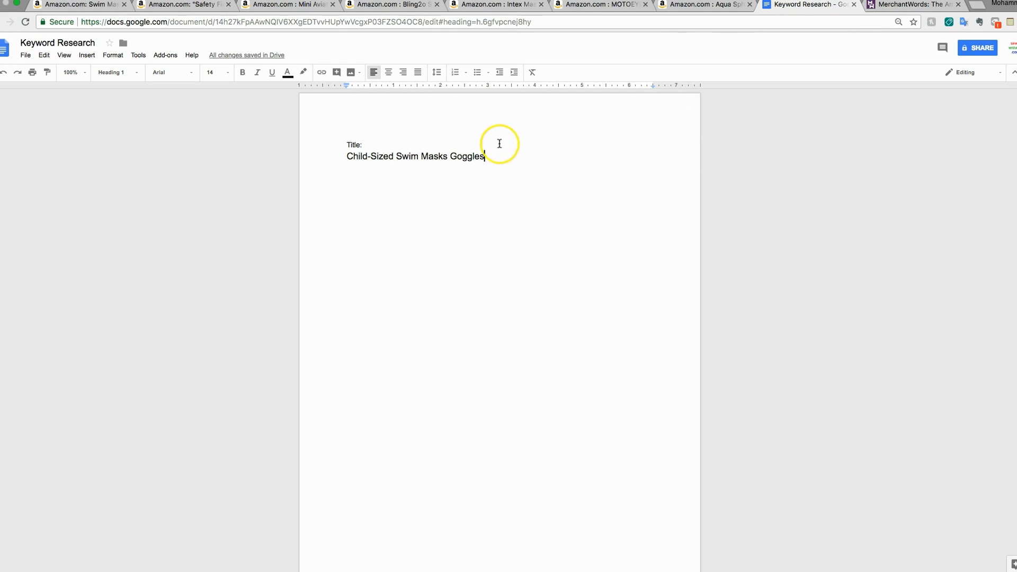
{"action": "key", "text": "super+v"}
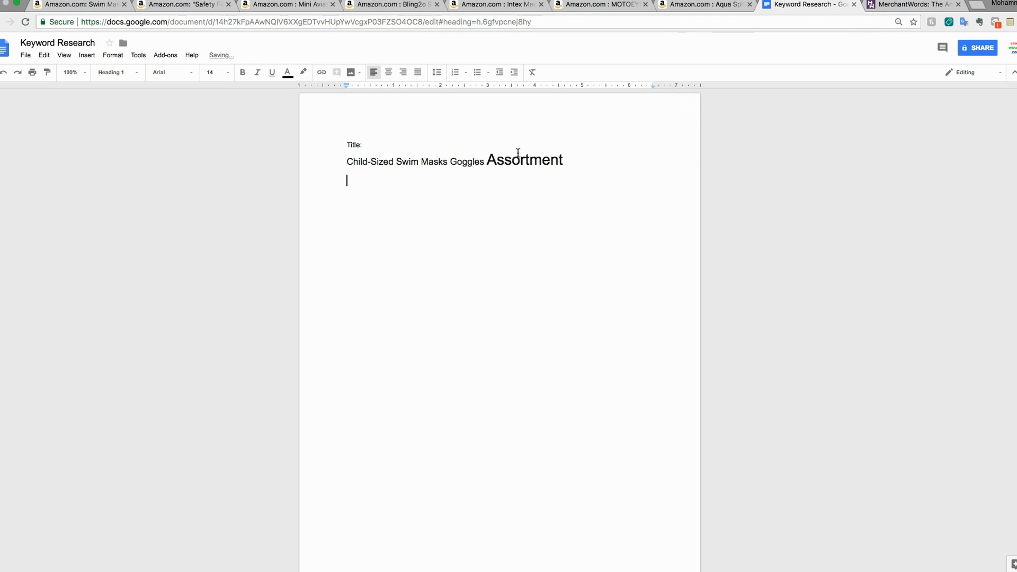
- Append "(3 In A Bundle)" after "Assortment" and match the added text to the formatting of "Goggles"
{"action": "left_click", "coordinate": [599, 157]}
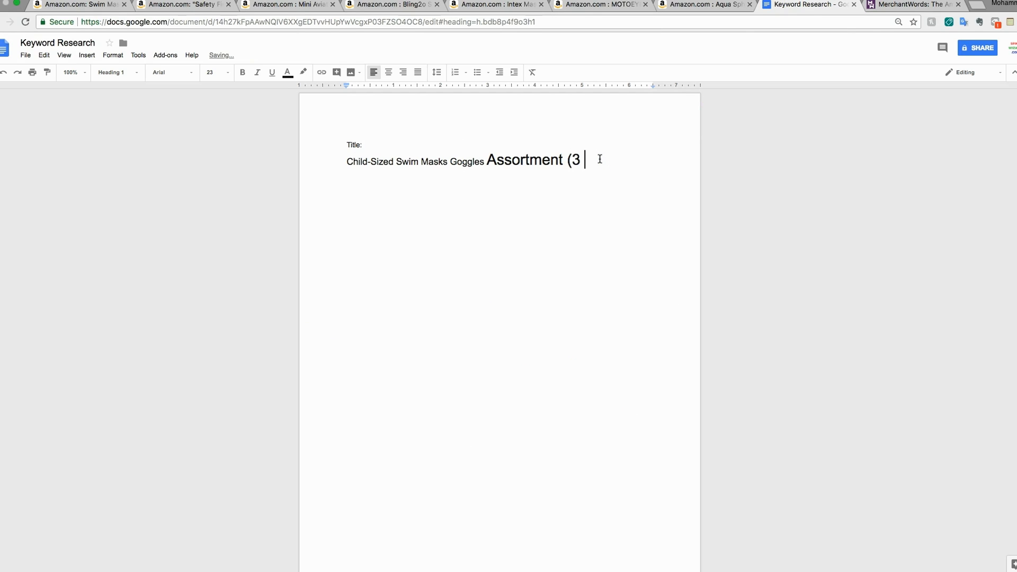
{"action": "type", "text": "(3 In A Bundle"}
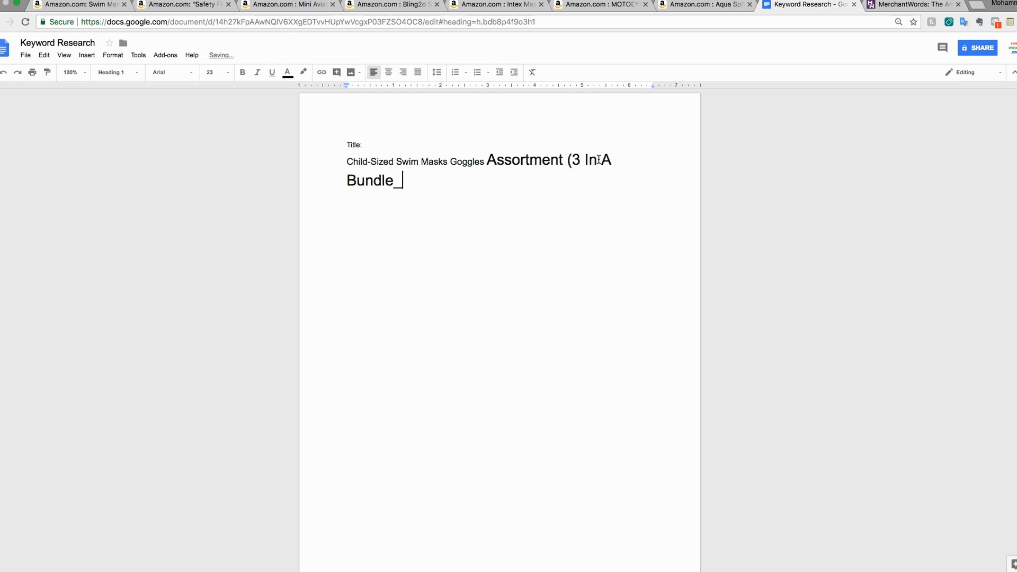
{"action": "double_click", "coordinate": [474, 160]}
{"action": "left_click", "coordinate": [47, 72]}
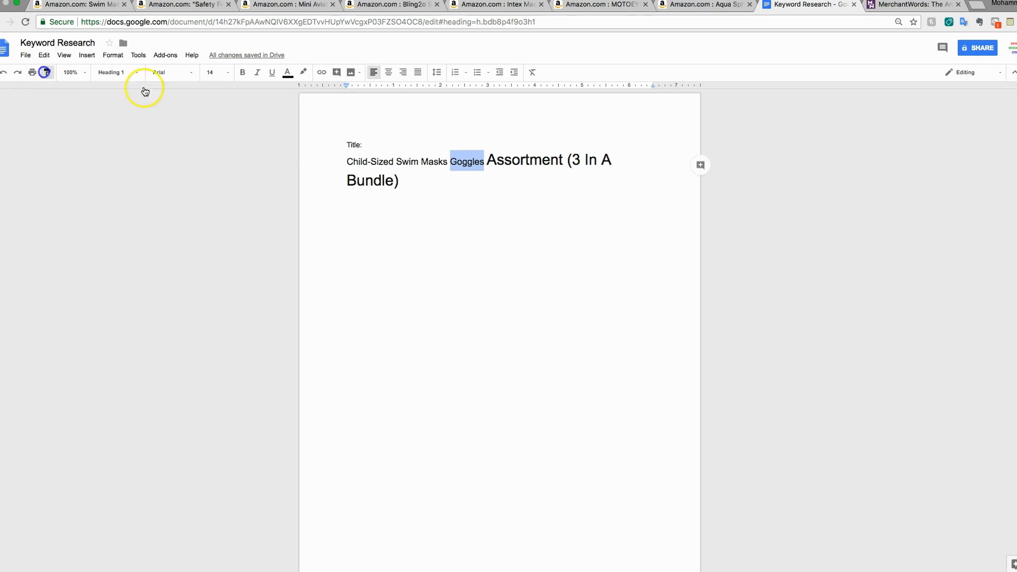
{"action": "left_click", "coordinate": [400, 182]}
{"action": "mouse_move", "coordinate": [400, 181]}
{"action": "left_mouse_down"}
{"action": "mouse_move", "coordinate": [498, 172]}
{"action": "mouse_move", "coordinate": [485, 159]}
{"action": "left_mouse_up"}
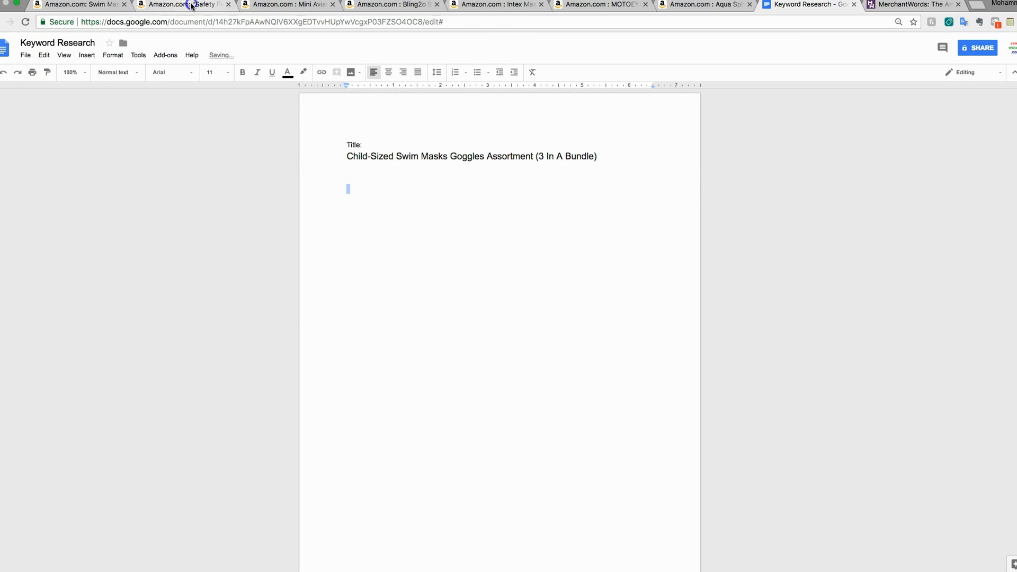
- Compare the "Swim Mask" wording in the Intex Mini Aviator title with the title line in the Keyword Research document
{"action": "left_click", "coordinate": [183, 4]}
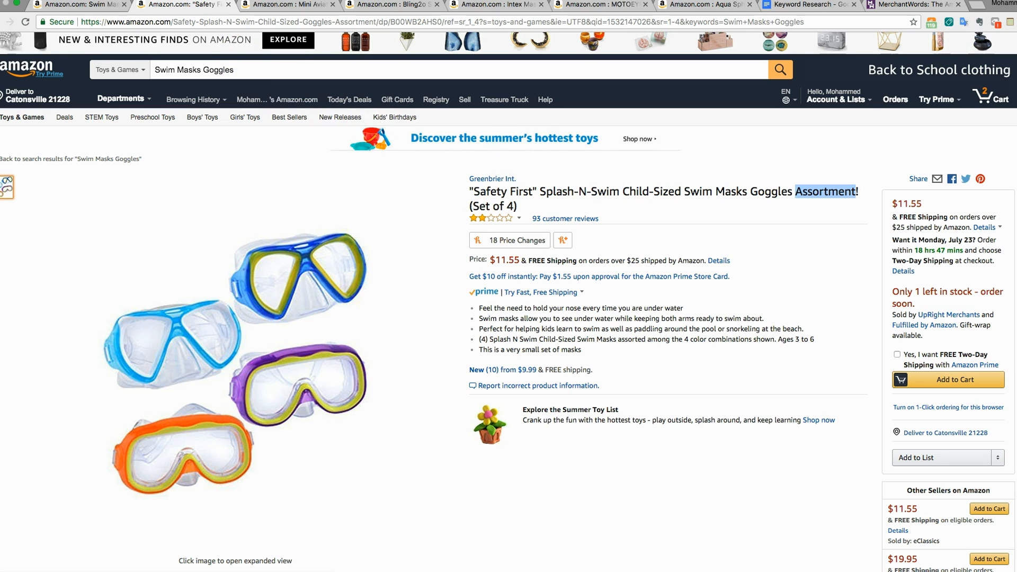
{"action": "left_click", "coordinate": [289, 5]}
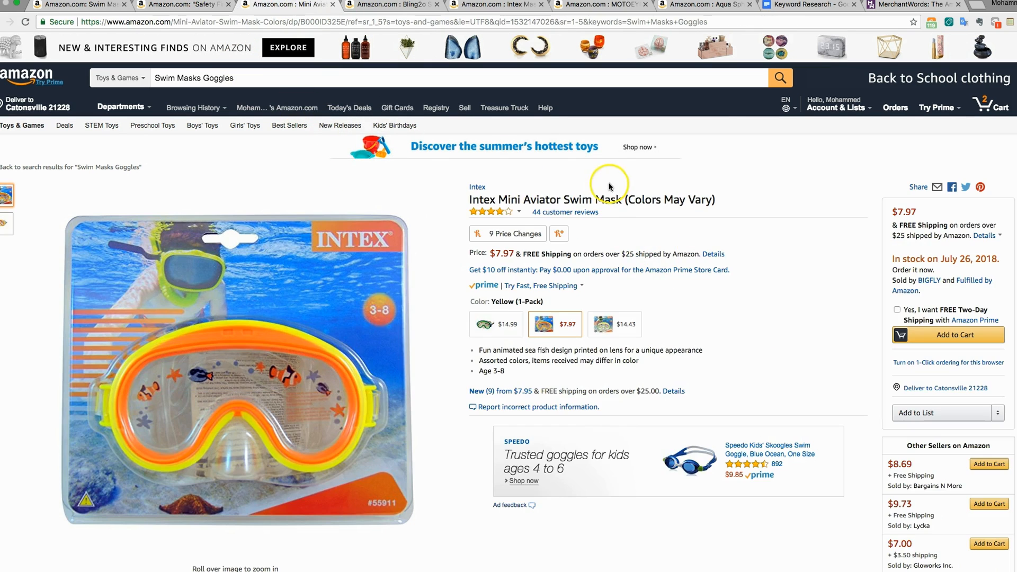
{"action": "left_click_drag", "start_coordinate": [471, 200], "coordinate": [560, 204]}
{"action": "left_click", "coordinate": [575, 212]}
{"action": "left_click", "coordinate": [7, 23]}
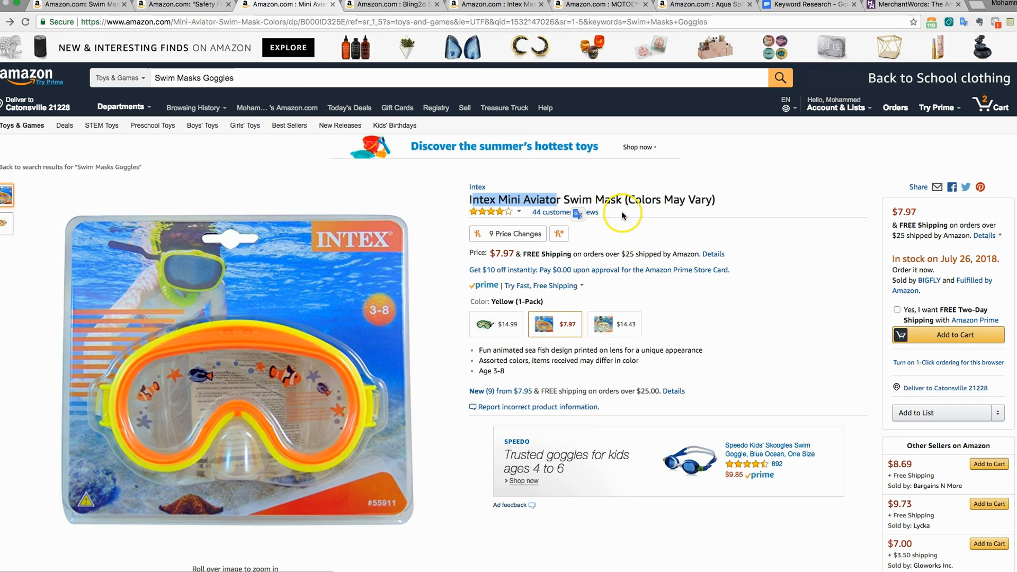
{"action": "left_click_drag", "start_coordinate": [624, 201], "coordinate": [564, 200]}
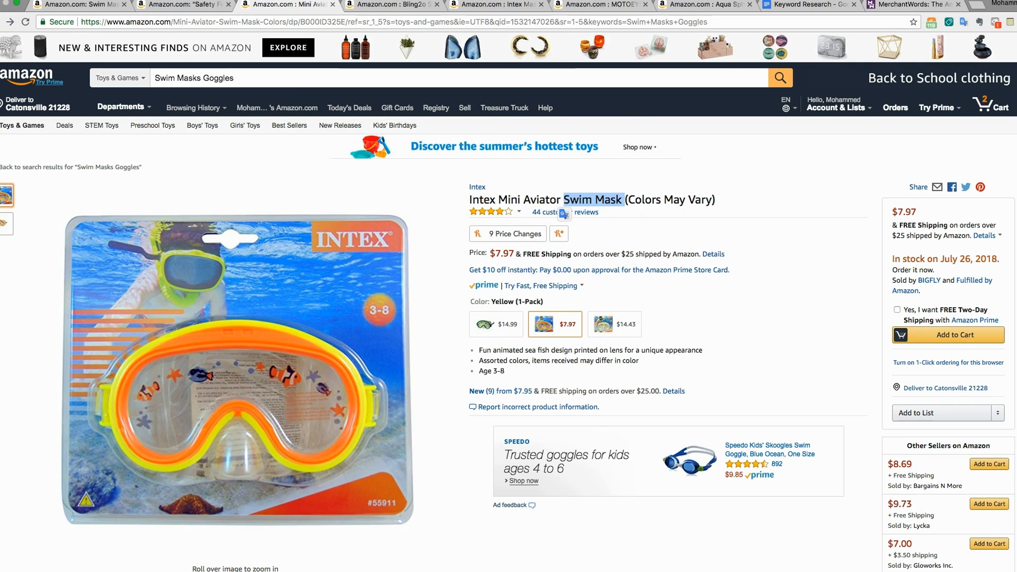
{"action": "left_click", "coordinate": [808, 5]}
{"action": "left_click", "coordinate": [428, 156]}
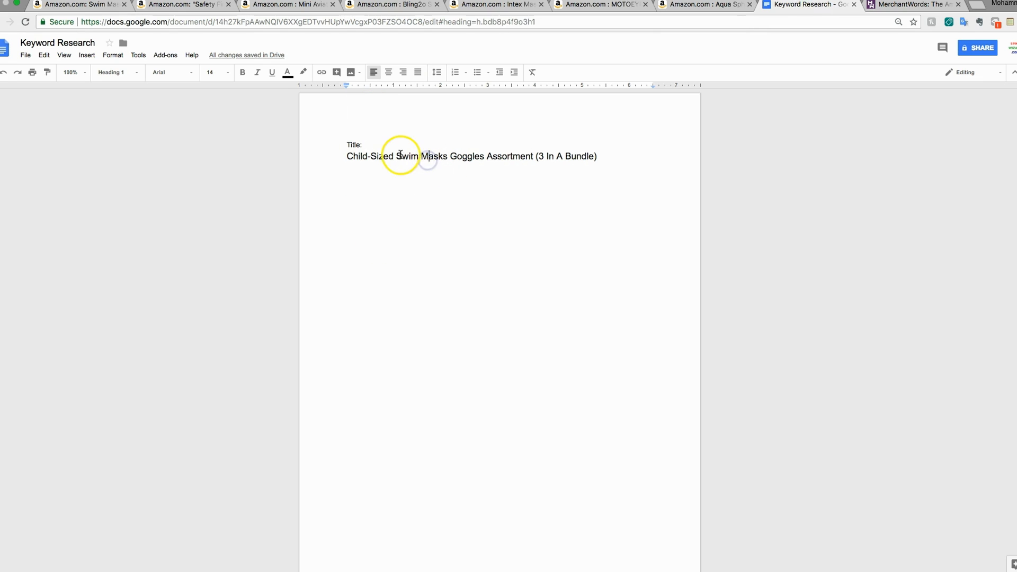
{"action": "left_click_drag", "start_coordinate": [397, 156], "coordinate": [448, 158]}
{"action": "left_click", "coordinate": [289, 6]}
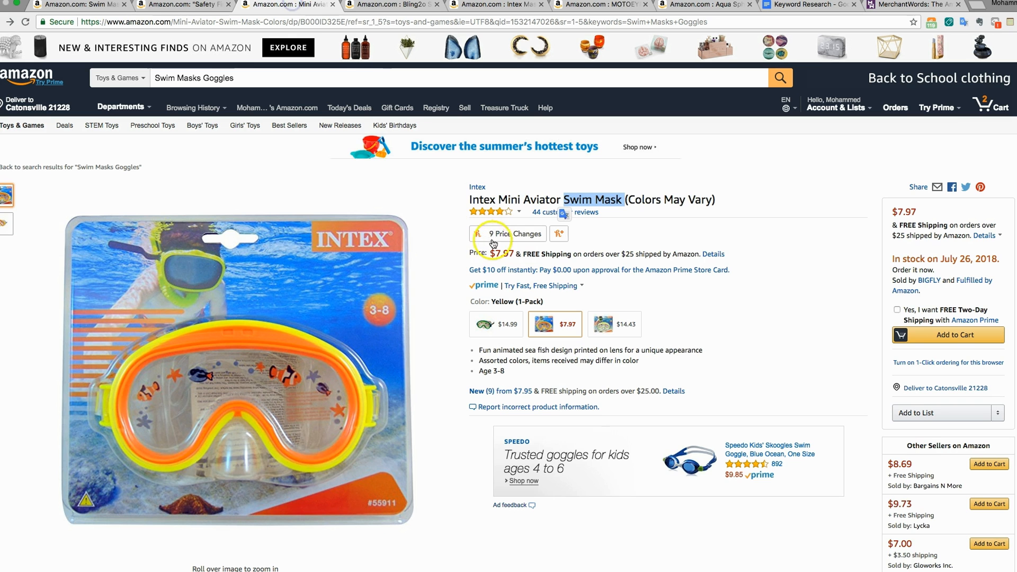
- Review the Intex Mini Aviator listing's brand wording, "(Colors May Vary)" note, bullet points and shipping offer
{"action": "left_click", "coordinate": [469, 201]}
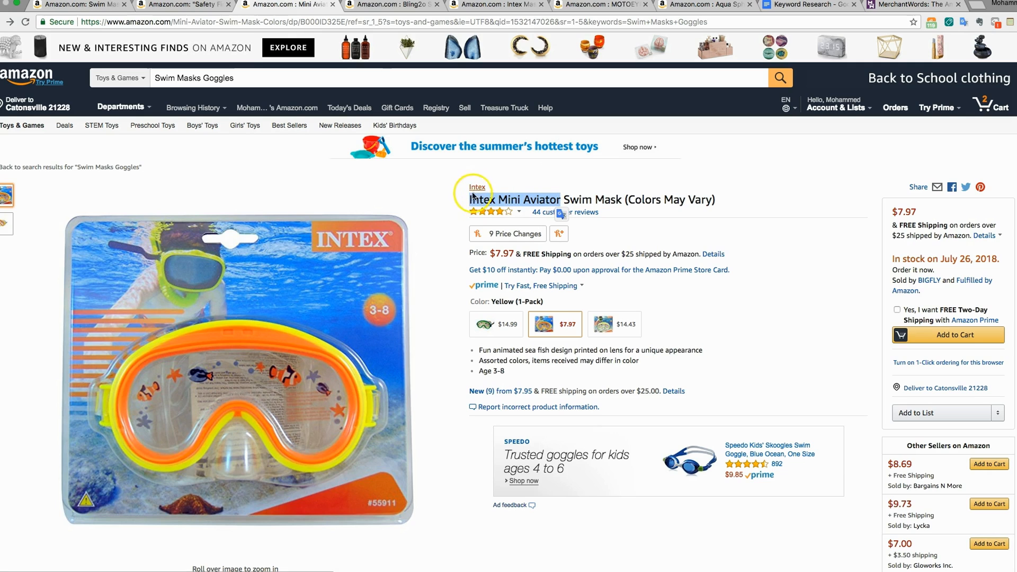
{"action": "mouse_move", "coordinate": [478, 215]}
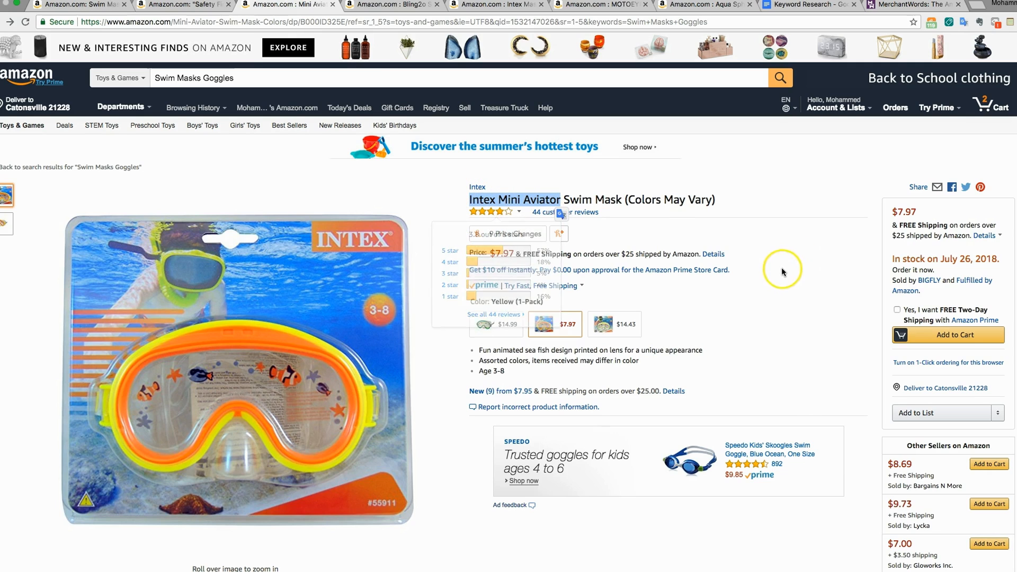
{"action": "left_click_drag", "start_coordinate": [729, 203], "coordinate": [659, 200]}
{"action": "left_click_drag", "start_coordinate": [508, 372], "coordinate": [478, 351]}
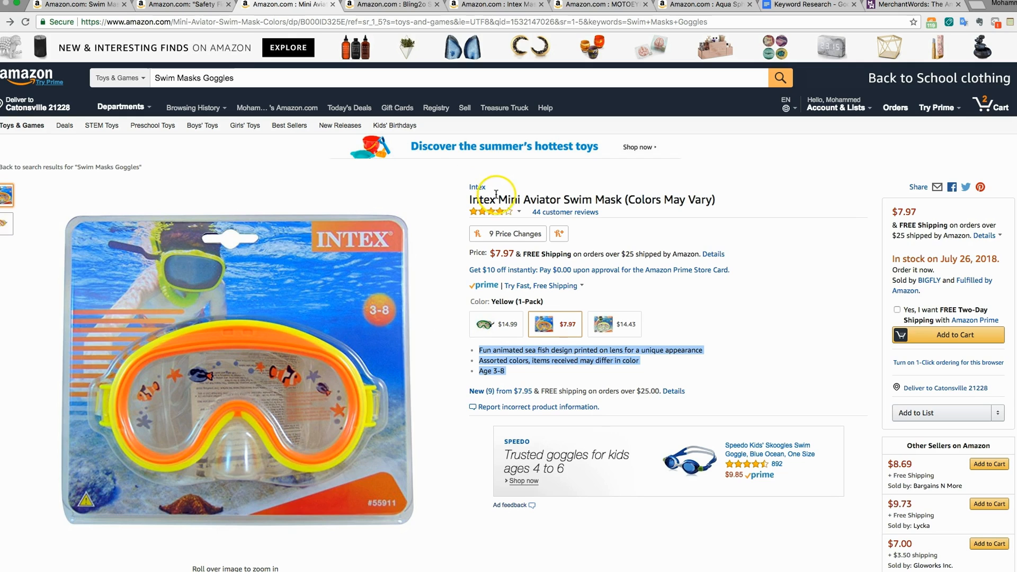
{"action": "left_click_drag", "start_coordinate": [509, 253], "coordinate": [619, 262]}
{"action": "left_click", "coordinate": [794, 281]}
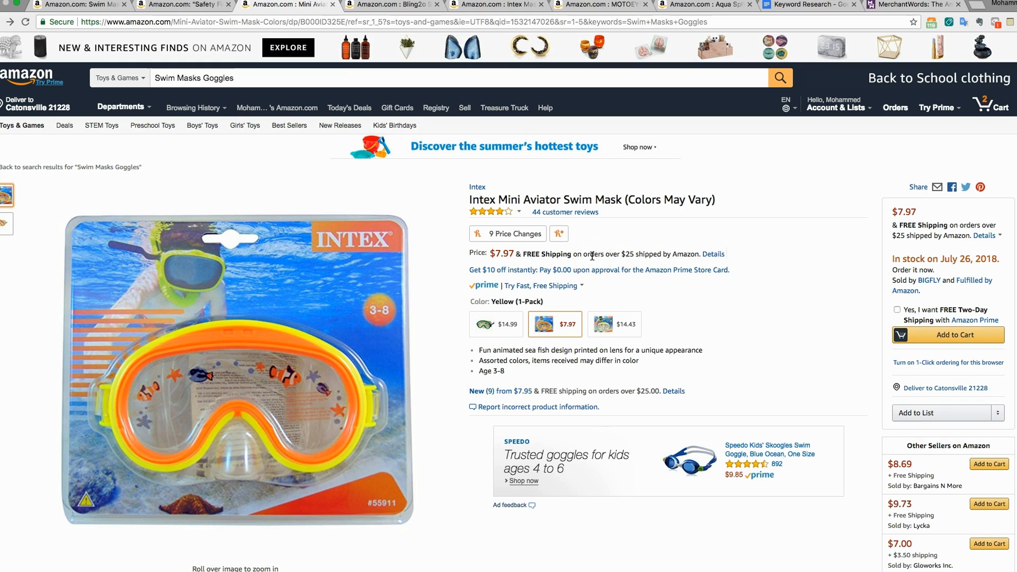
- Compare the Bling2o Kids Swim Goggles Mask title with the title line in the Keyword Research document
{"action": "left_click_drag", "start_coordinate": [593, 257], "coordinate": [546, 269]}
{"action": "left_click", "coordinate": [546, 260]}
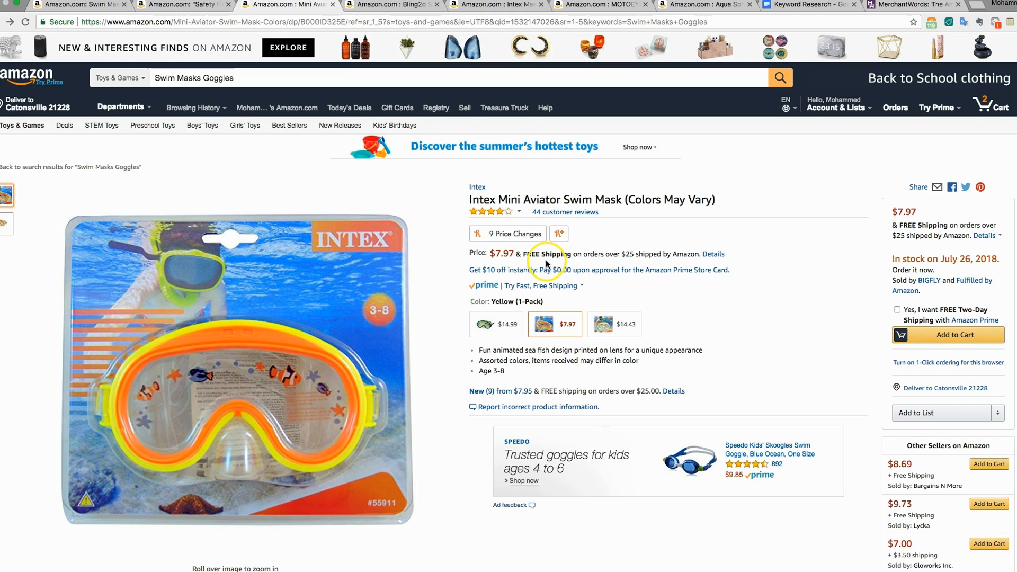
{"action": "left_click", "coordinate": [359, 9]}
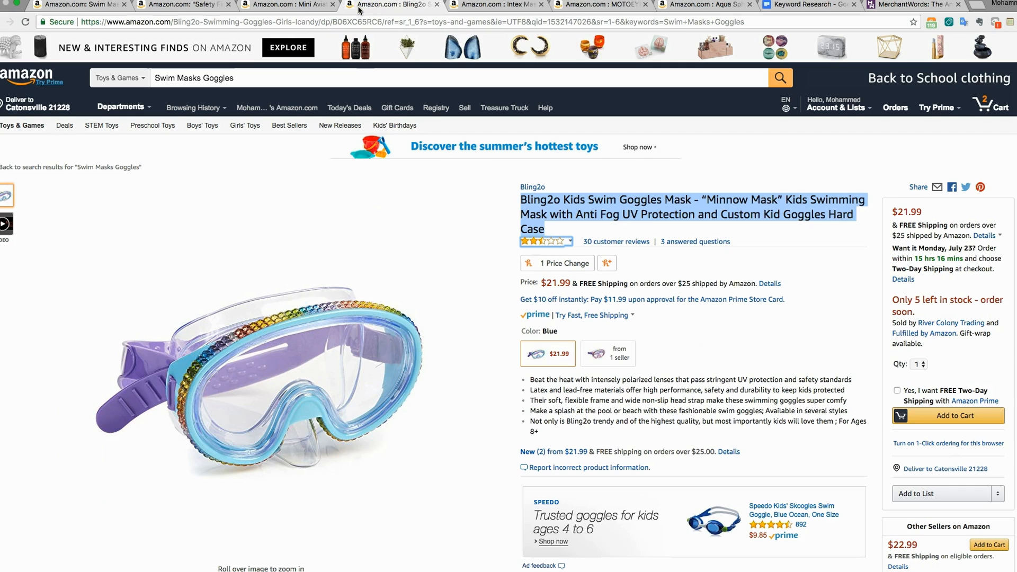
{"action": "left_click", "coordinate": [571, 203]}
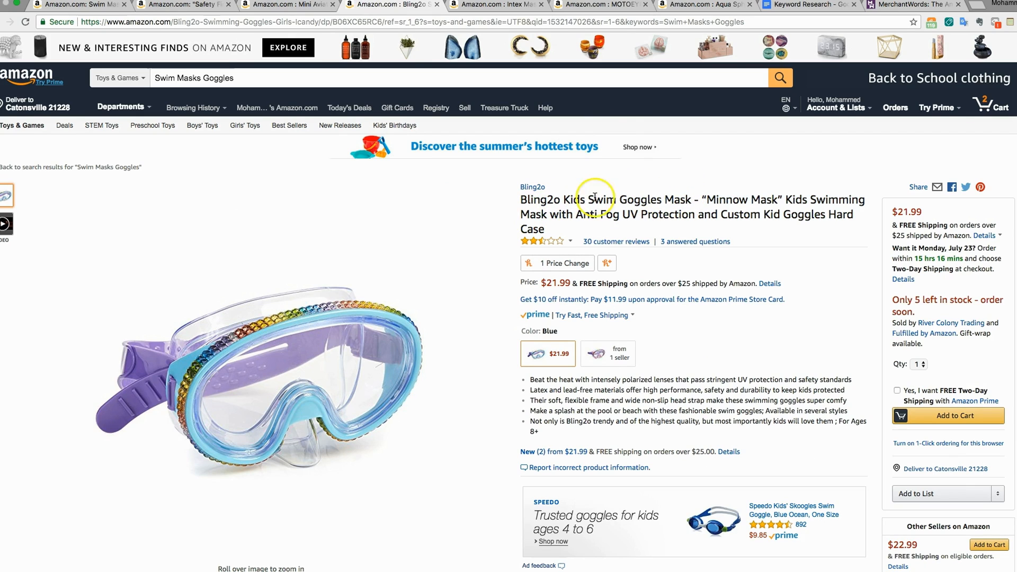
{"action": "left_click", "coordinate": [796, 22]}
{"action": "left_click", "coordinate": [449, 160]}
{"action": "left_click", "coordinate": [394, 156]}
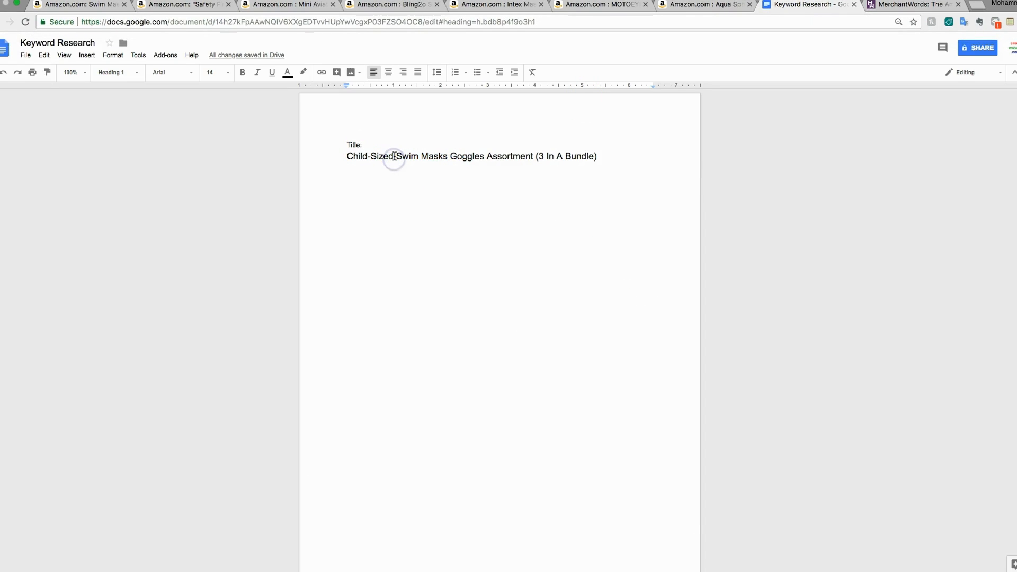
{"action": "left_click", "coordinate": [359, 6]}
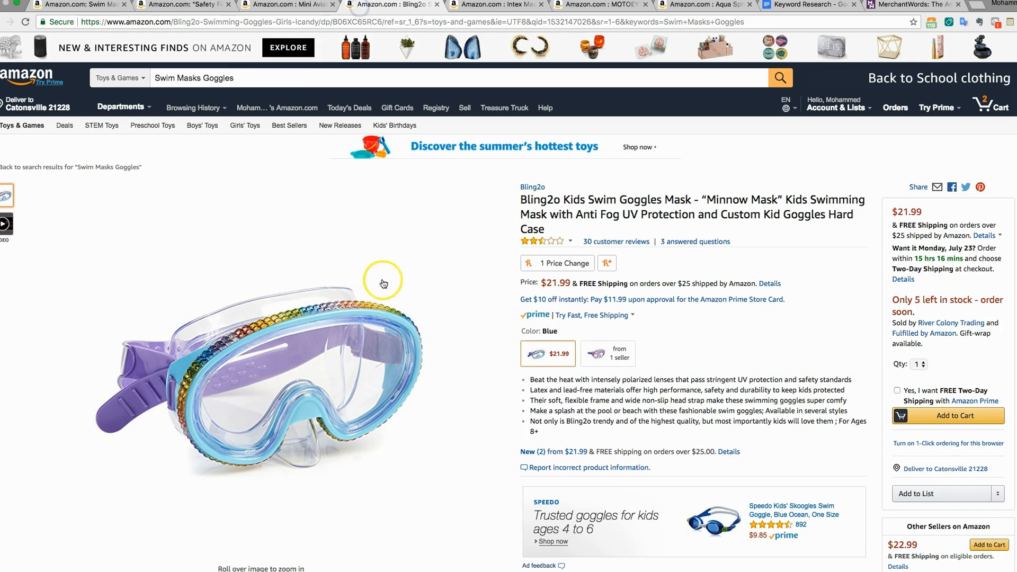
- Copy "Kids" from the Bling2o title and append "for Kids" to the end of the title line in the Keyword Research document
{"action": "double_click", "coordinate": [575, 200]}
{"action": "right_click", "coordinate": [577, 198]}
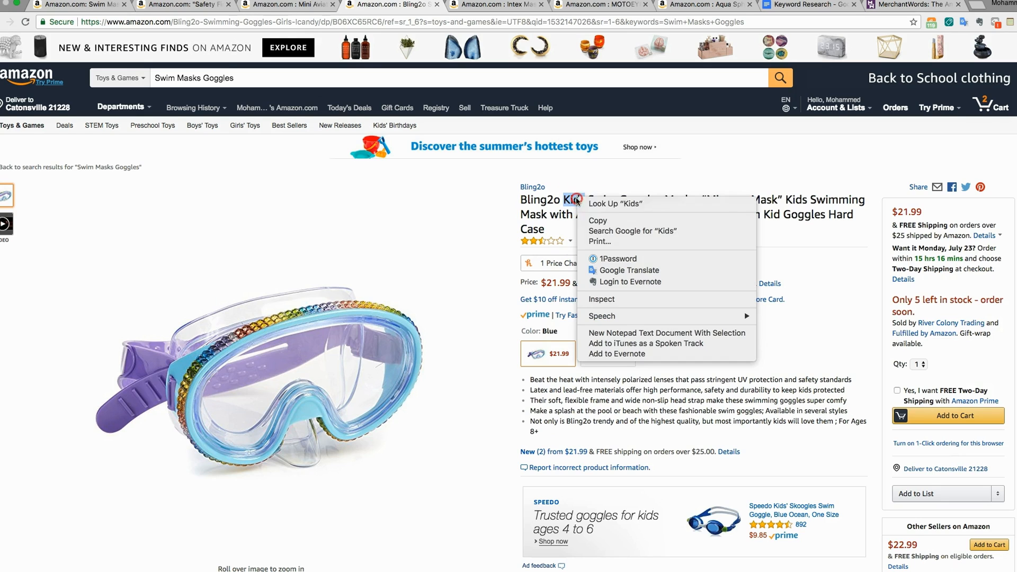
{"action": "left_click", "coordinate": [598, 221]}
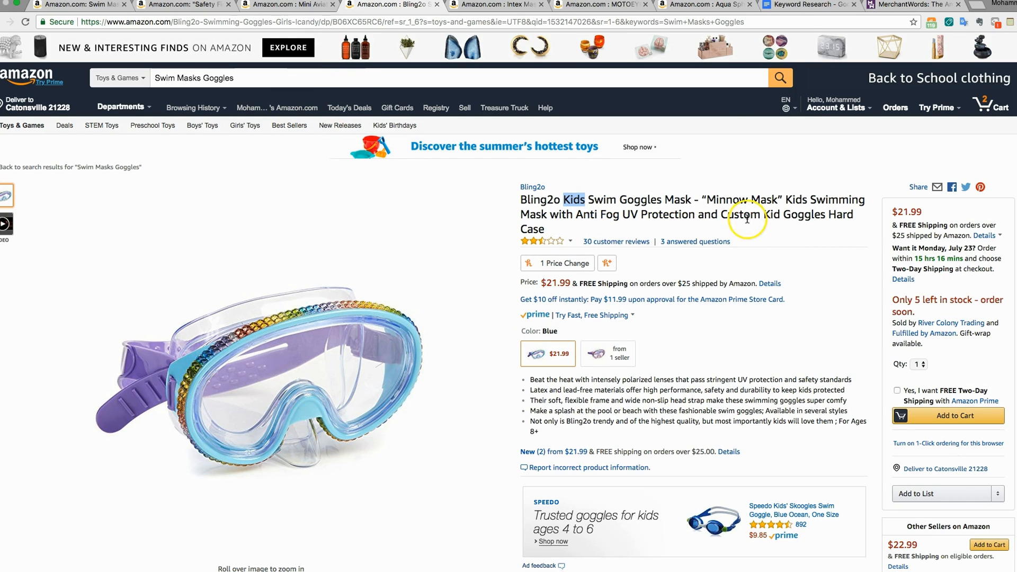
{"action": "left_click", "coordinate": [806, 5]}
{"action": "left_click", "coordinate": [607, 166]}
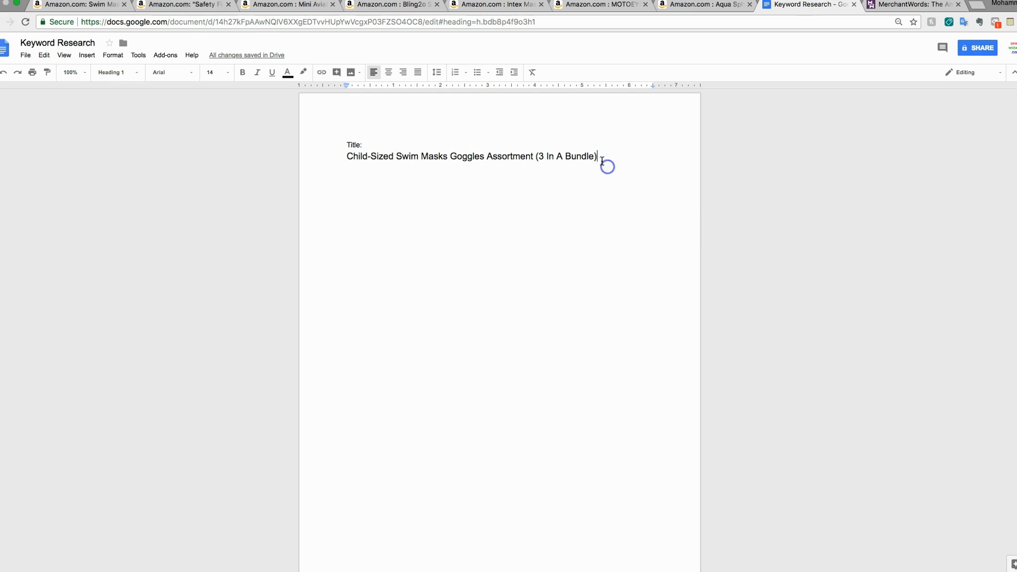
{"action": "left_click", "coordinate": [397, 157]}
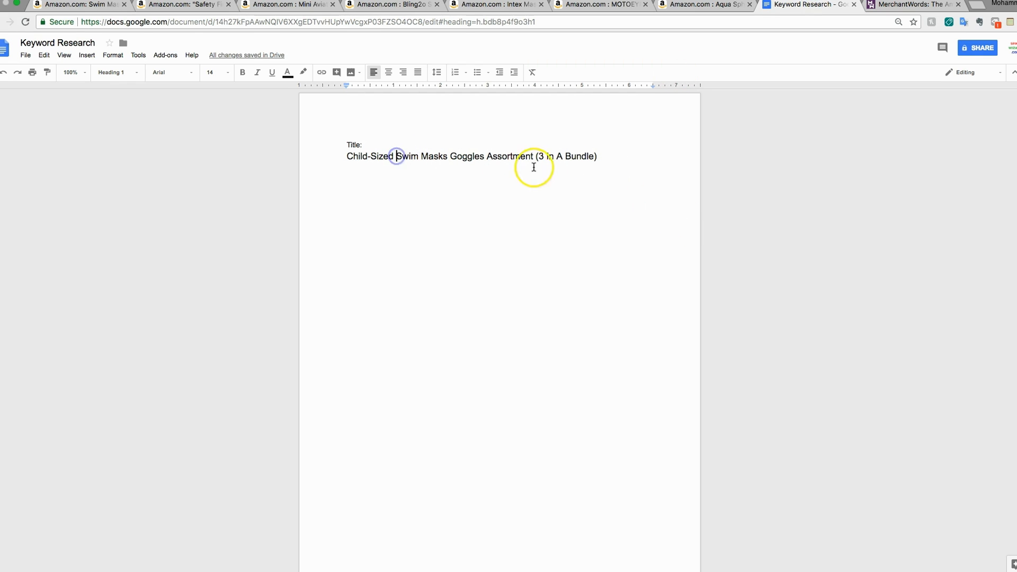
{"action": "left_click", "coordinate": [615, 159]}
{"action": "type", "text": "for Kids"}
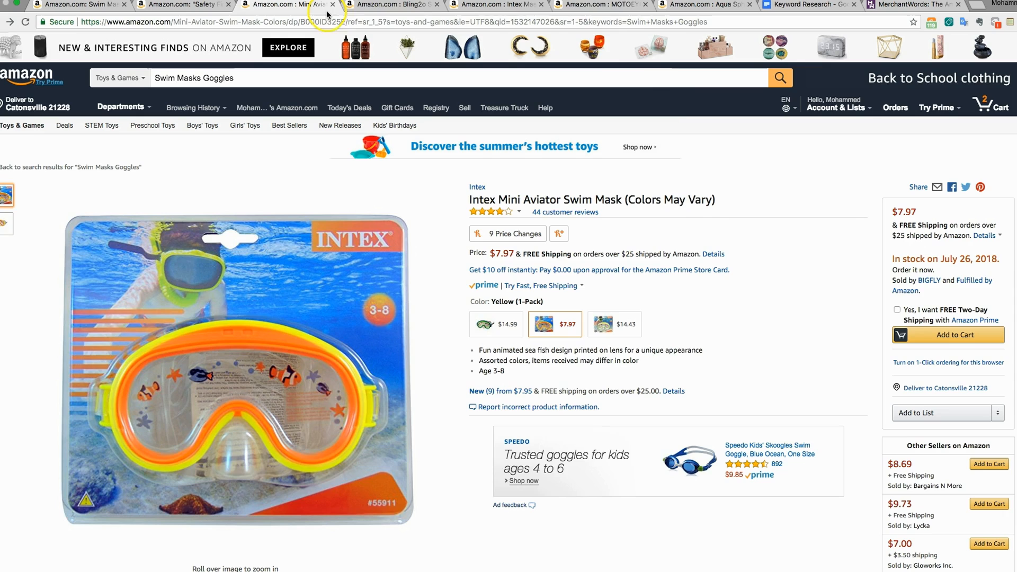
- Recheck the Intex and Bling2o titles and append "Swimming" after "for Kids" in the Keyword Research title line
{"action": "left_click", "coordinate": [289, 5]}
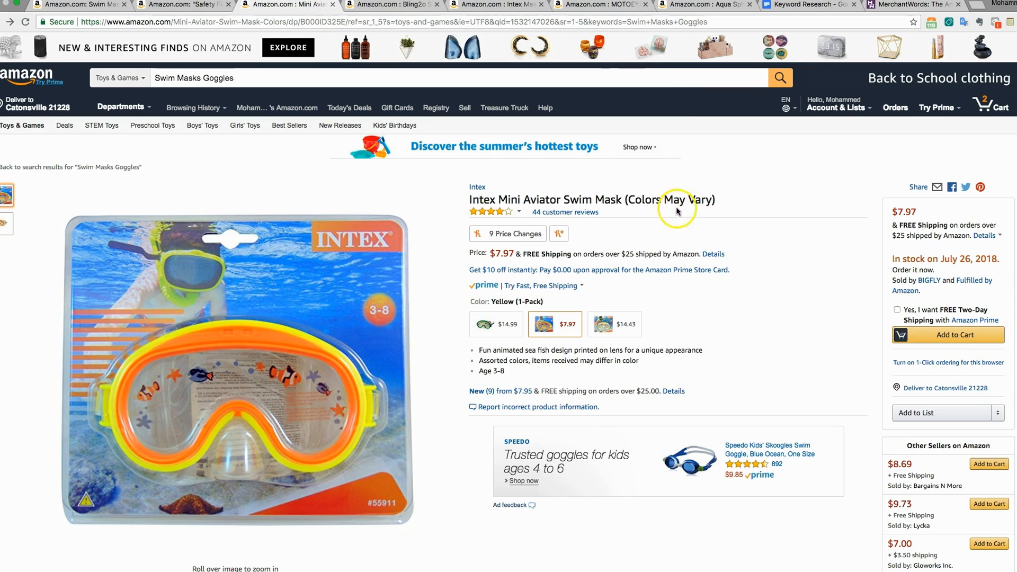
{"action": "left_click", "coordinate": [390, 5]}
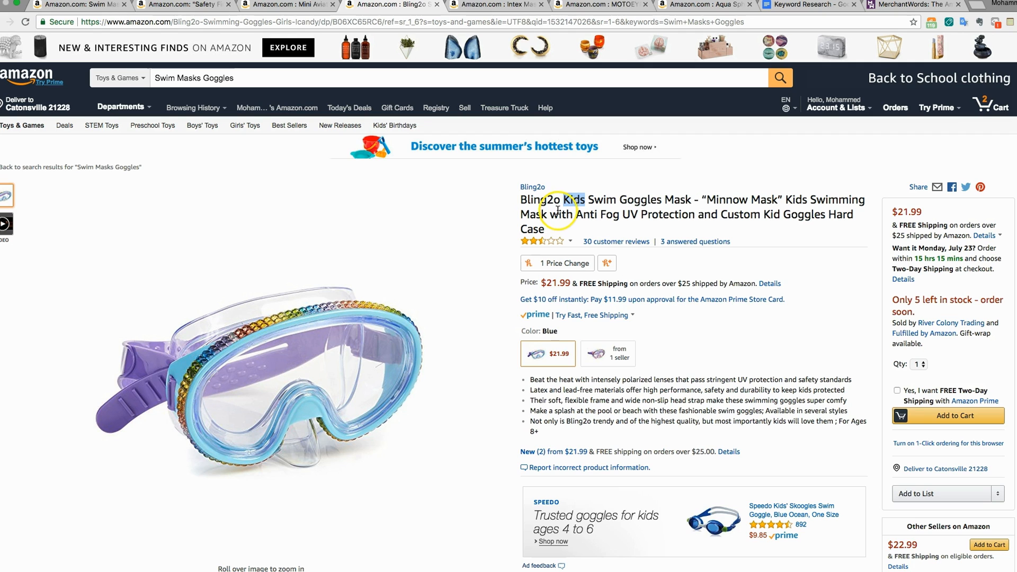
{"action": "left_click", "coordinate": [592, 196]}
{"action": "triple_click", "coordinate": [833, 200]}
{"action": "left_click", "coordinate": [808, 12]}
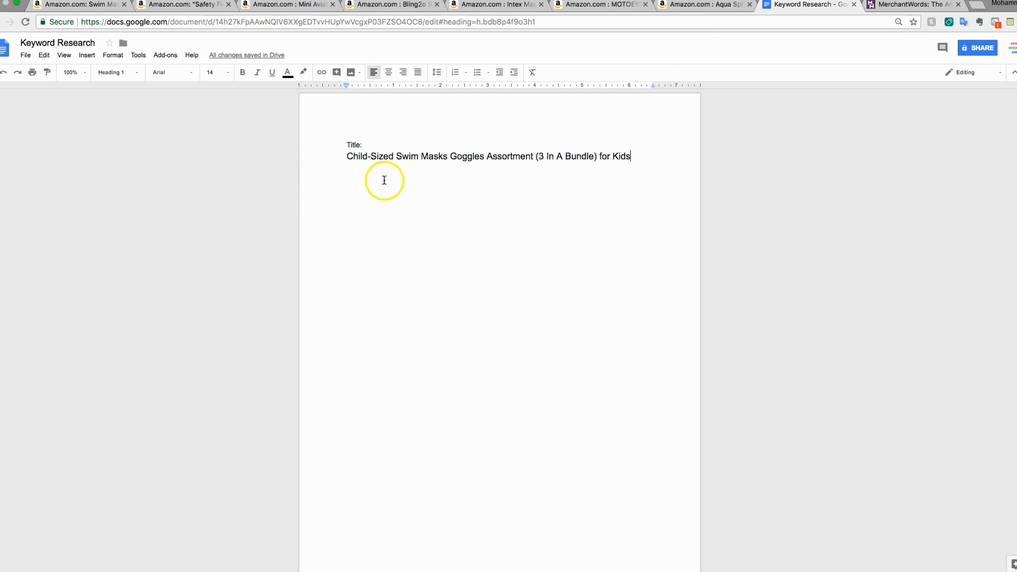
{"action": "left_click", "coordinate": [645, 153]}
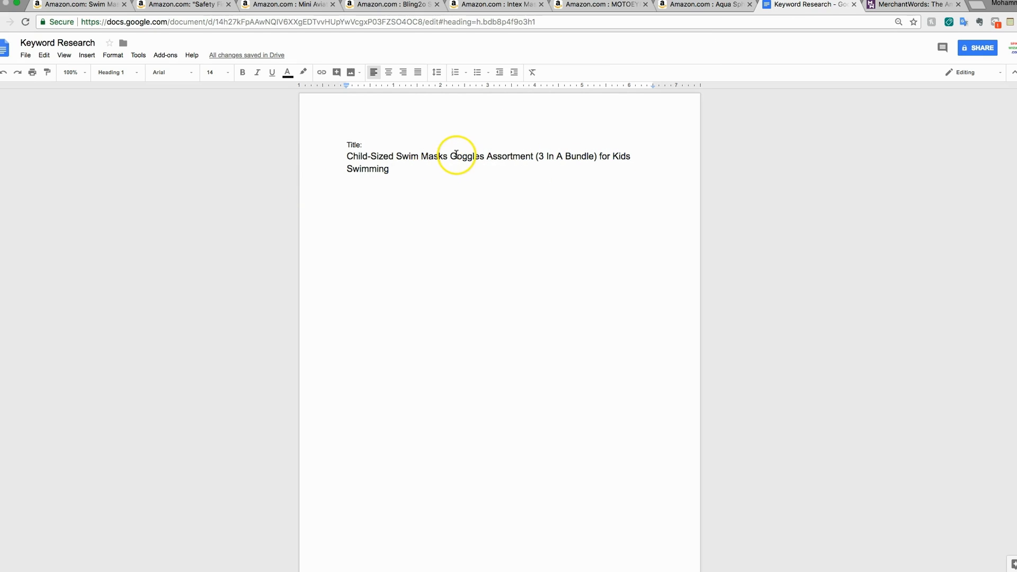
- Examine the "Anti Fog UV Protection", "Custom" and "Hard Case" wording in the Bling2o listing's title
{"action": "left_click", "coordinate": [296, 6]}
{"action": "left_click", "coordinate": [392, 5]}
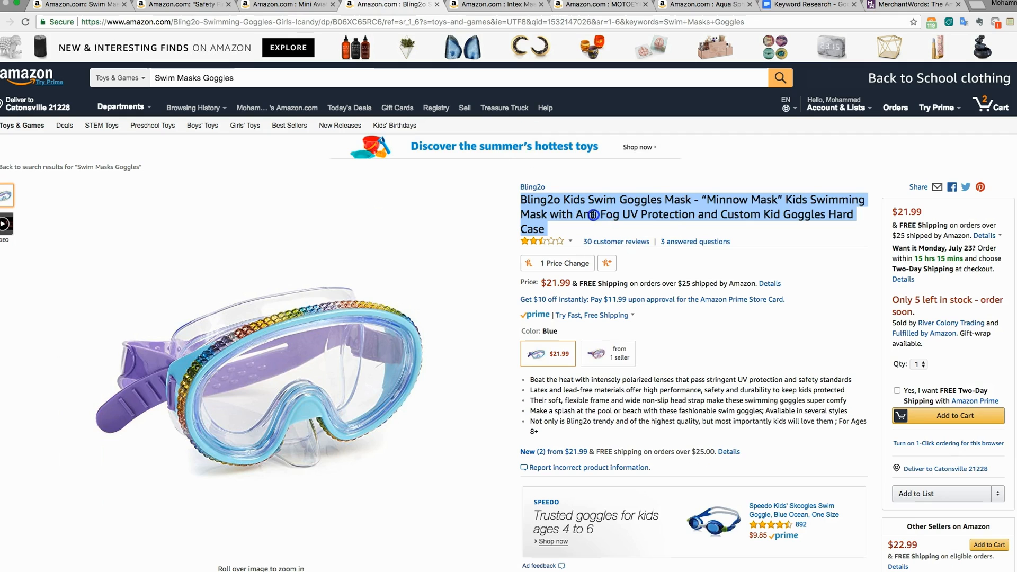
{"action": "left_click", "coordinate": [723, 210]}
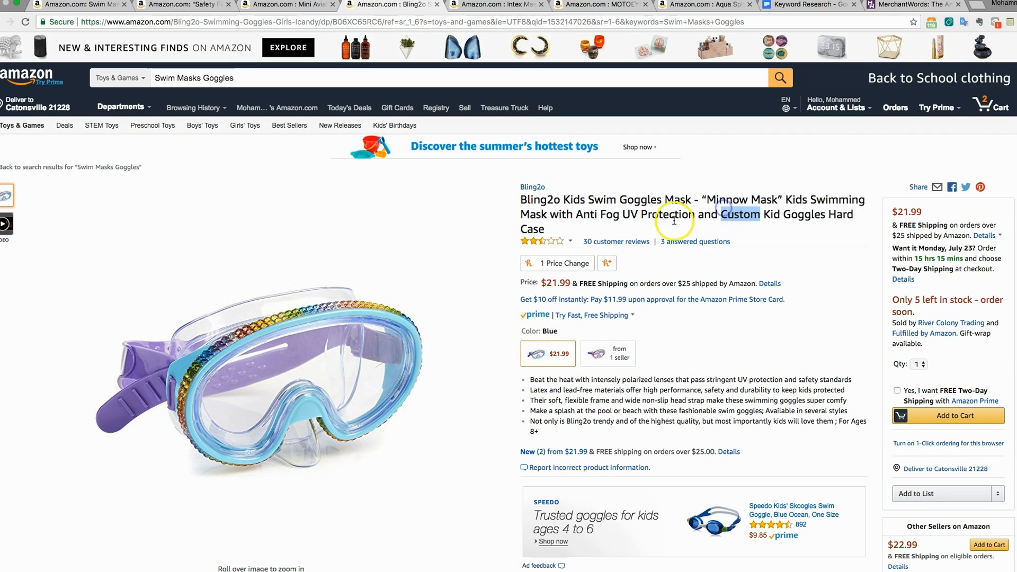
{"action": "left_click_drag", "start_coordinate": [586, 214], "coordinate": [699, 217]}
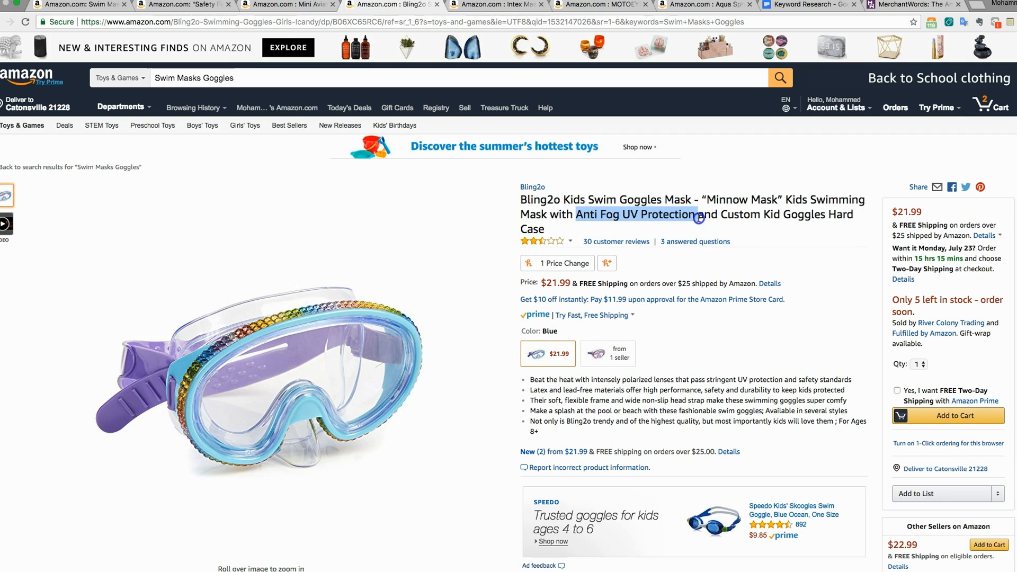
{"action": "double_click", "coordinate": [752, 218]}
{"action": "double_click", "coordinate": [797, 216]}
{"action": "left_click", "coordinate": [798, 215]}
{"action": "left_click", "coordinate": [658, 214]}
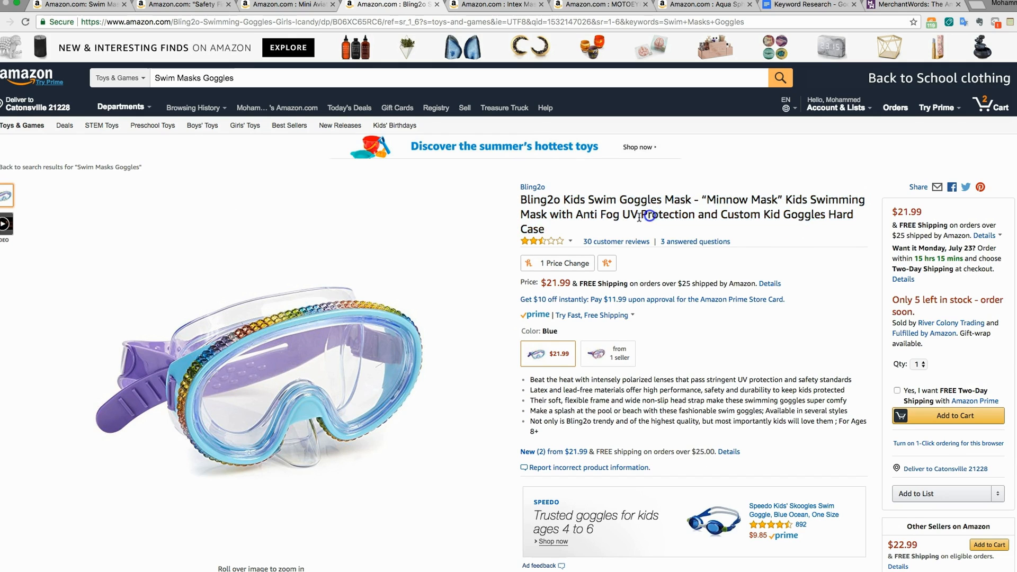
{"action": "triple_click", "coordinate": [551, 232]}
{"action": "key", "text": "ctrl+a"}
{"action": "left_click", "coordinate": [841, 215]}
{"action": "left_click_drag", "start_coordinate": [830, 215], "coordinate": [674, 230]}
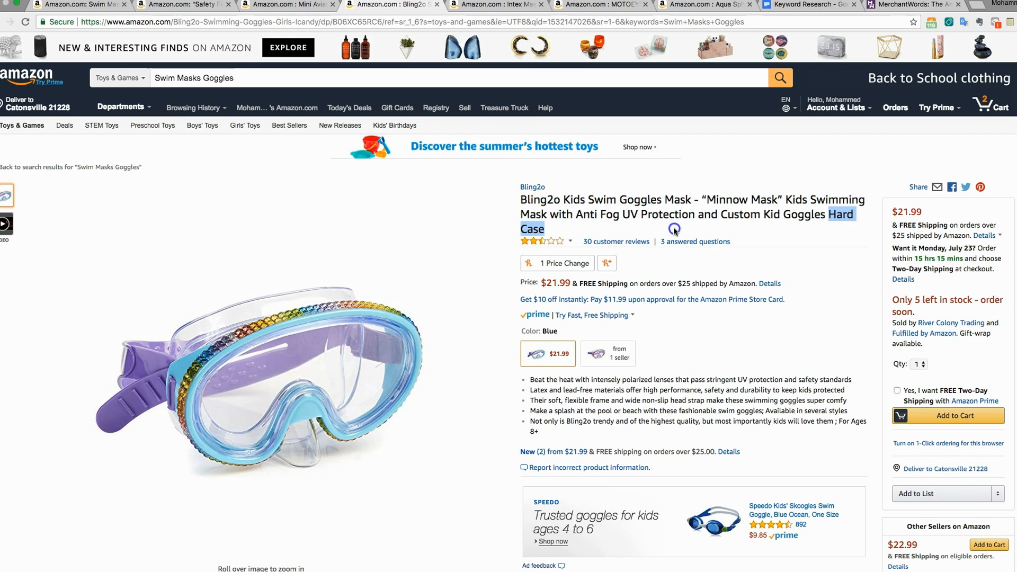
- Copy "Hard Case" from the Bling2o title and preview the listing's product video
{"action": "mouse_move", "coordinate": [5, 225]}
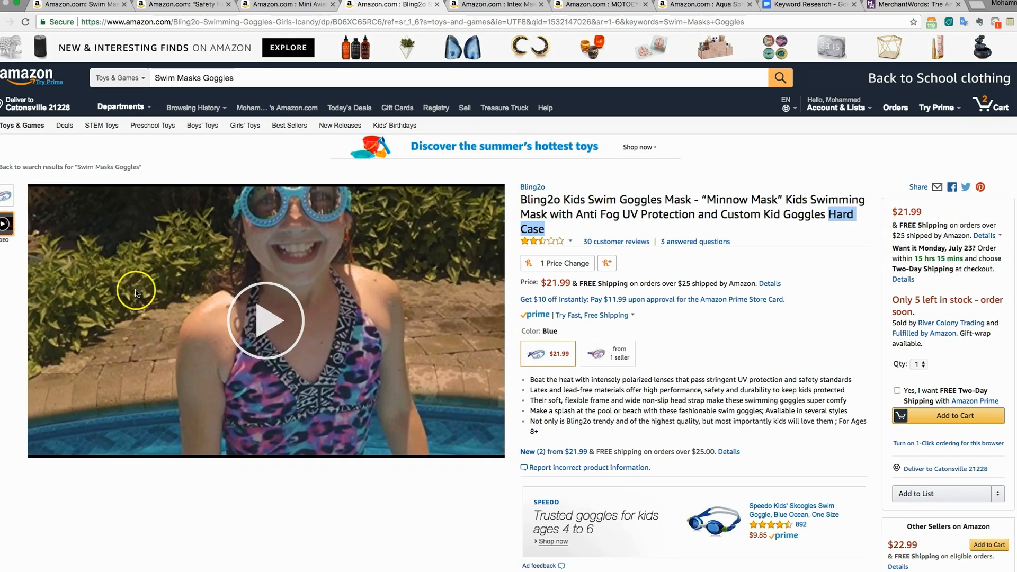
{"action": "right_click", "coordinate": [844, 215]}
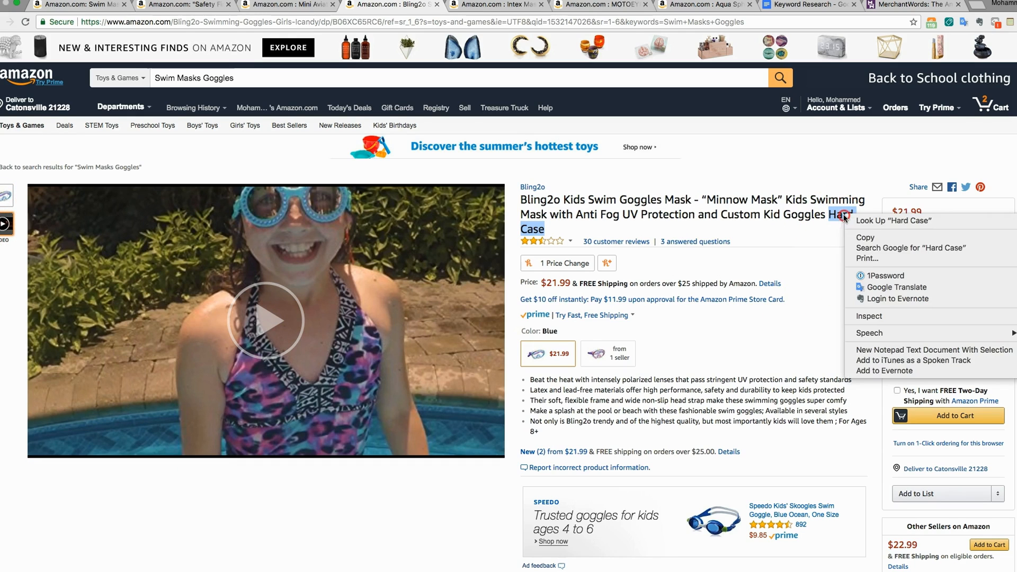
{"action": "left_click", "coordinate": [861, 239]}
{"action": "triple_click", "coordinate": [728, 216]}
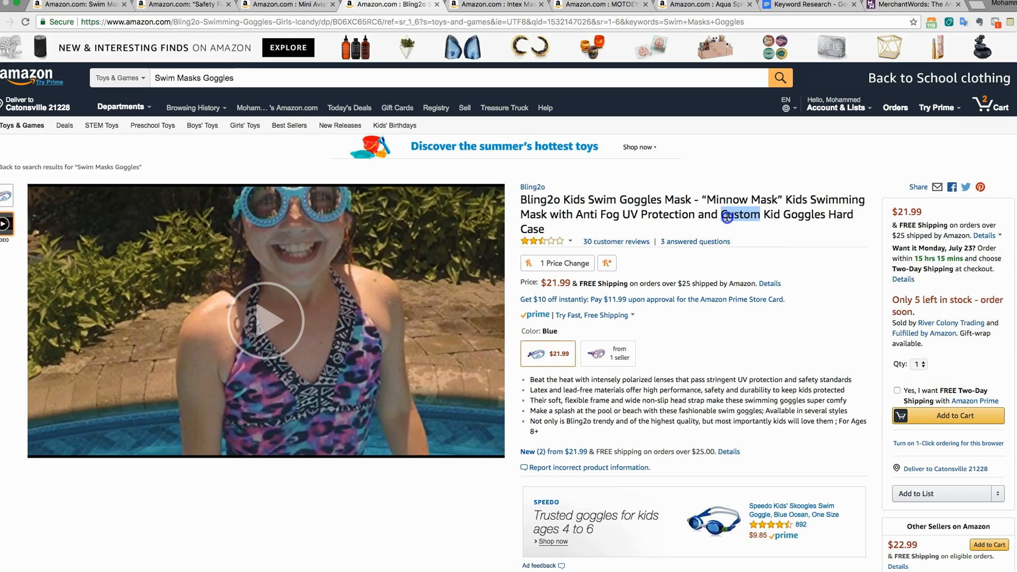
{"action": "double_click", "coordinate": [817, 218]}
{"action": "double_click", "coordinate": [844, 216]}
{"action": "left_click", "coordinate": [822, 216]}
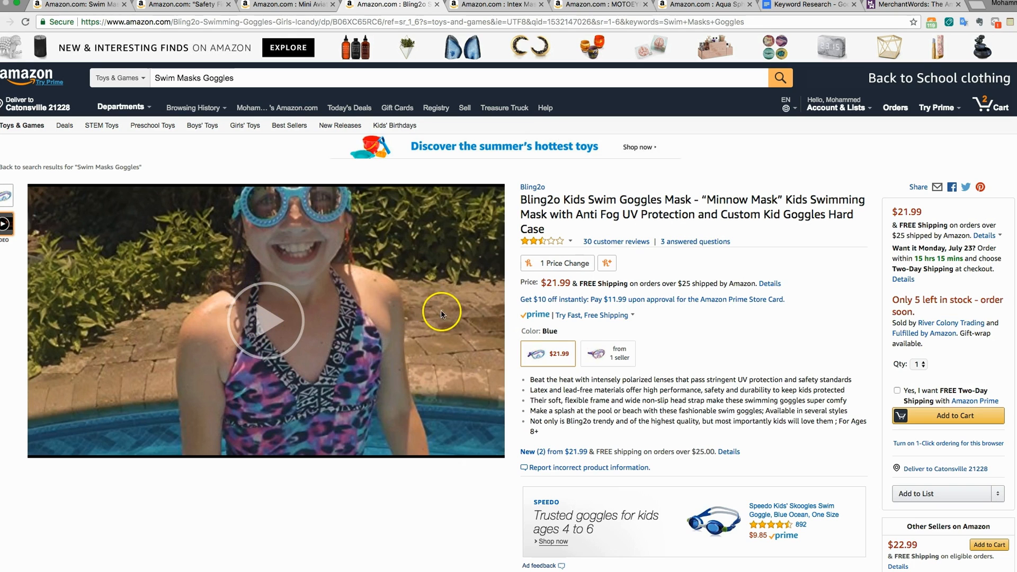
{"action": "left_click", "coordinate": [245, 318]}
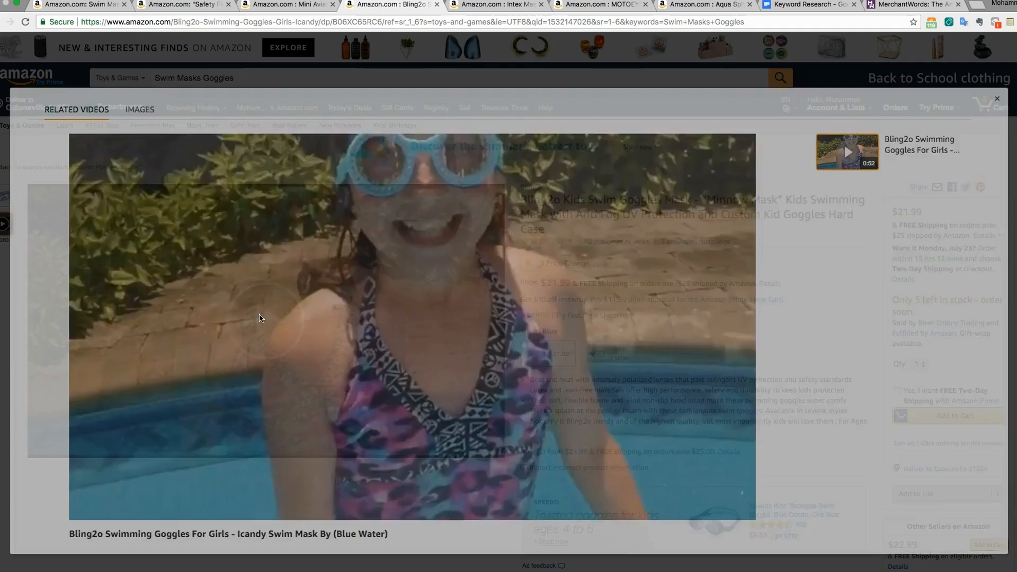
{"action": "left_click", "coordinate": [440, 71]}
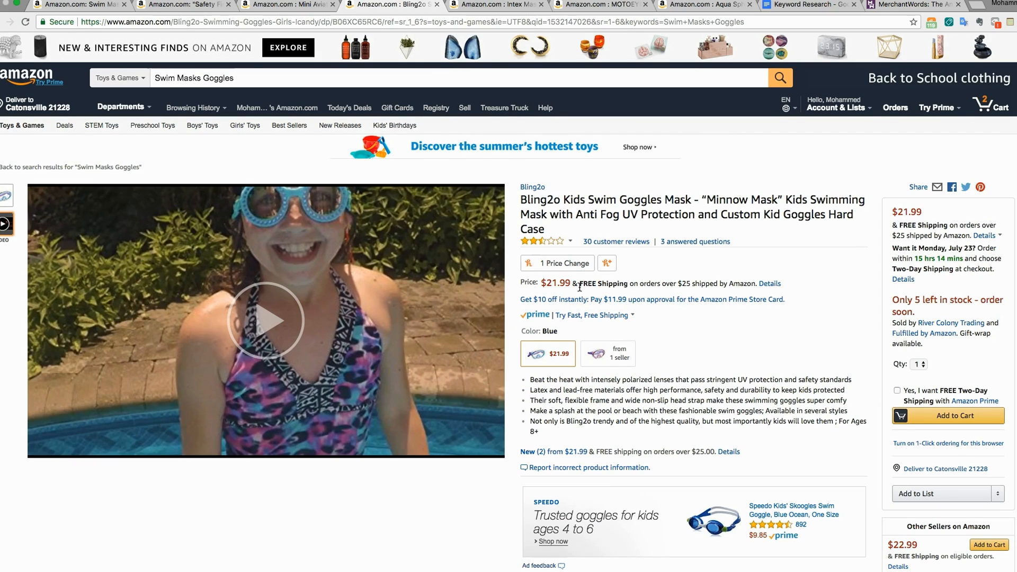
- Copy "Anti Fog" from the Bling2o title to the end of the Keyword Research title line and match its formatting to "Swimming"
{"action": "left_click_drag", "start_coordinate": [576, 215], "coordinate": [620, 214]}
{"action": "right_click", "coordinate": [620, 214]}
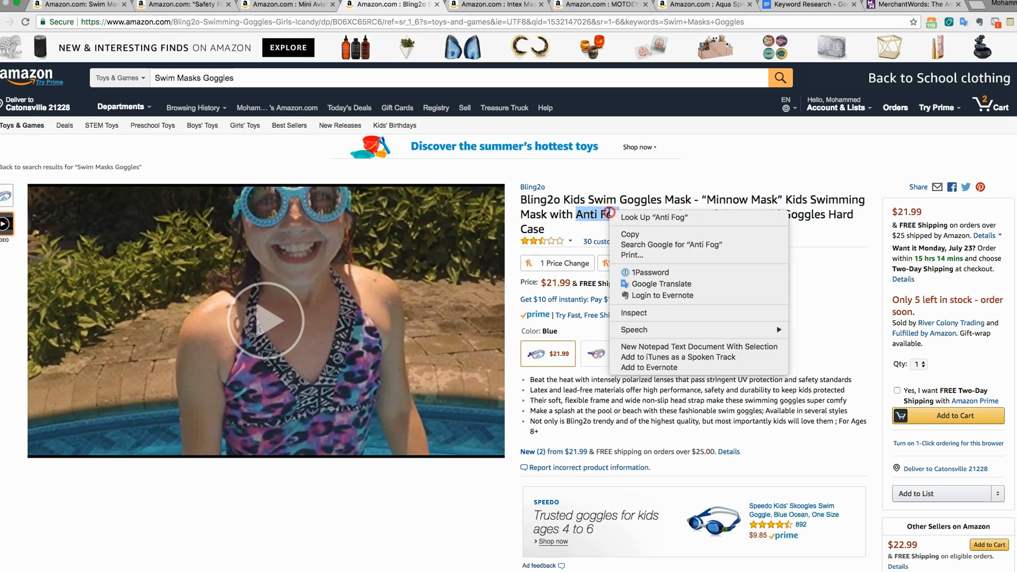
{"action": "left_click", "coordinate": [631, 234]}
{"action": "left_click", "coordinate": [784, 10]}
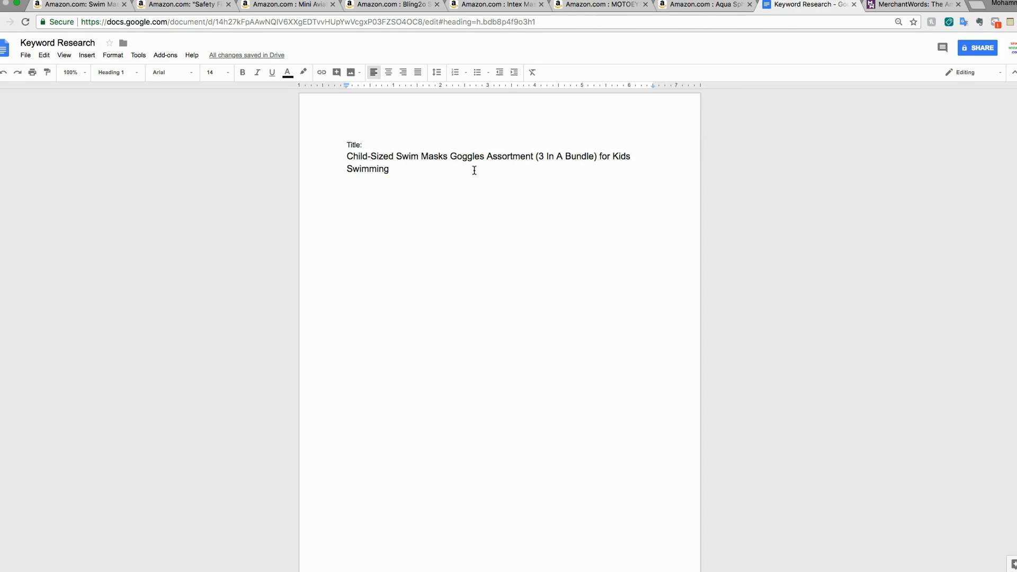
{"action": "key", "text": "ctrl+v"}
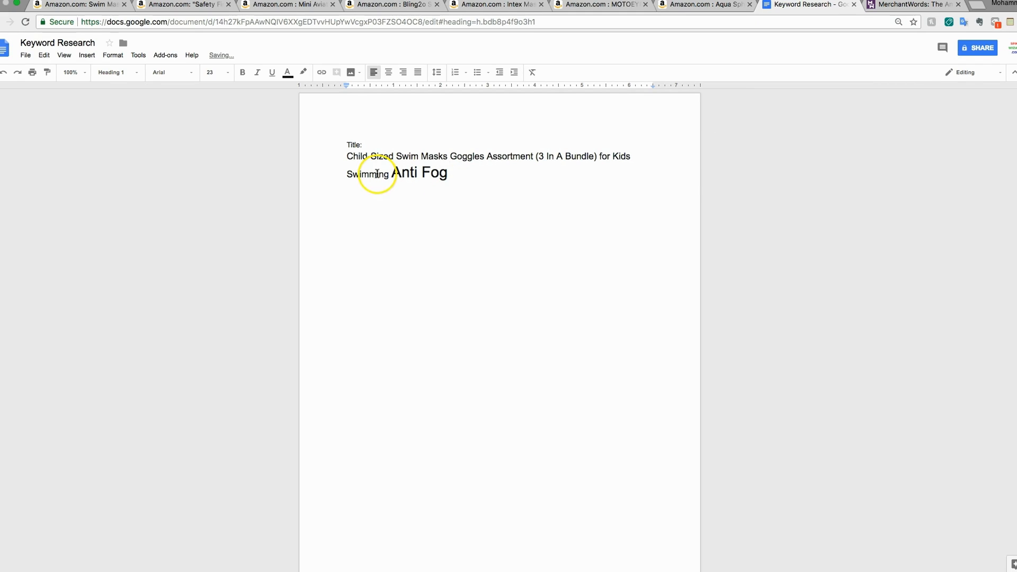
{"action": "double_click", "coordinate": [375, 175]}
{"action": "left_click", "coordinate": [47, 72]}
{"action": "mouse_move", "coordinate": [456, 178]}
{"action": "left_mouse_down"}
{"action": "mouse_move", "coordinate": [387, 173]}
{"action": "mouse_move", "coordinate": [409, 154]}
{"action": "mouse_move", "coordinate": [484, 159]}
{"action": "left_mouse_up"}
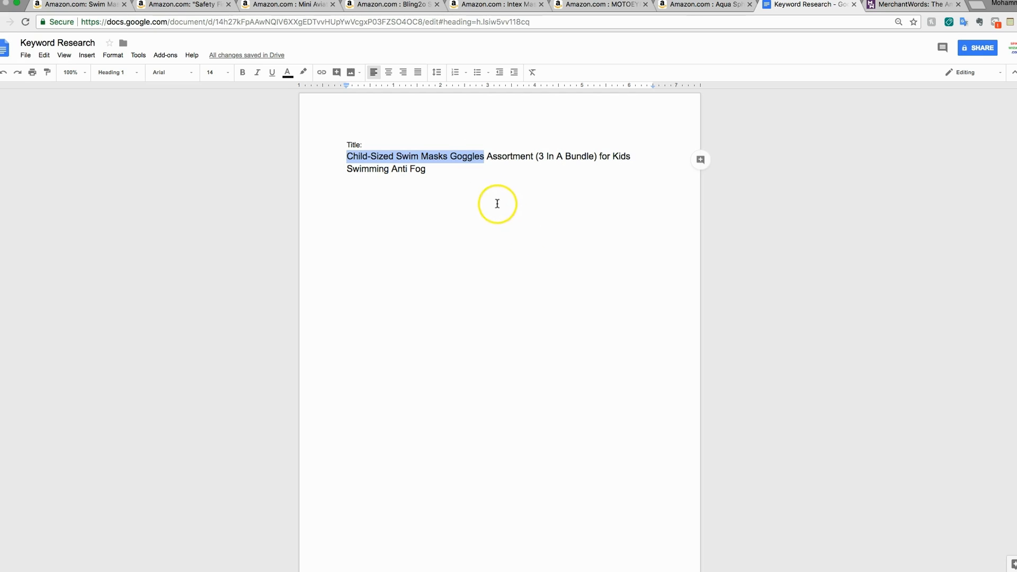
- Review the Intex Surf Rider listing's title, checking the words "Surf Rider", "Swimming" and "Diving Mask" for usable keywords
{"action": "left_click", "coordinate": [484, 6]}
{"action": "left_click", "coordinate": [394, 5]}
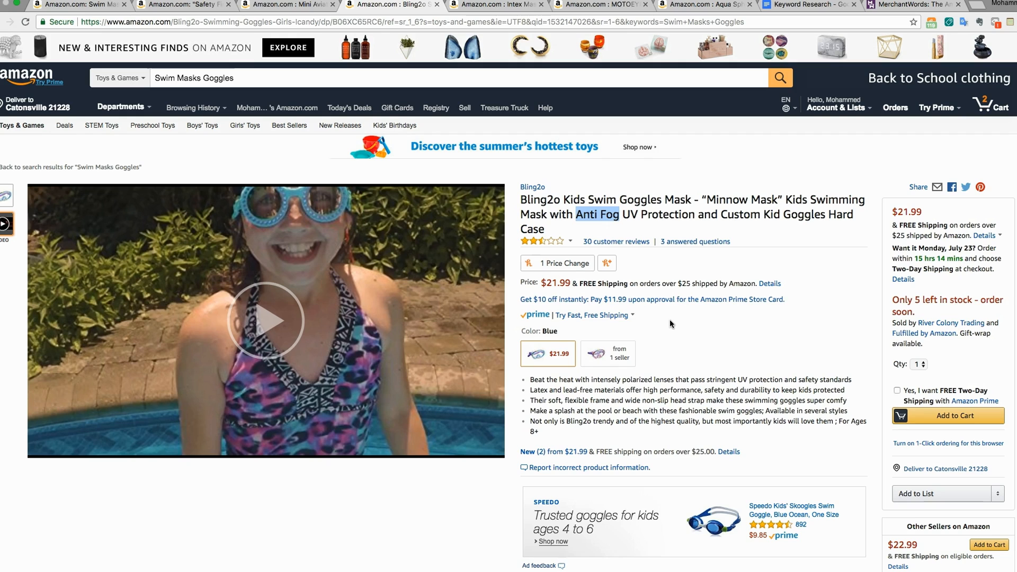
{"action": "left_click", "coordinate": [498, 6]}
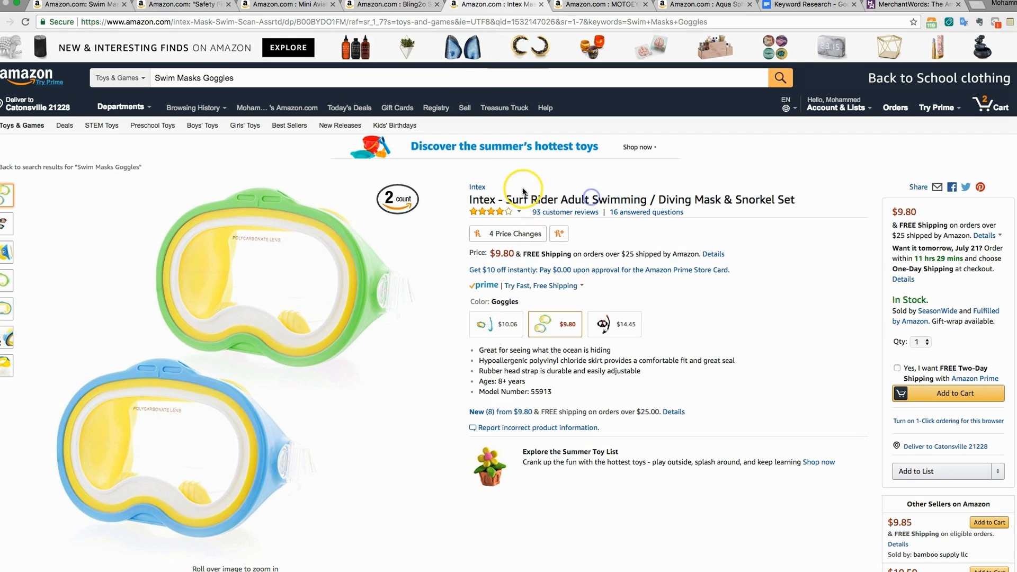
{"action": "left_click_drag", "start_coordinate": [468, 200], "coordinate": [535, 199]}
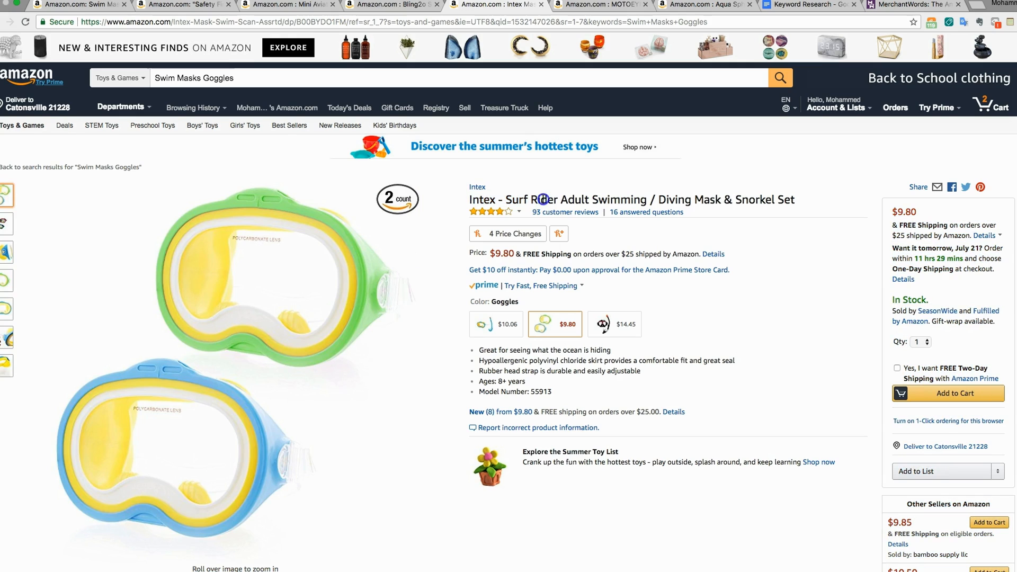
{"action": "triple_click", "coordinate": [543, 200]}
{"action": "double_click", "coordinate": [631, 199]}
{"action": "triple_click", "coordinate": [687, 199]}
{"action": "left_click", "coordinate": [687, 199]}
{"action": "triple_click", "coordinate": [698, 200]}
- Copy the word "Diving" from the Intex Surf Rider listing's title
{"action": "double_click", "coordinate": [678, 199]}
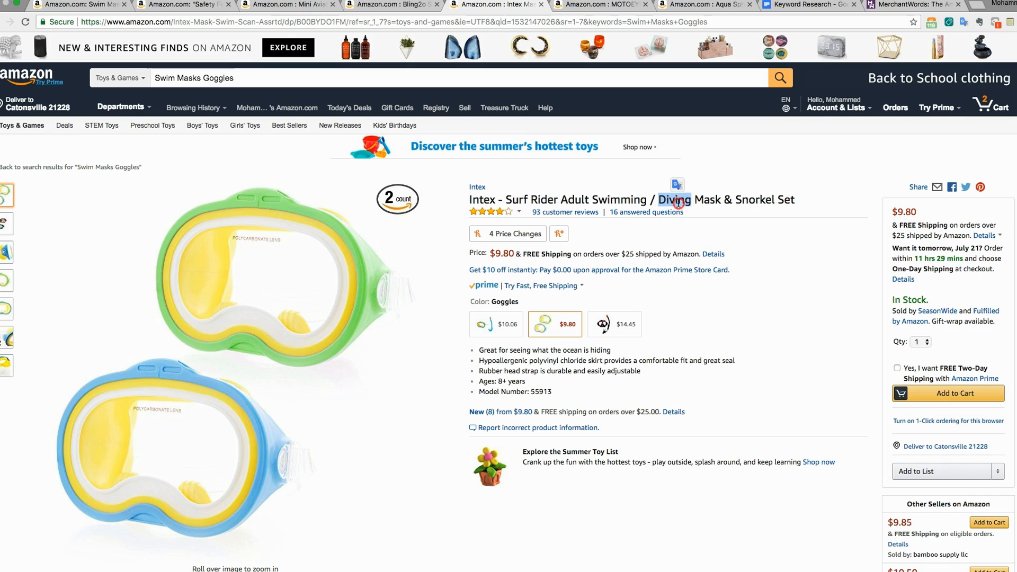
{"action": "right_click", "coordinate": [678, 202]}
{"action": "left_click", "coordinate": [695, 229]}
{"action": "right_click", "coordinate": [675, 199]}
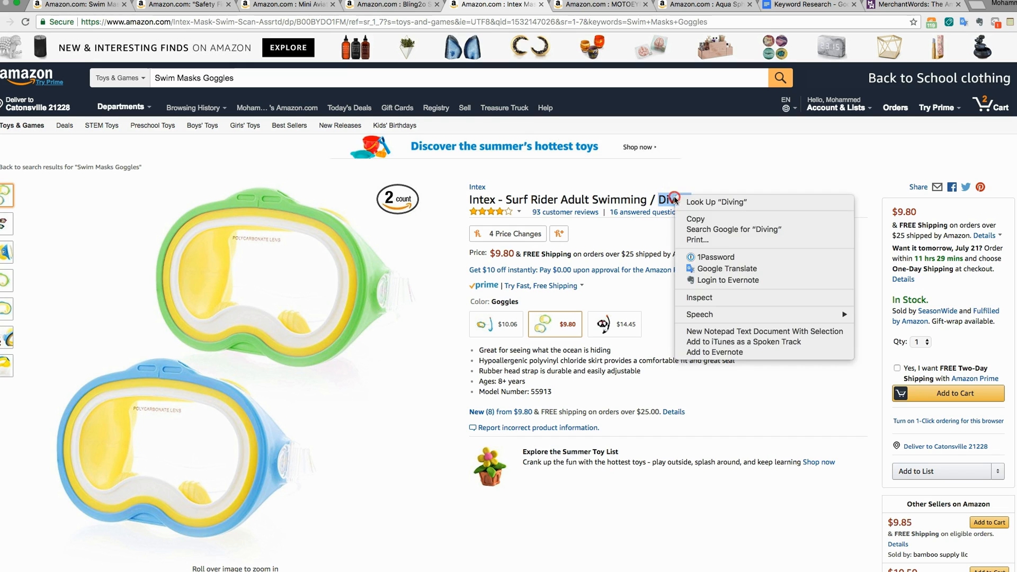
{"action": "left_click", "coordinate": [694, 218]}
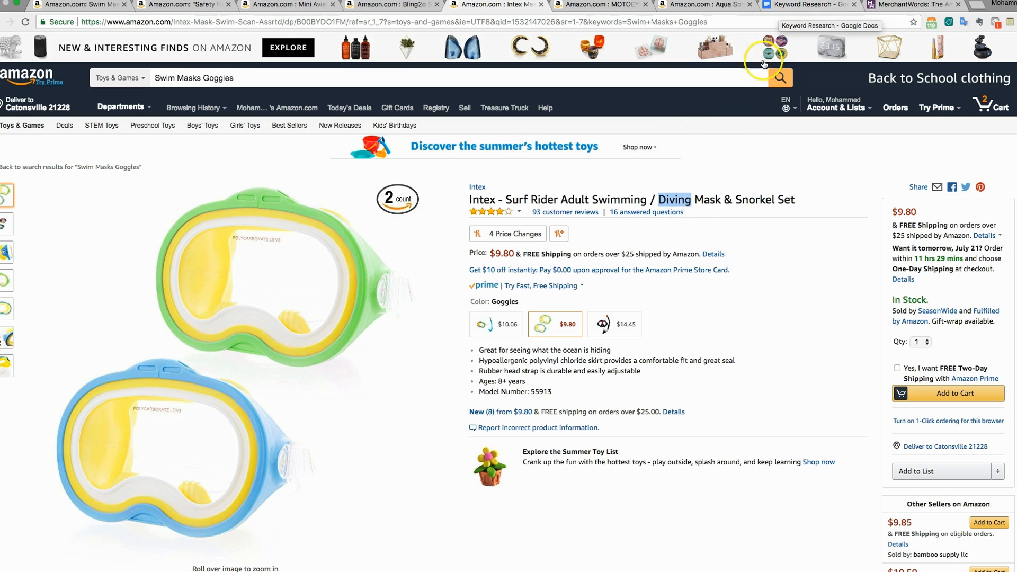
- Check the title word "Snorkel" against the listing's Multi color option, returning to the Goggles option
{"action": "right_click", "coordinate": [751, 201]}
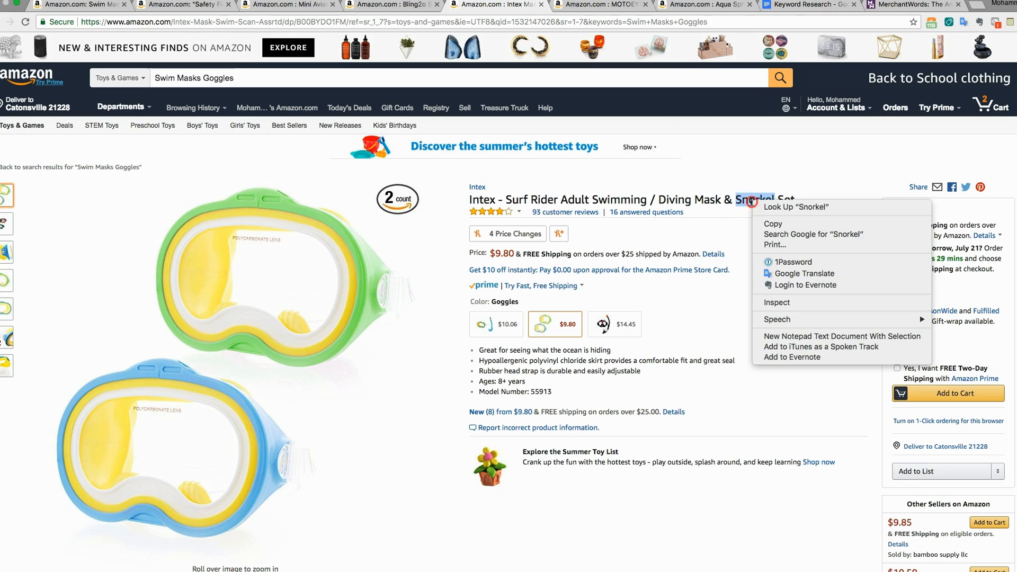
{"action": "left_click", "coordinate": [604, 326]}
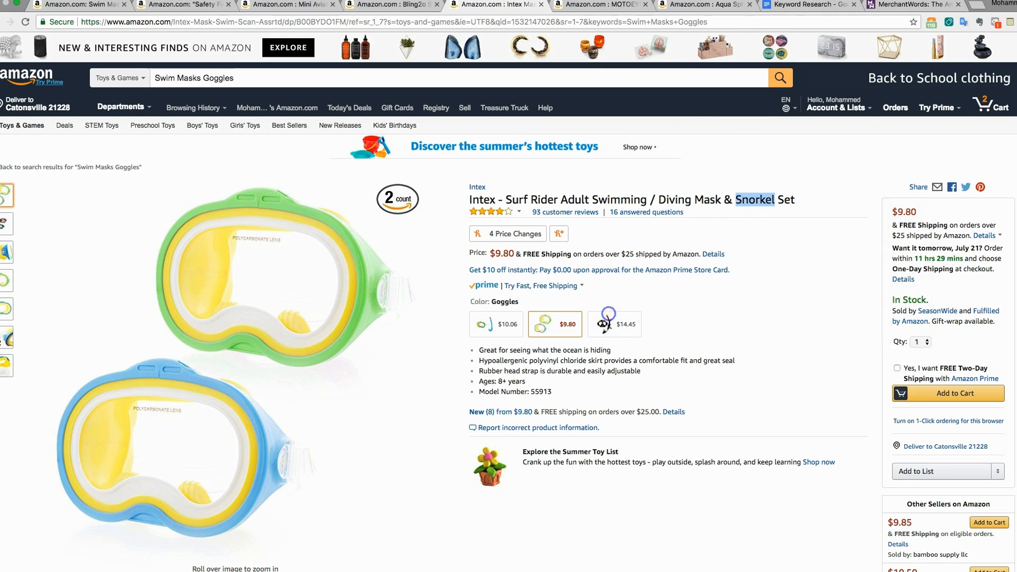
{"action": "left_click", "coordinate": [604, 326]}
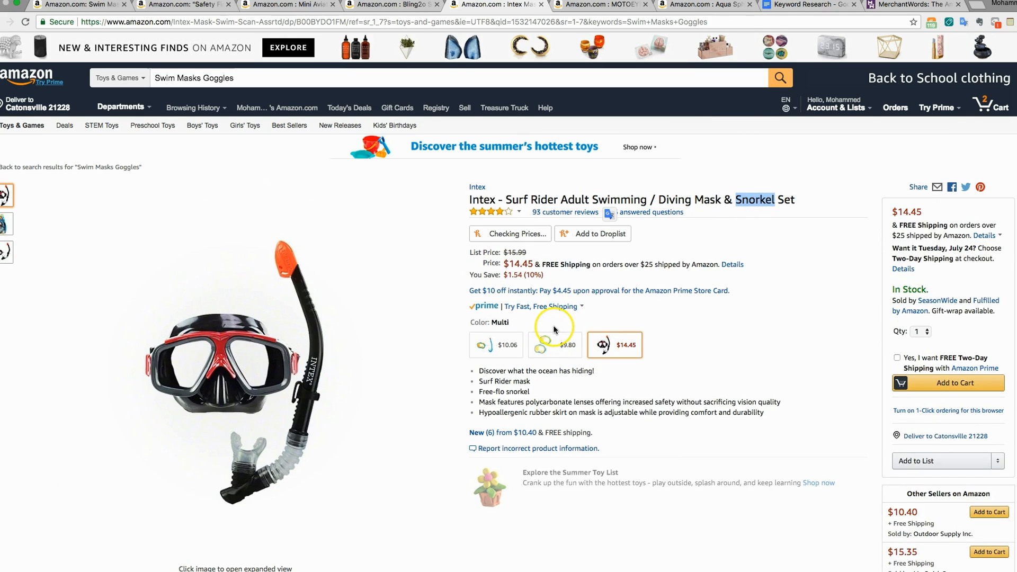
{"action": "left_click", "coordinate": [551, 348]}
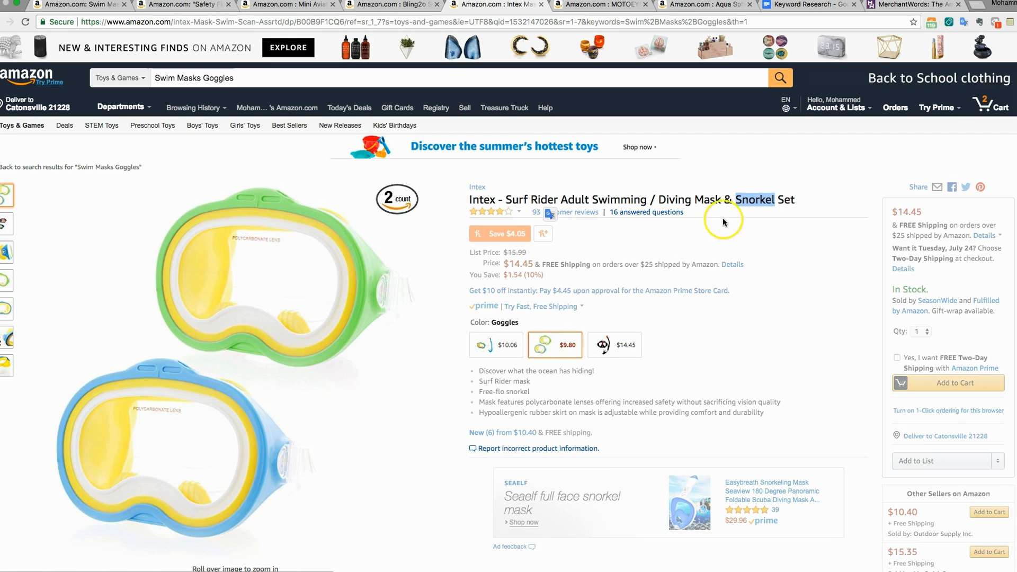
- Insert "/" and "Diving" from the Intex title directly after "Swimming" in the Keyword Research title
{"action": "double_click", "coordinate": [675, 199]}
{"action": "right_click", "coordinate": [677, 201]}
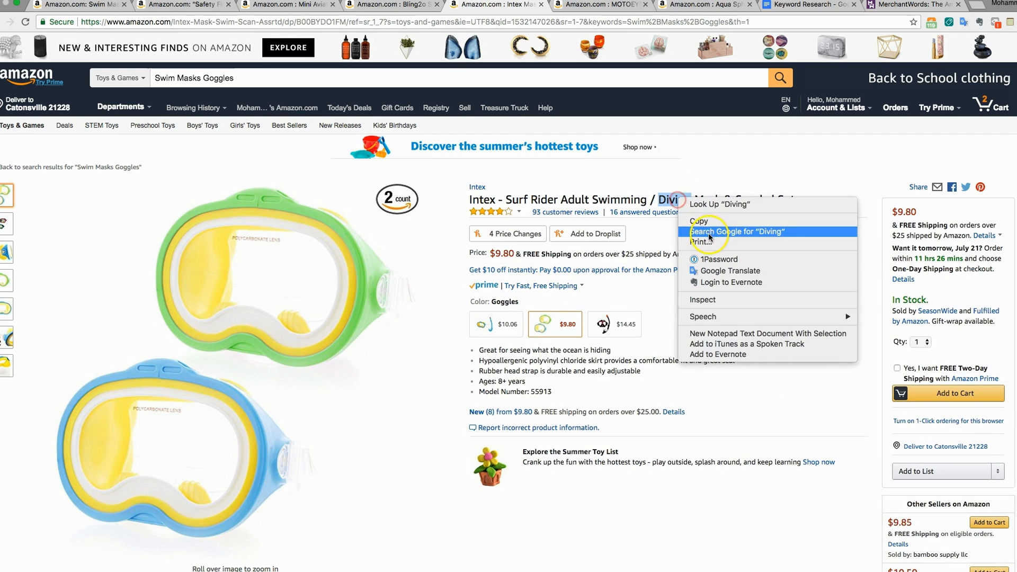
{"action": "left_click", "coordinate": [614, 338]}
{"action": "left_click", "coordinate": [615, 340]}
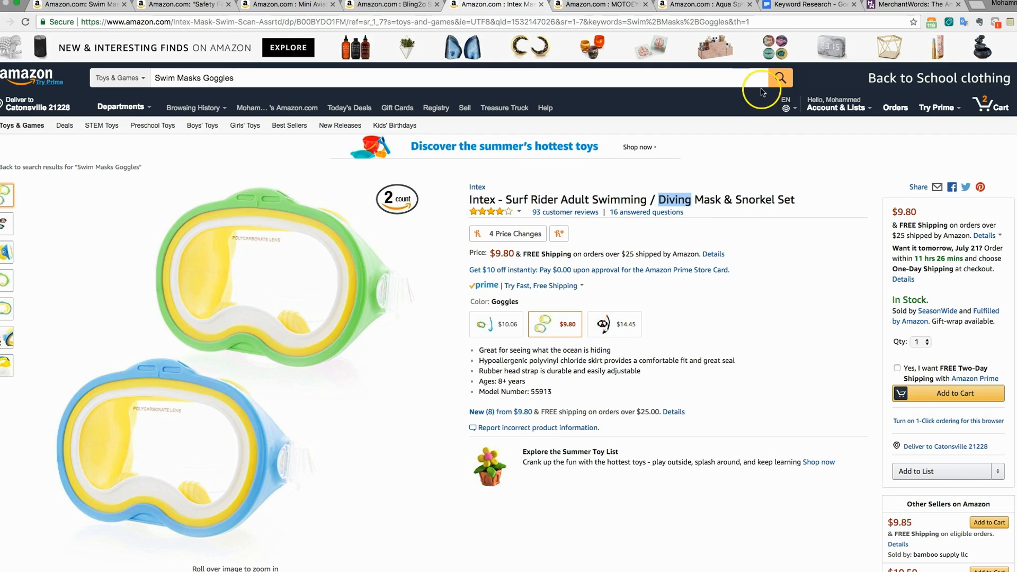
{"action": "left_click", "coordinate": [781, 6]}
{"action": "left_click", "coordinate": [461, 173]}
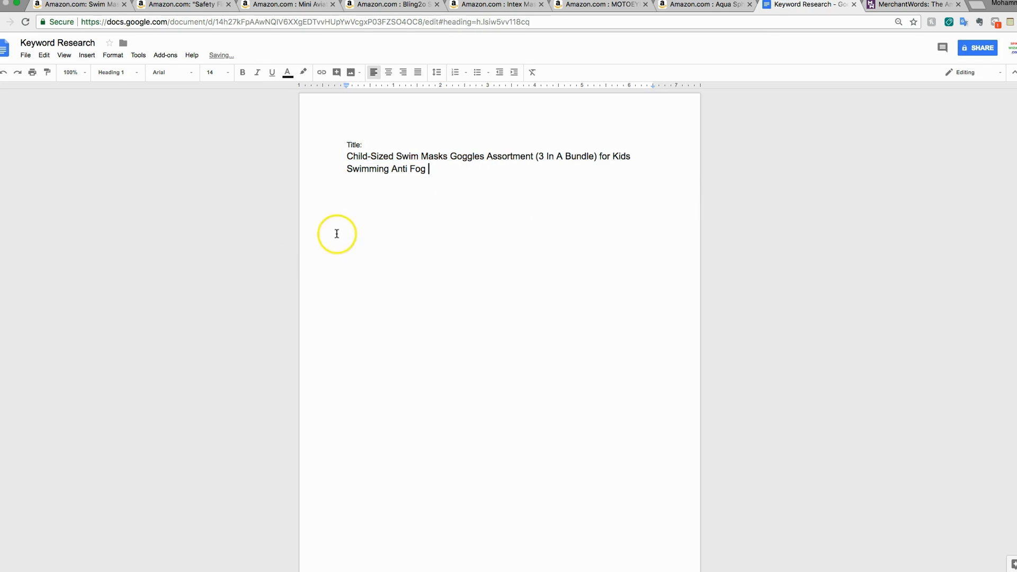
{"action": "type", "text": "/"}
{"action": "key", "text": "super+d"}
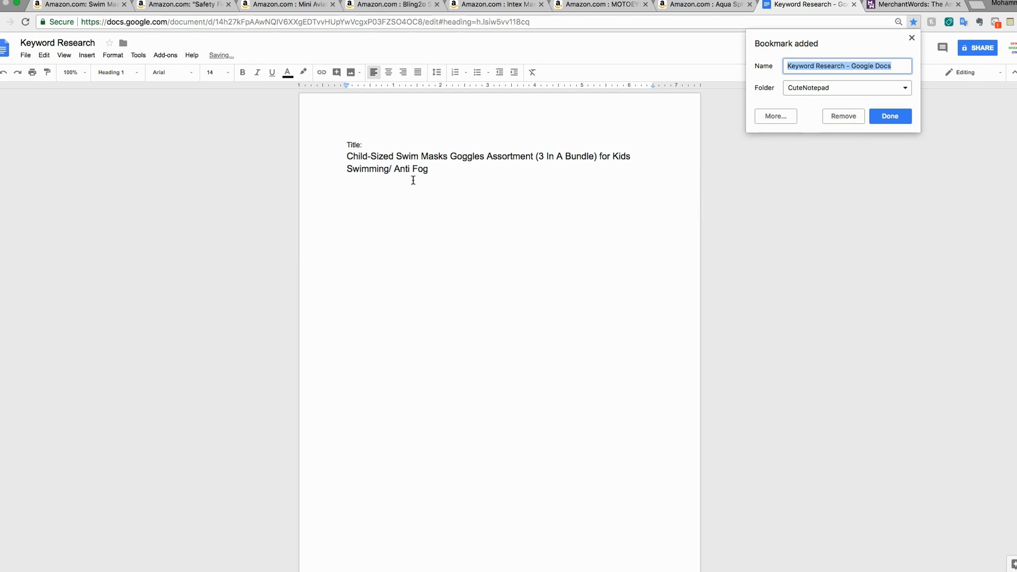
{"action": "left_click", "coordinate": [838, 117]}
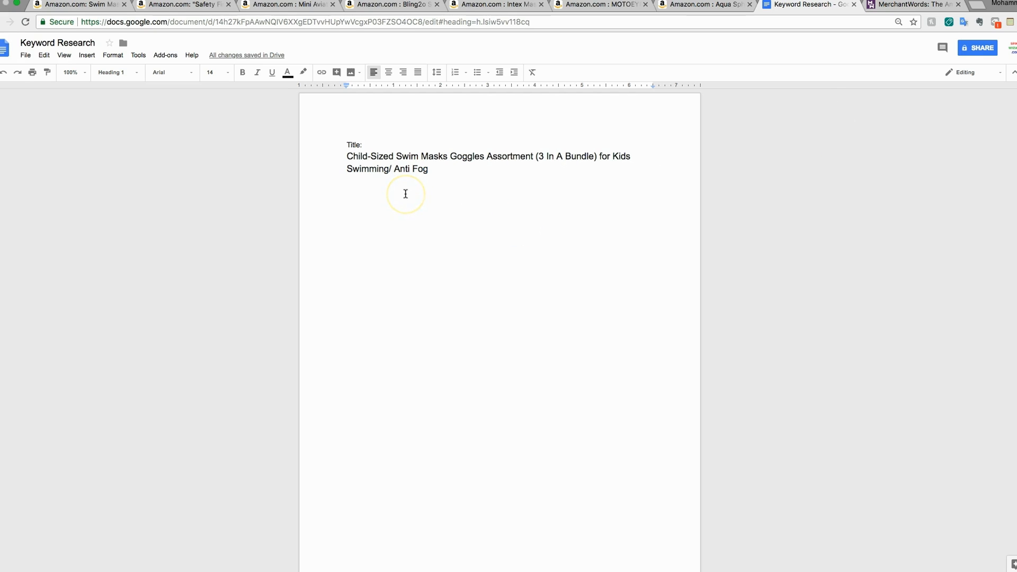
{"action": "key", "text": "super+v"}
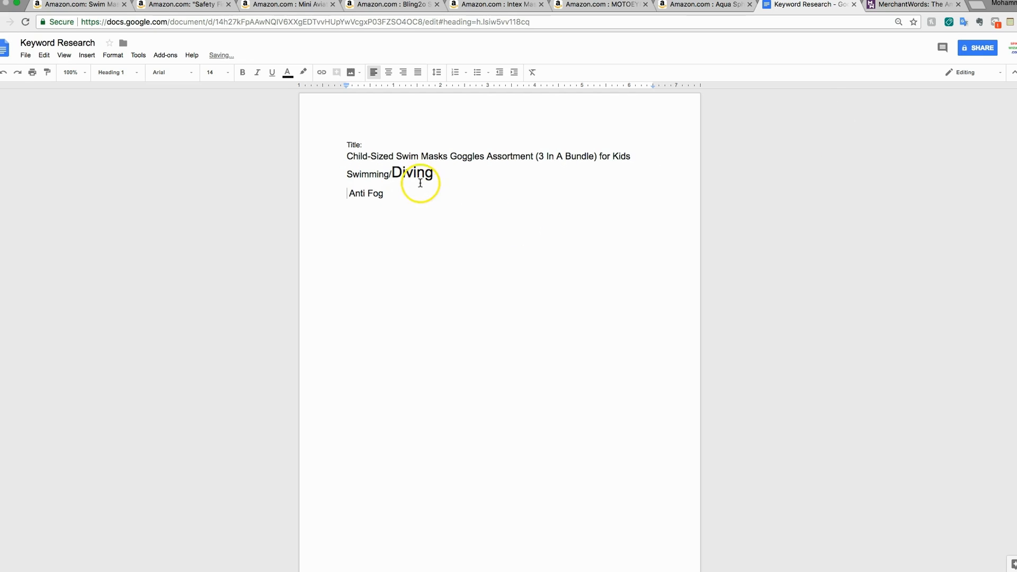
- Match the formatting of "Diving" to "Swimming" and bring "Anti Fog" back onto the same line
{"action": "double_click", "coordinate": [380, 174]}
{"action": "left_click", "coordinate": [48, 72]}
{"action": "left_click", "coordinate": [422, 171]}
{"action": "left_click", "coordinate": [351, 186]}
{"action": "key", "text": "BackSpace"}
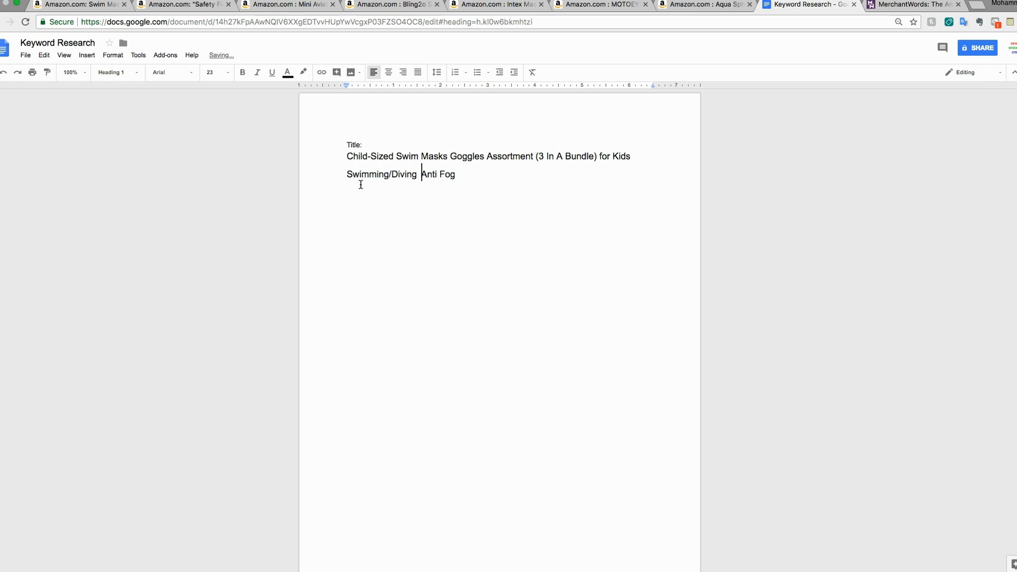
- Add "UV Protection" after "Anti Fog" in the Keyword Research title
{"action": "key", "text": "BackSpace"}
{"action": "key", "text": "BackSpace"}
{"action": "key", "text": "BackSpace"}
{"action": "type", "text": "U"}
- Copy "Set" from the Intex listing's title and insert it after "Bundle" inside the Keyword Research title's parentheses
{"action": "left_click", "coordinate": [498, 5]}
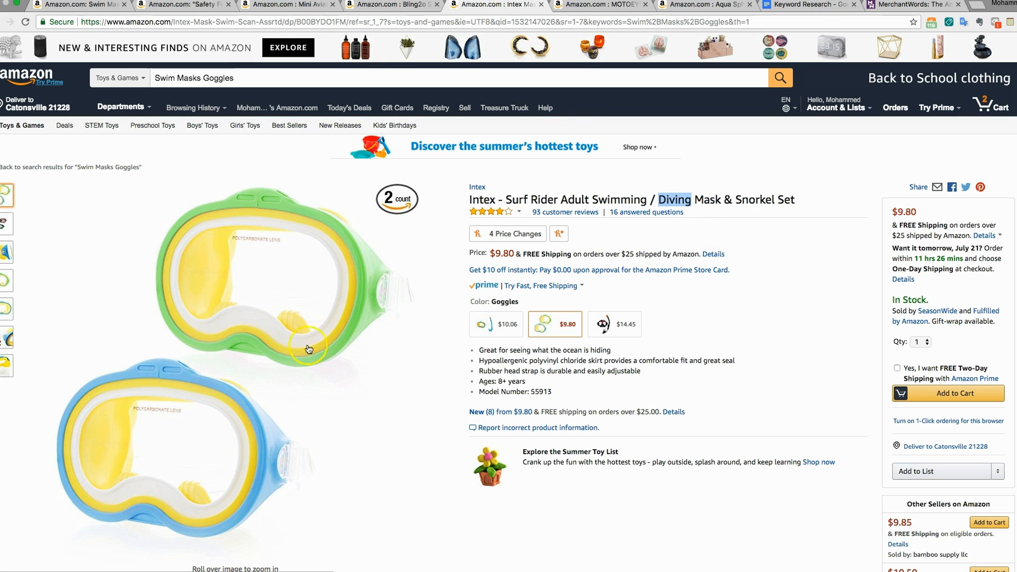
{"action": "left_click", "coordinate": [577, 6]}
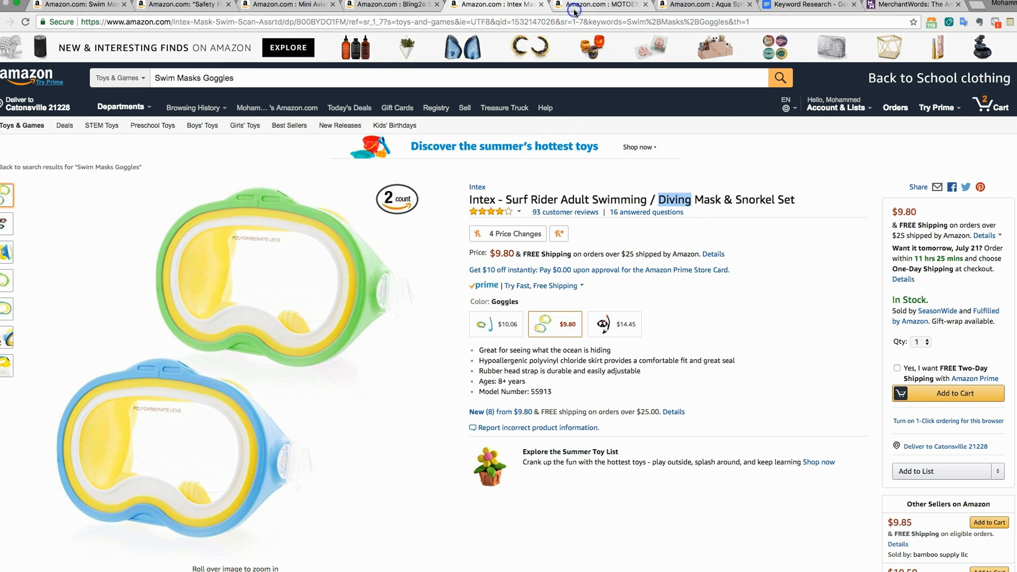
{"action": "left_click", "coordinate": [496, 6]}
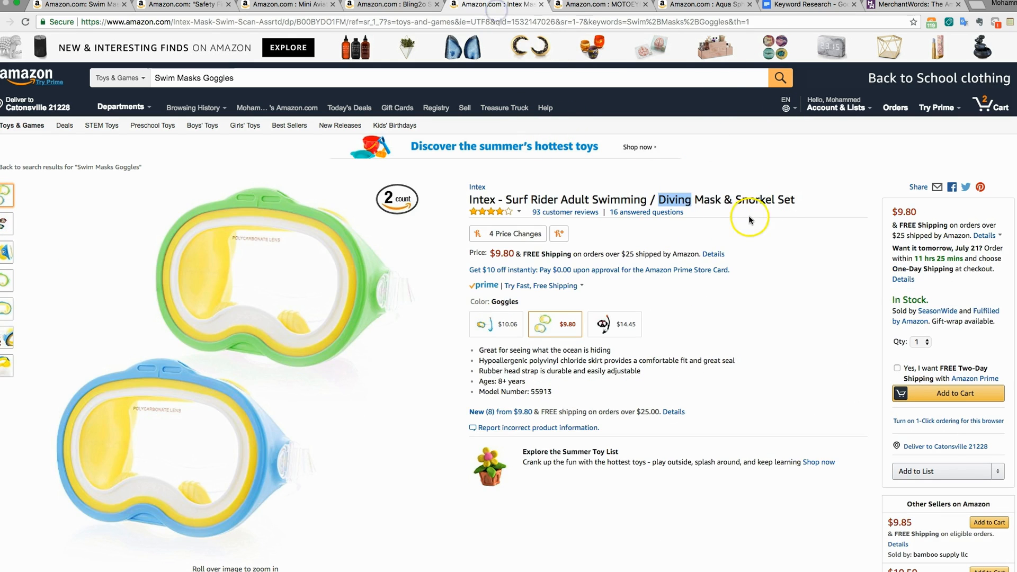
{"action": "double_click", "coordinate": [781, 202]}
{"action": "right_click", "coordinate": [779, 200]}
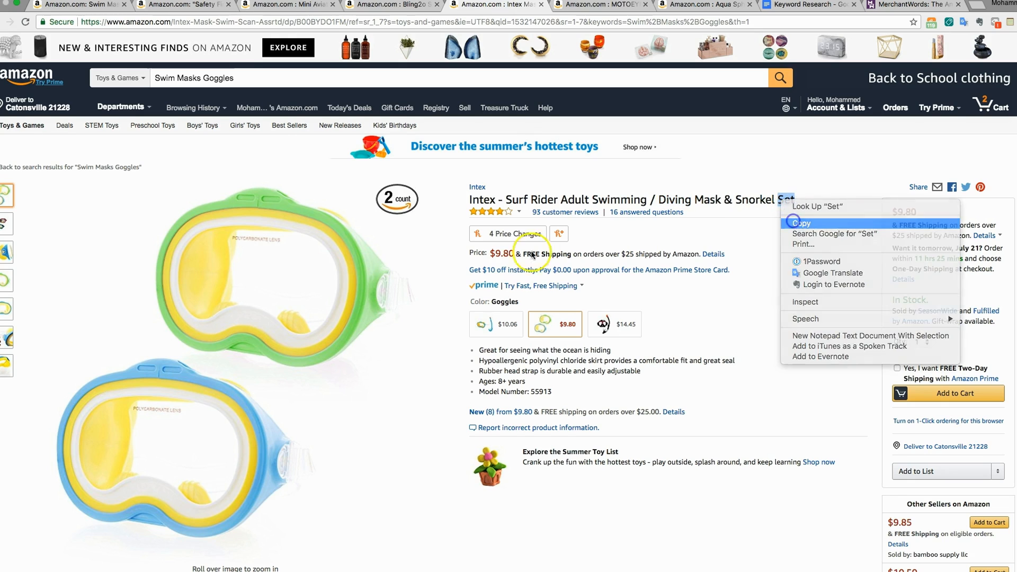
{"action": "left_click", "coordinate": [794, 222]}
{"action": "left_click", "coordinate": [802, 5]}
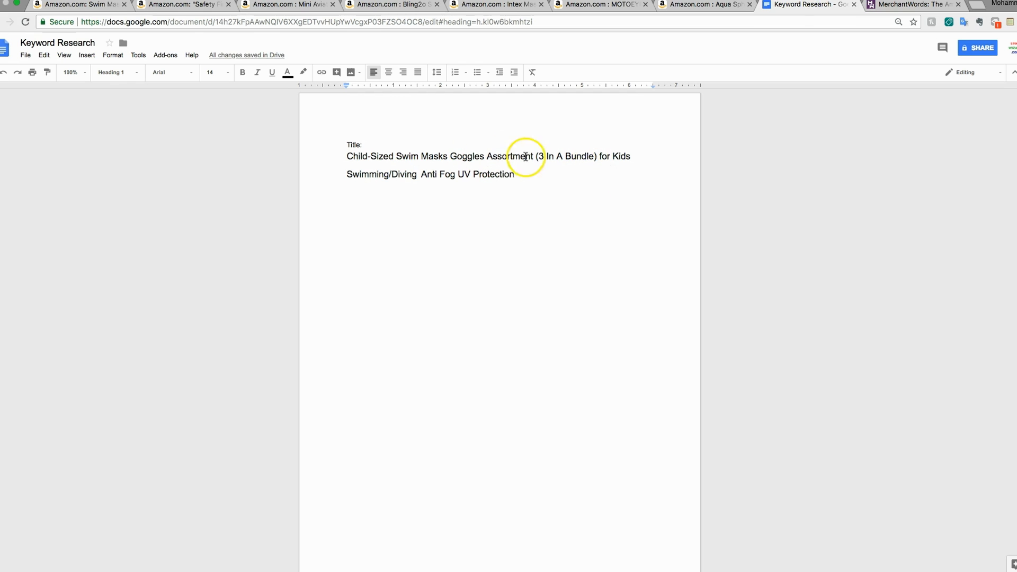
{"action": "left_click", "coordinate": [595, 156]}
{"action": "type", "text": "Set"}
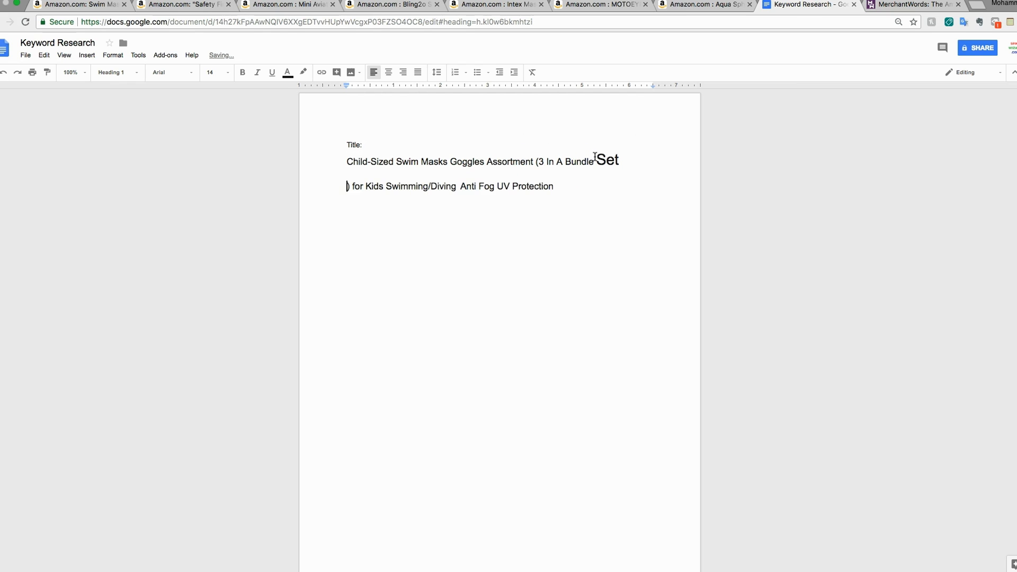
- Apply the formatting of "Child-Sized" to the whole product title, including the inserted "Set"
{"action": "double_click", "coordinate": [367, 162]}
{"action": "left_click", "coordinate": [47, 72]}
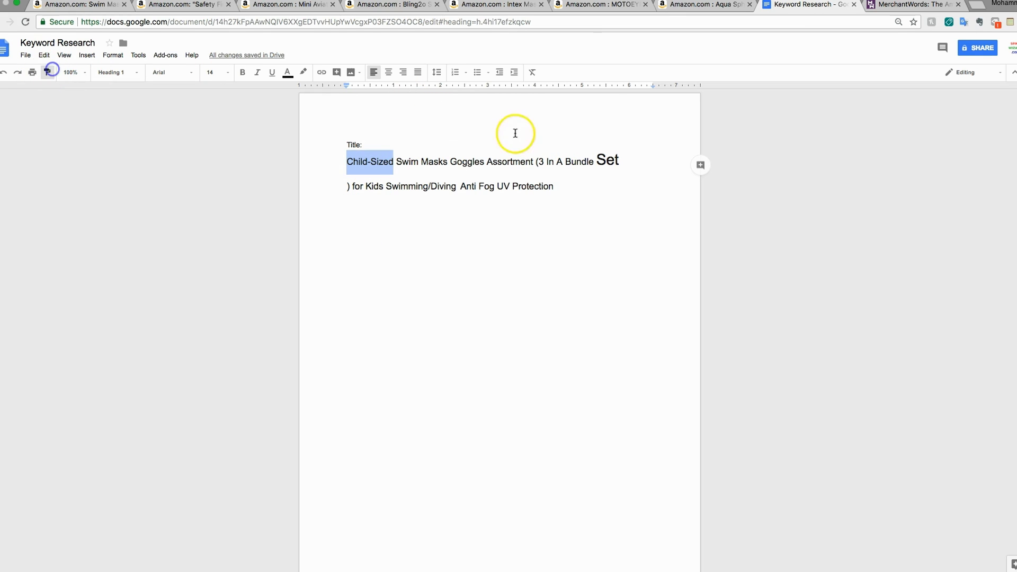
{"action": "left_click_drag", "start_coordinate": [565, 190], "coordinate": [342, 160]}
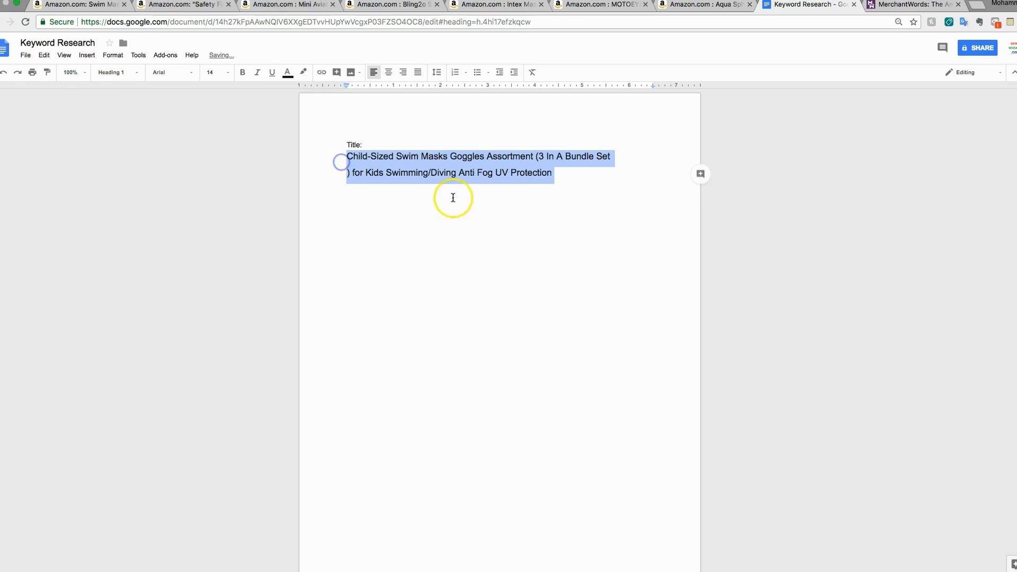
{"action": "left_click", "coordinate": [396, 159]}
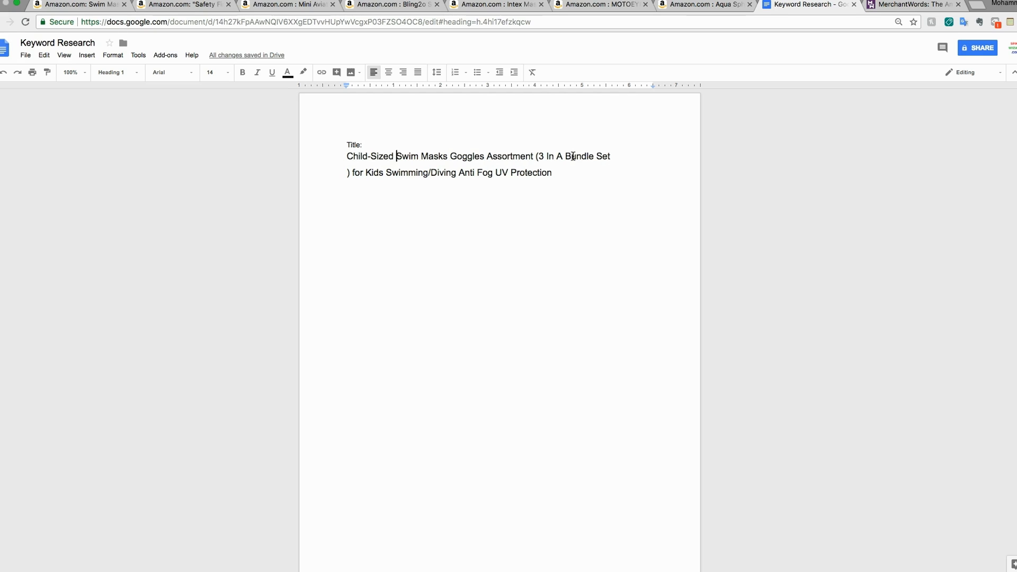
- Review the MOTOEYE and Aqua Sphere listing titles for further keywords to compare with the draft title
{"action": "left_click", "coordinate": [607, 6]}
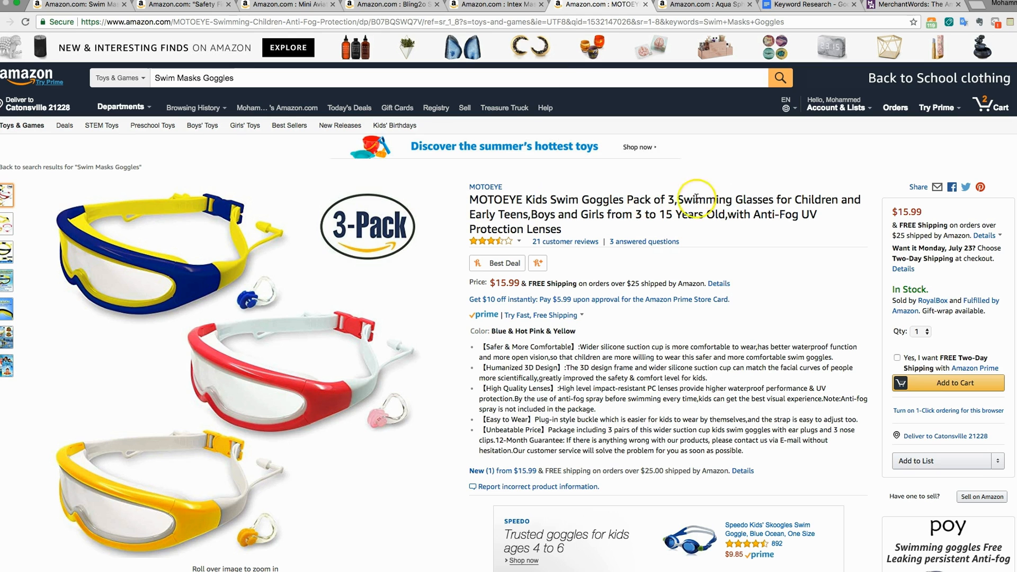
{"action": "left_click", "coordinate": [713, 10]}
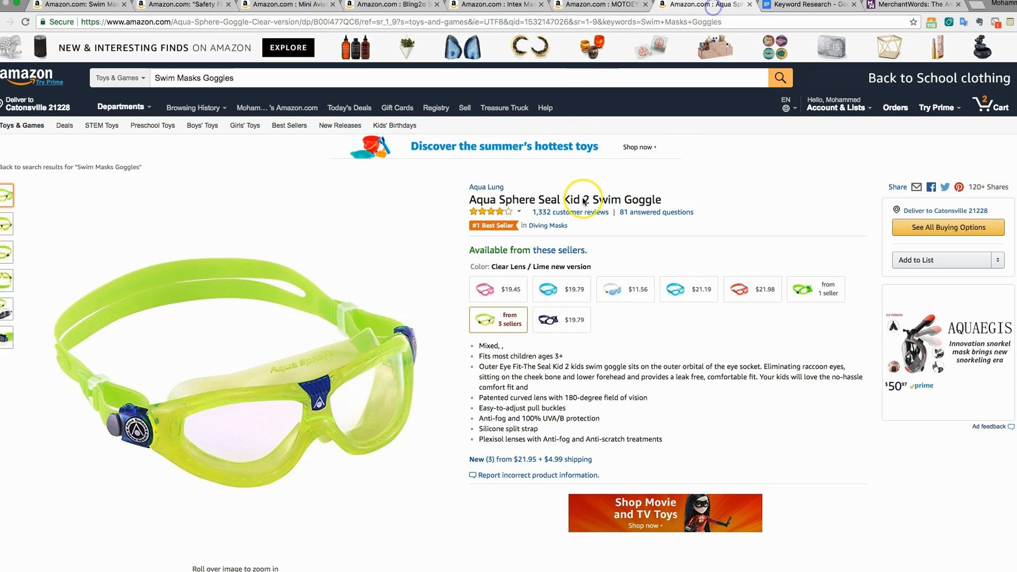
{"action": "left_click", "coordinate": [808, 8]}
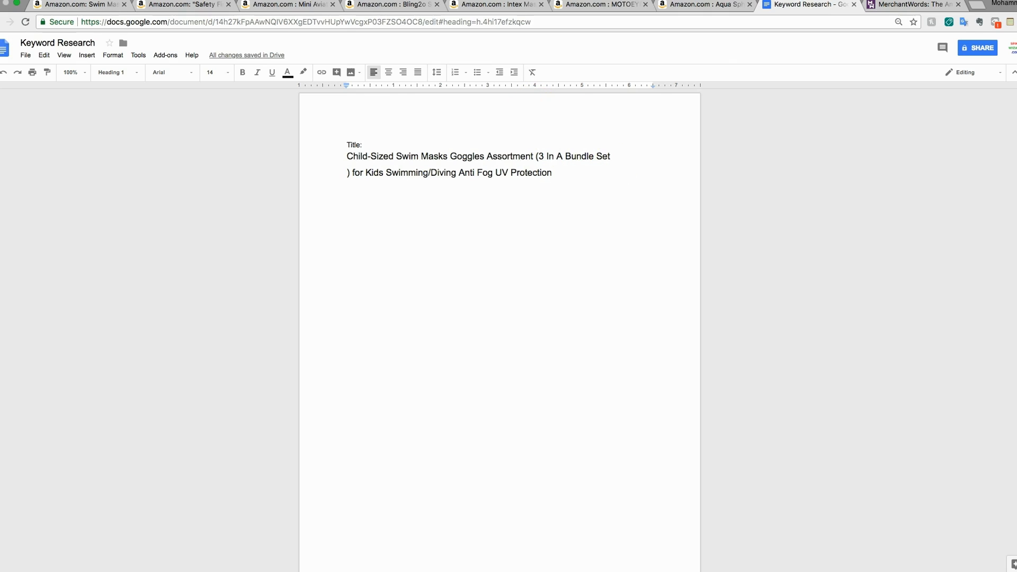
- Copy "Glasses" from the MOTOEYE listing's title and insert it after "Swimming/Diving" in the Keyword Research title
{"action": "left_click", "coordinate": [601, 5]}
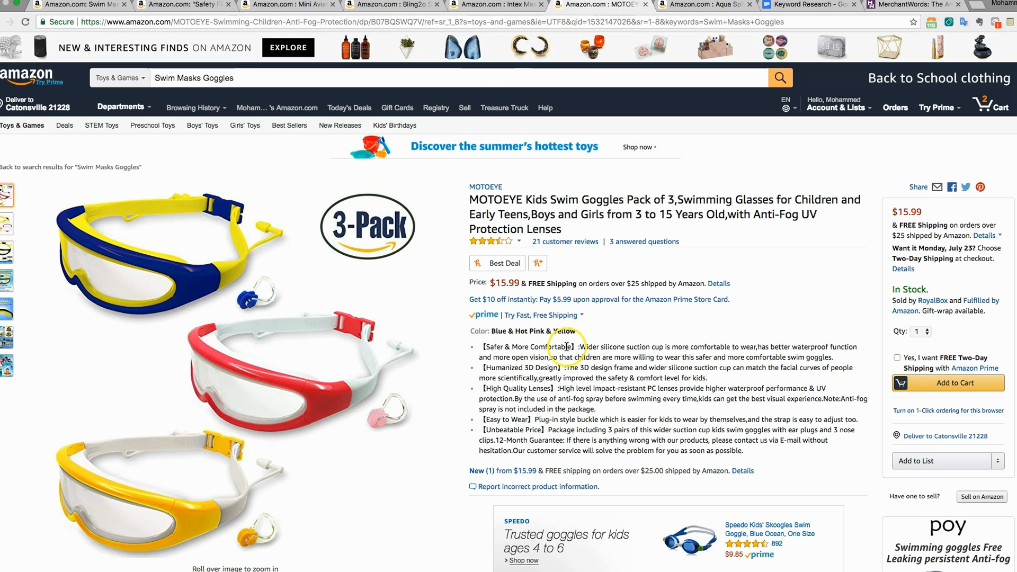
{"action": "right_click", "coordinate": [762, 200]}
{"action": "left_click", "coordinate": [741, 200]}
{"action": "double_click", "coordinate": [741, 199]}
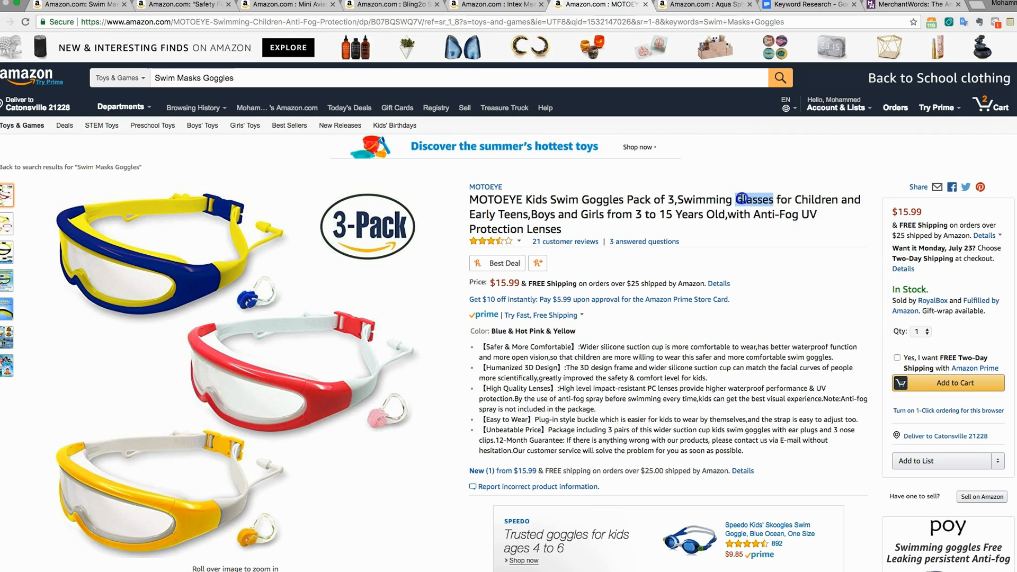
{"action": "right_click", "coordinate": [742, 199]}
{"action": "left_click", "coordinate": [767, 219]}
{"action": "left_click", "coordinate": [778, 6]}
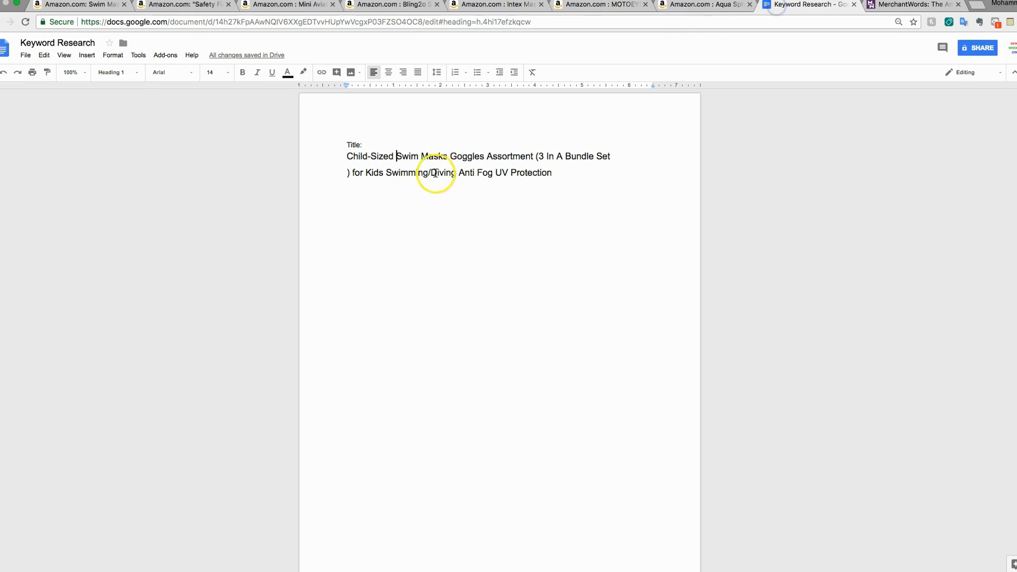
{"action": "left_click", "coordinate": [462, 172]}
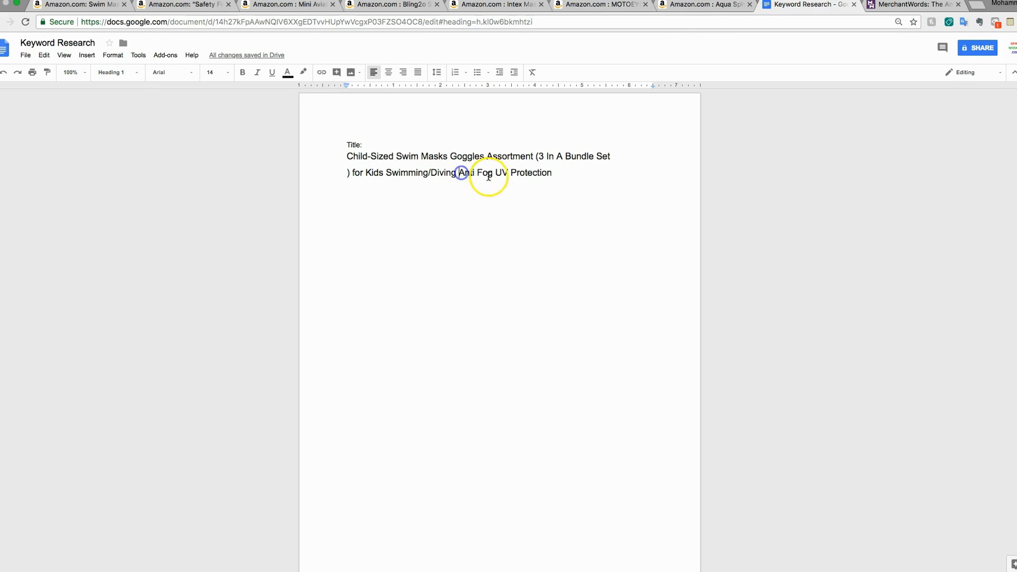
{"action": "key", "text": "super+v"}
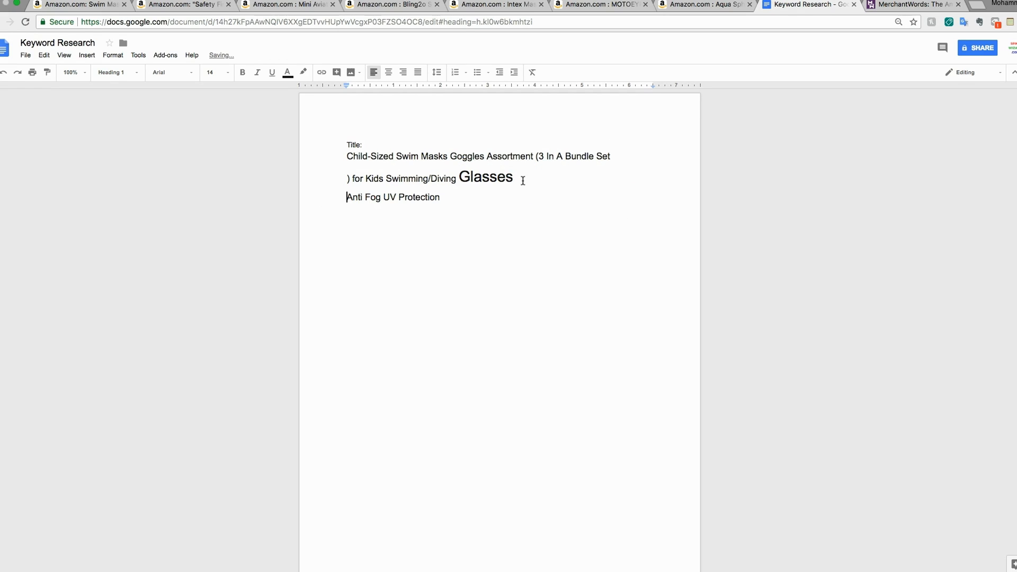
- Apply the formatting of "Child-Sized" to the whole title and remove the line break before "Anti Fog"
{"action": "double_click", "coordinate": [374, 158]}
{"action": "left_click", "coordinate": [47, 72]}
{"action": "left_click", "coordinate": [347, 151]}
{"action": "left_click", "coordinate": [348, 153], "text": "shift"}
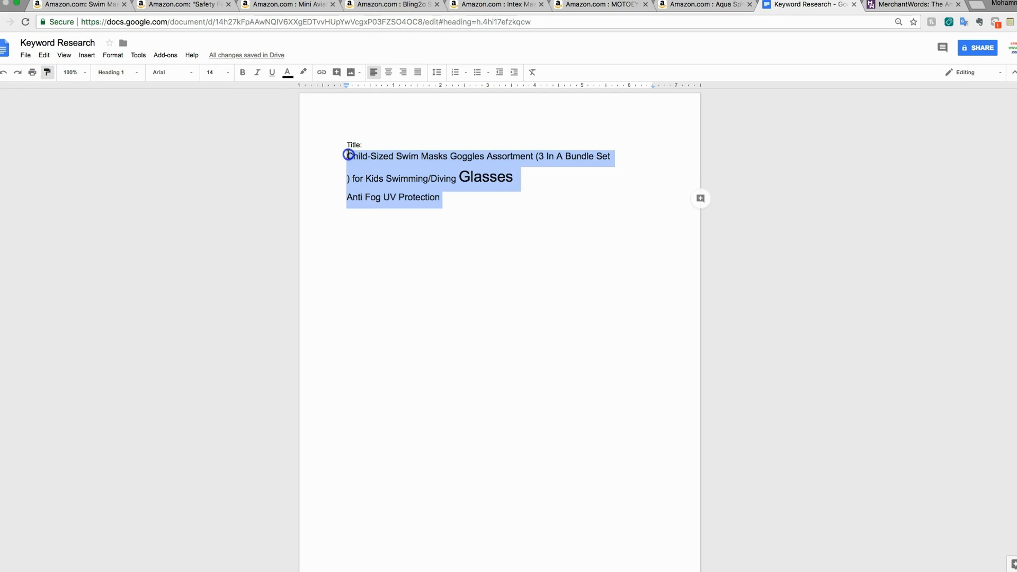
{"action": "left_click", "coordinate": [459, 194]}
{"action": "left_click", "coordinate": [347, 189]}
{"action": "key", "text": "BackSpace"}
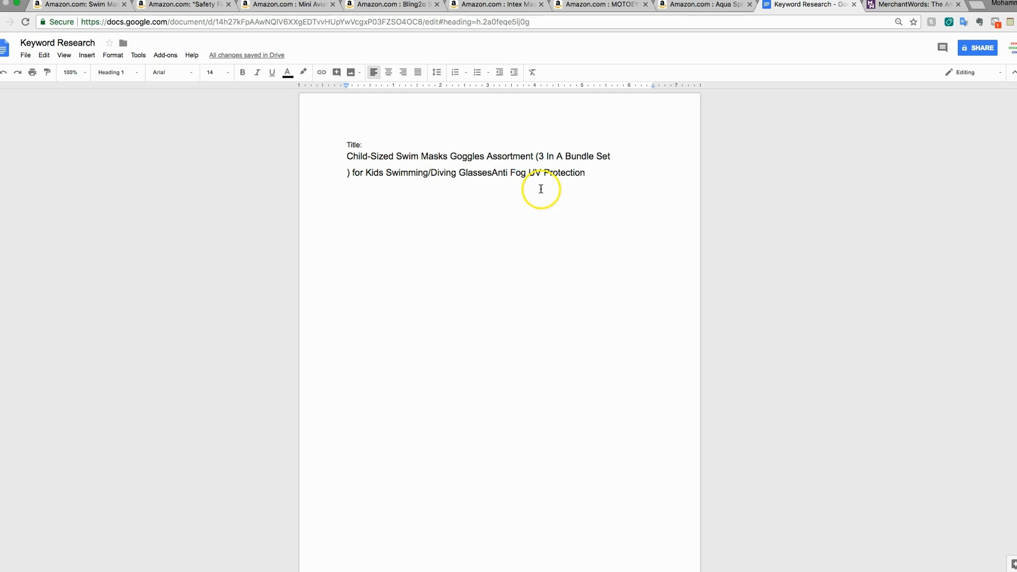
- Copy the word "Children" from the MOTOEYE listing's title
{"action": "left_click", "coordinate": [625, 6]}
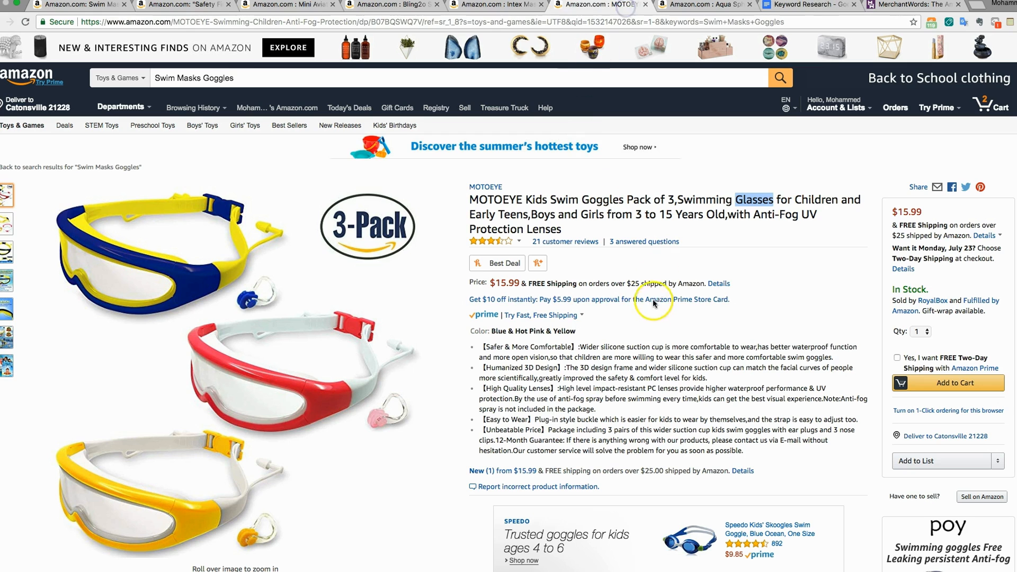
{"action": "double_click", "coordinate": [810, 199]}
{"action": "right_click", "coordinate": [811, 200]}
{"action": "left_click", "coordinate": [837, 223]}
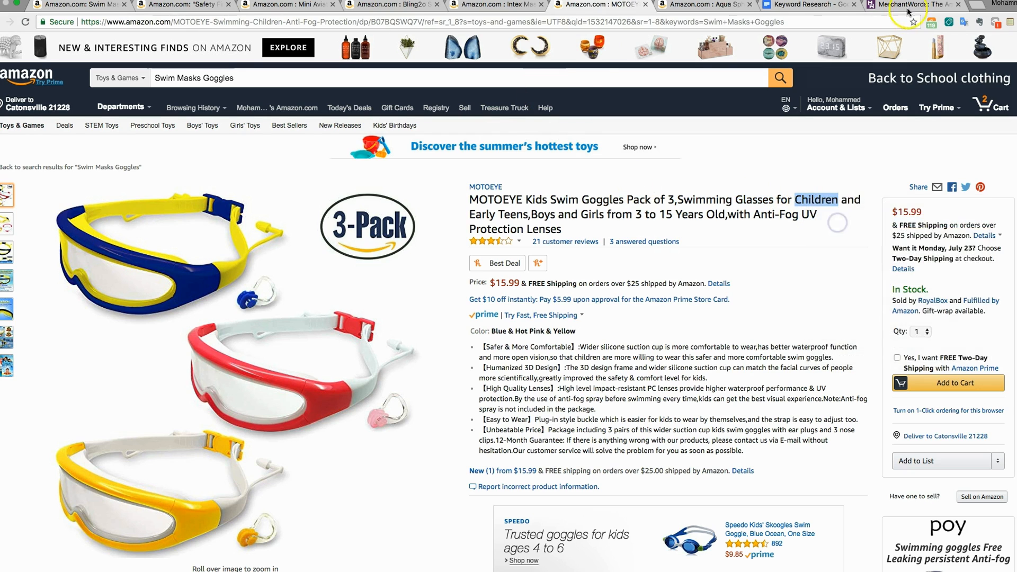
- Insert ", Children" after "Kids" in the Keyword Research title and remove the line break that follows it
{"action": "left_click", "coordinate": [824, 5]}
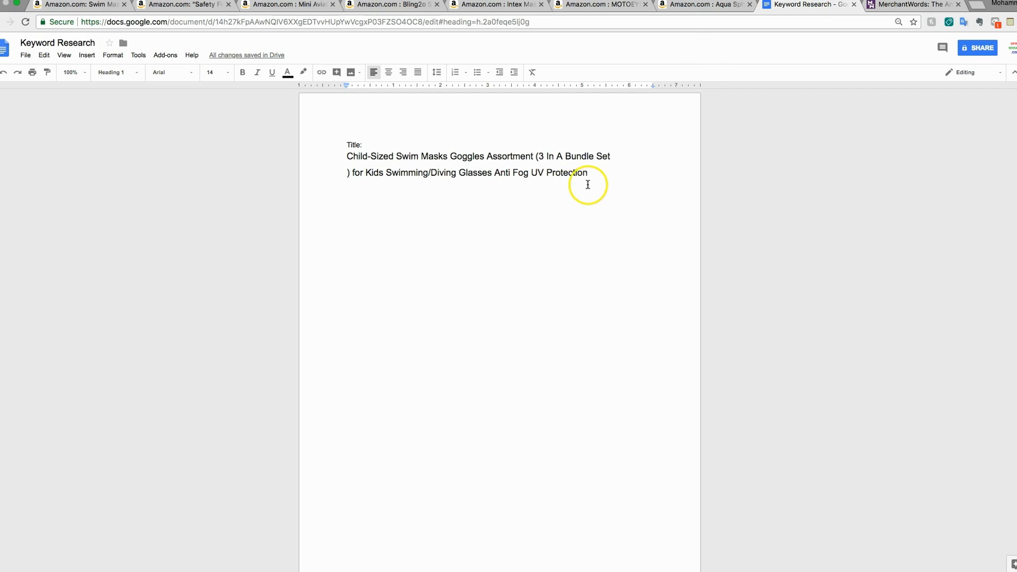
{"action": "left_click", "coordinate": [384, 173]}
{"action": "type", "text": ","}
{"action": "key", "text": "super+v"}
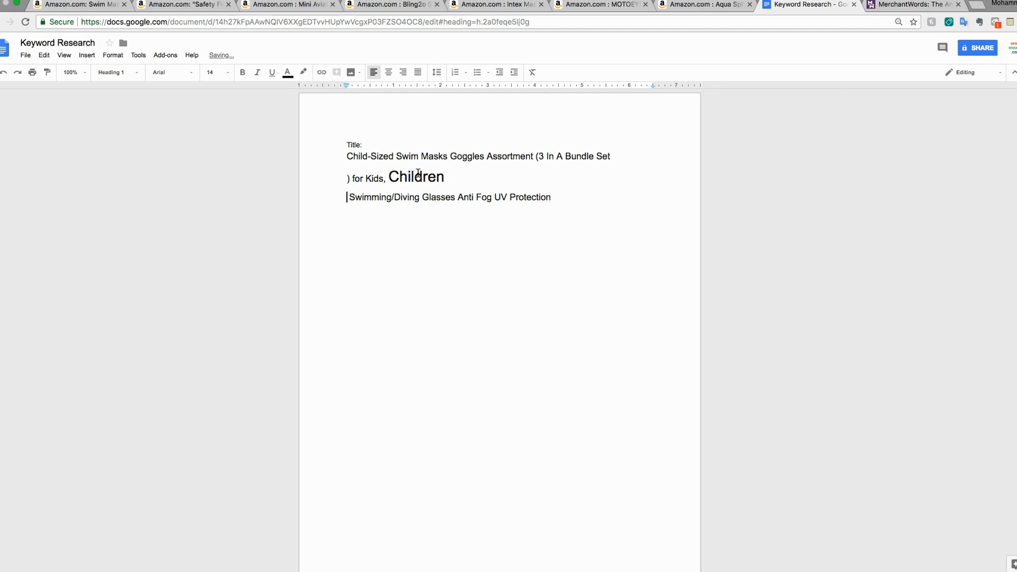
{"action": "key", "text": "BackSpace"}
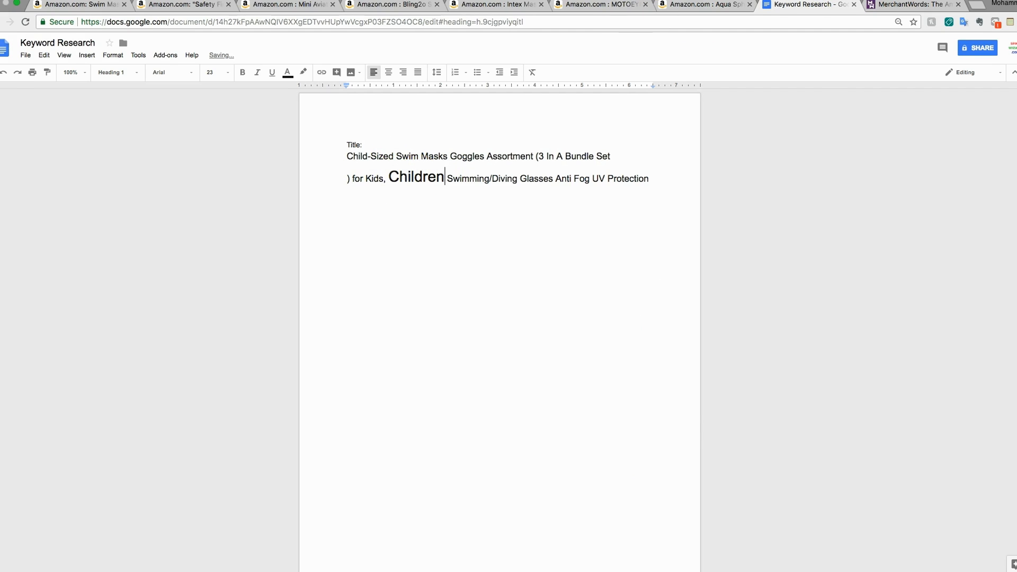
- Copy "Lenses" from the MOTOEYE listing's title and append it after "UV Protection" in the Keyword Research title
{"action": "left_click", "coordinate": [599, 5]}
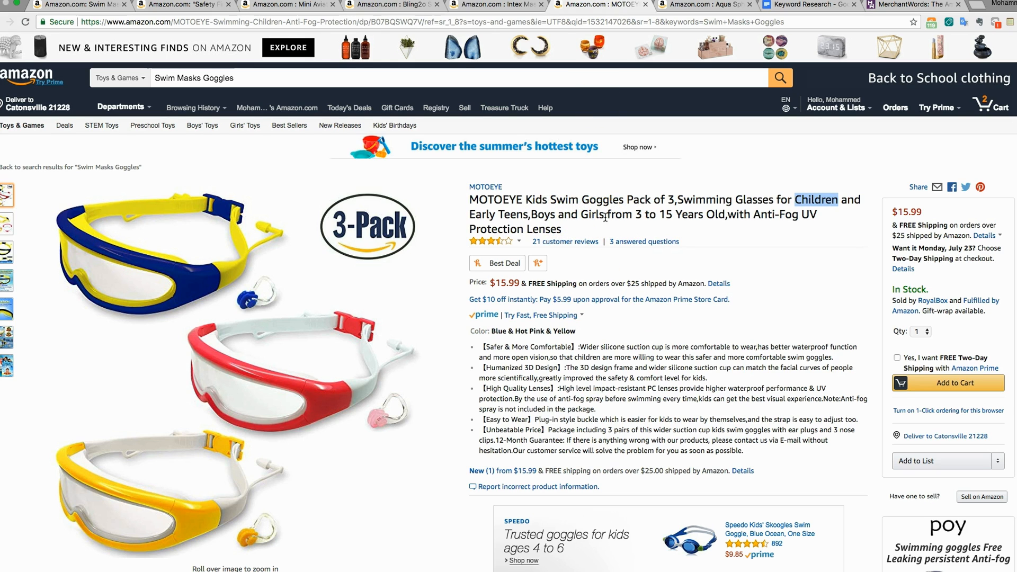
{"action": "double_click", "coordinate": [543, 229]}
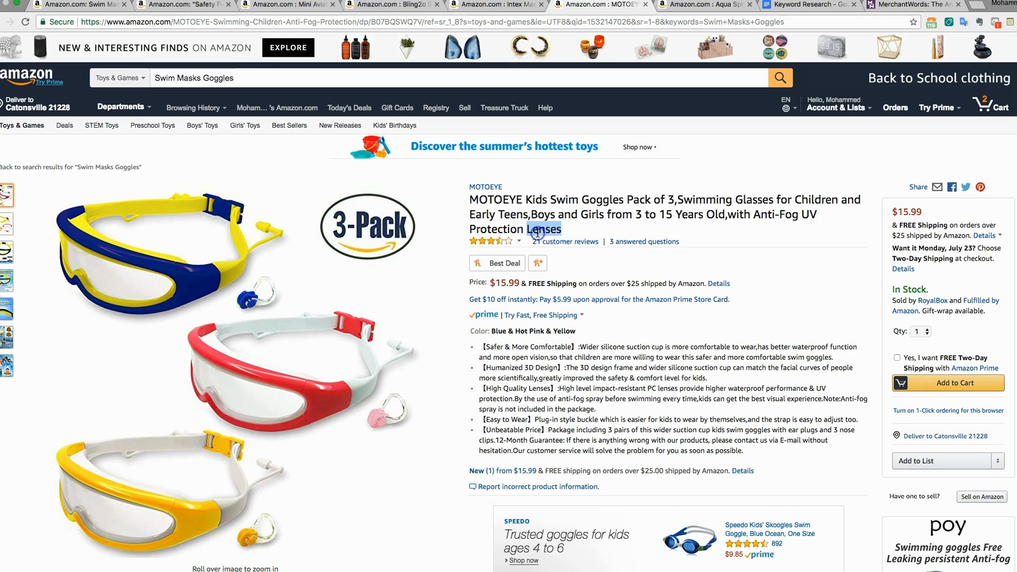
{"action": "right_click", "coordinate": [540, 231]}
{"action": "left_click", "coordinate": [562, 255]}
{"action": "left_click", "coordinate": [811, 5]}
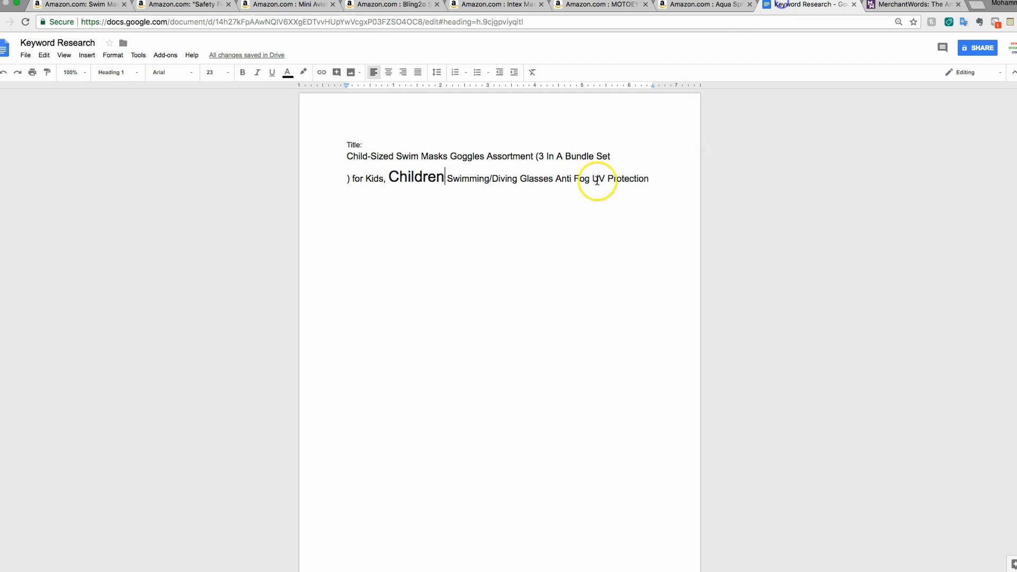
{"action": "left_click", "coordinate": [660, 178]}
{"action": "key", "text": "ctrl+v"}
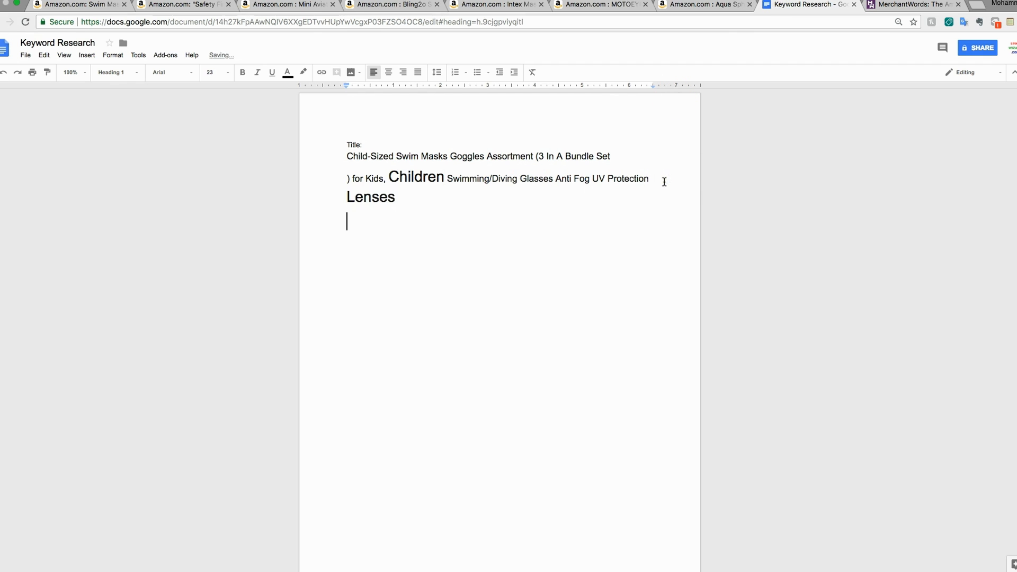
- Add ", Boys and Girls" after "Children" in the title
{"action": "left_click", "coordinate": [444, 180]}
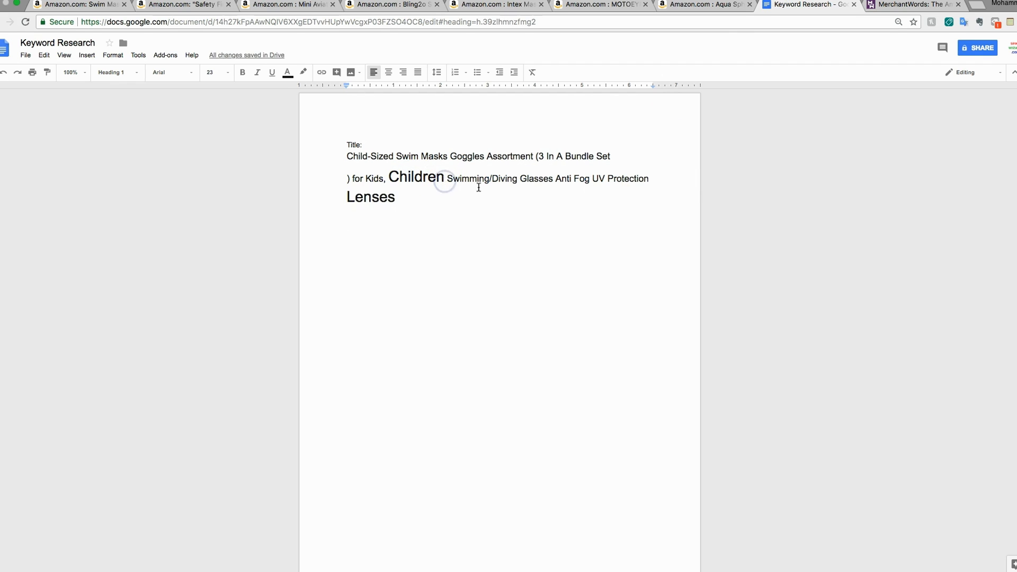
{"action": "type", "text": ", Boys"}
{"action": "key", "text": "BackSpace"}
{"action": "key", "text": "BackSpace"}
{"action": "key", "text": "BackSpace"}
{"action": "type", "text": "oys and "}
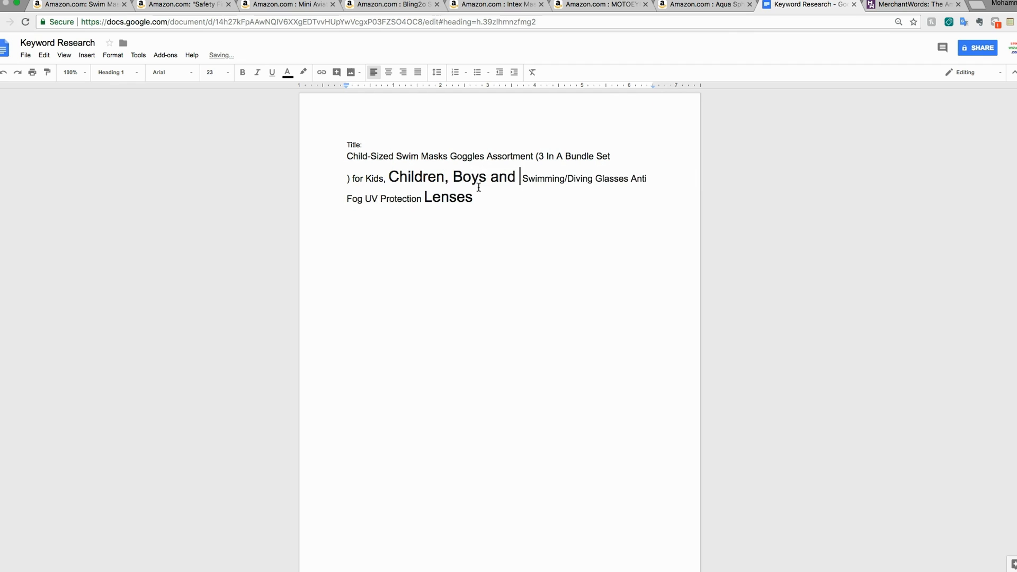
{"action": "type", "text": "Gir;"}
{"action": "key", "text": "BackSpace"}
{"action": "type", "text": "ls"}
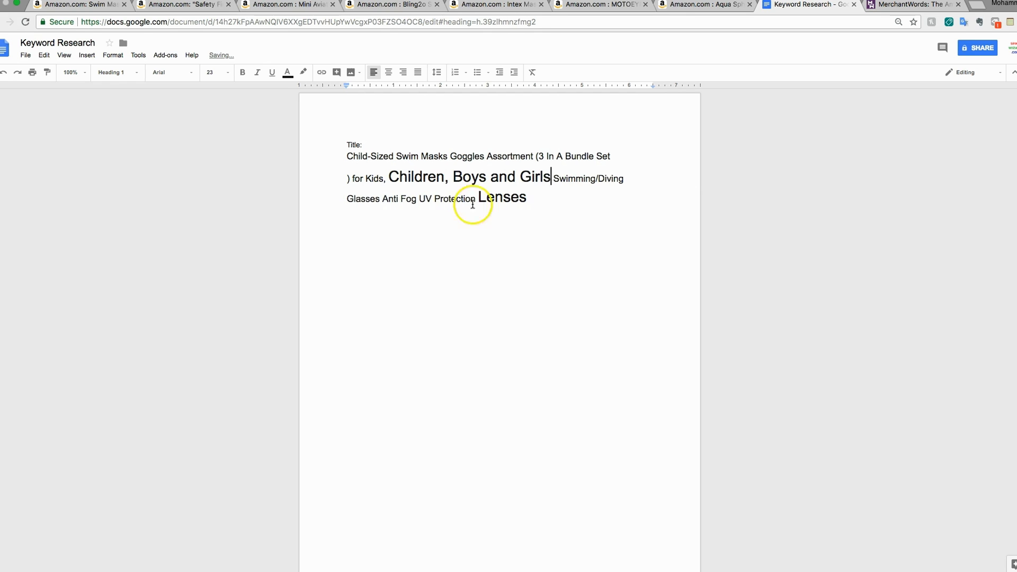
- Apply the formatting of "Glasses" to the whole title so all words match
{"action": "double_click", "coordinate": [363, 198]}
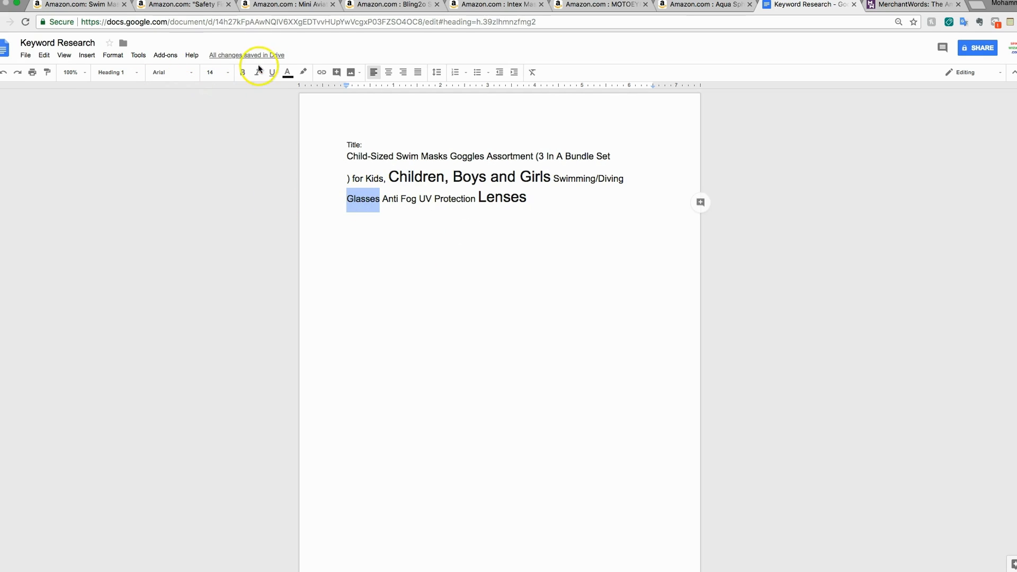
{"action": "left_click", "coordinate": [47, 72]}
{"action": "left_click", "coordinate": [531, 200]}
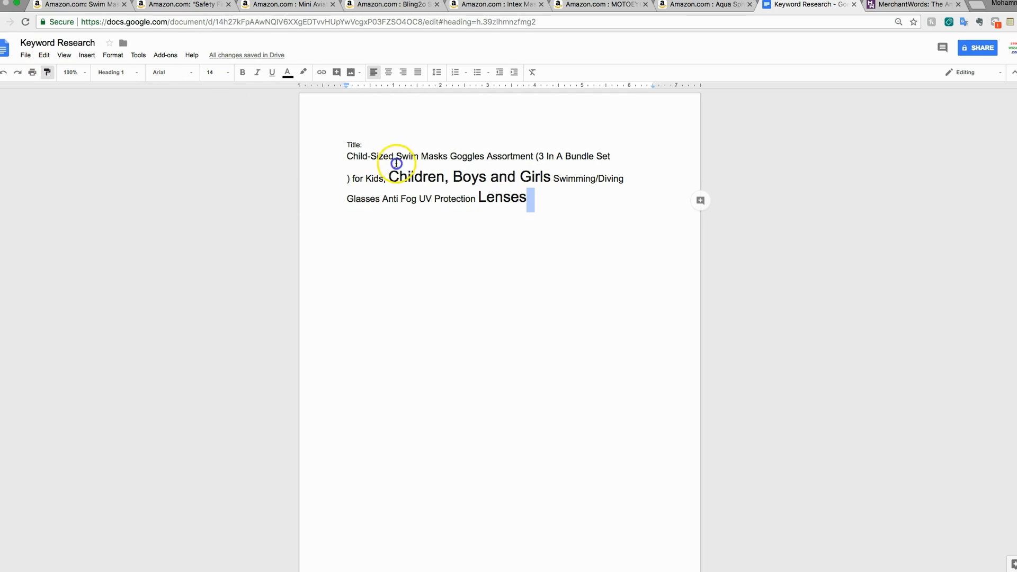
{"action": "left_click_drag", "start_coordinate": [396, 163], "coordinate": [333, 157]}
{"action": "left_click", "coordinate": [522, 215]}
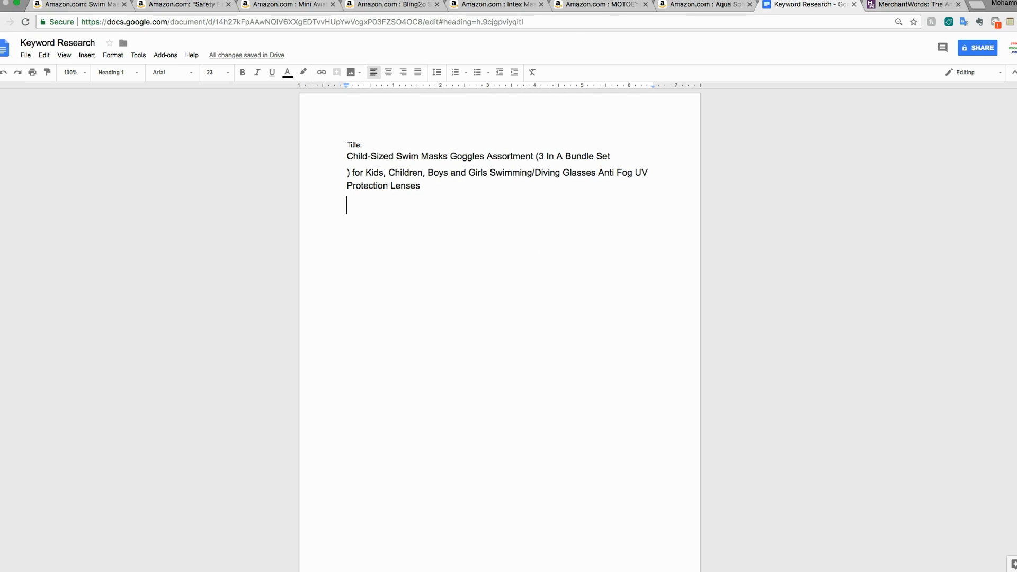
- Compare the MOTOEYE listing with the draft title, examining its "3 to 15" age range and its feature bullet points
{"action": "left_click", "coordinate": [603, 5]}
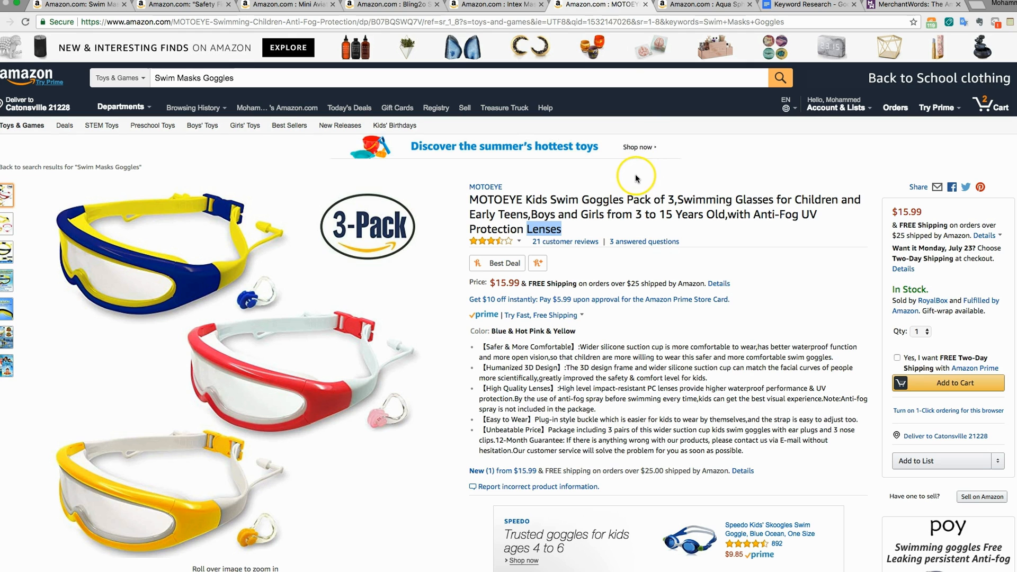
{"action": "left_click", "coordinate": [800, 6]}
{"action": "left_click", "coordinate": [436, 192]}
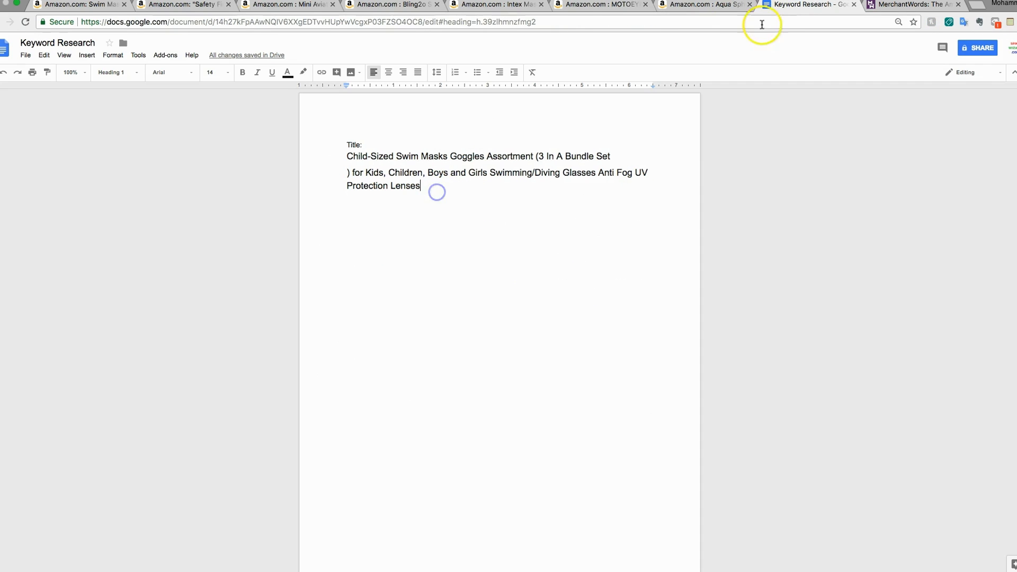
{"action": "left_click", "coordinate": [619, 7]}
{"action": "left_click", "coordinate": [694, 6]}
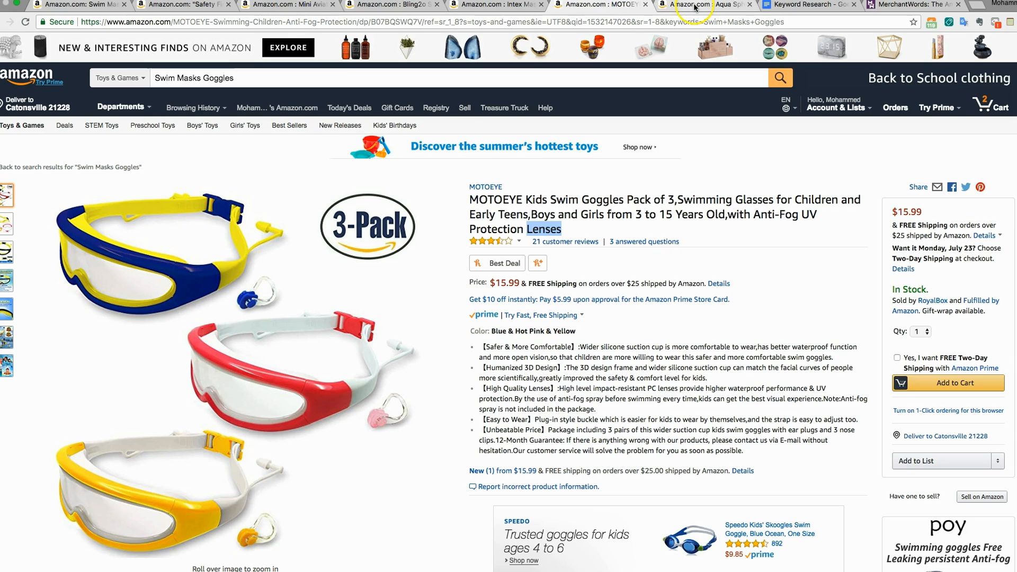
{"action": "left_click_drag", "start_coordinate": [636, 214], "coordinate": [677, 212]}
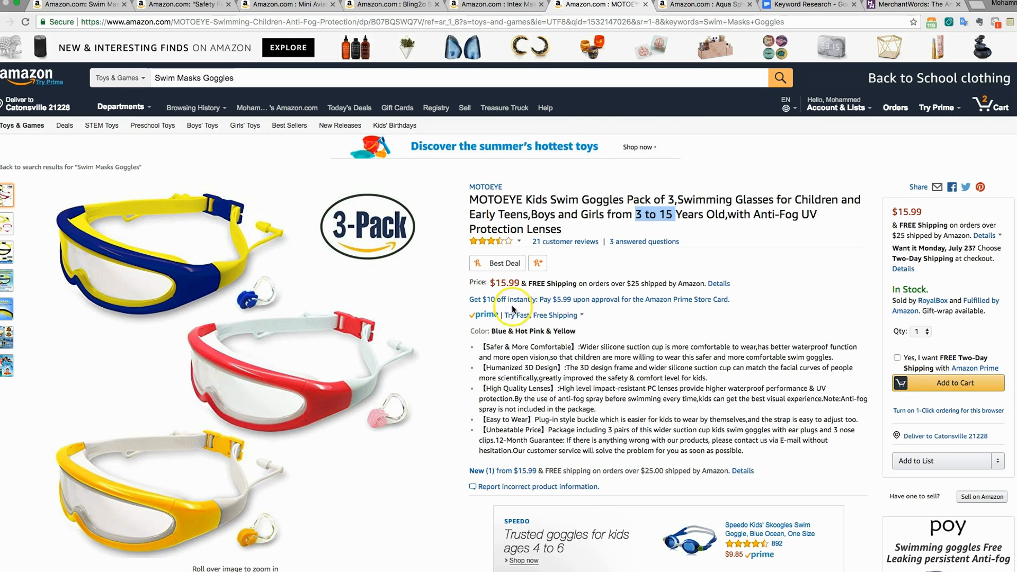
{"action": "scroll", "coordinate": [503, 318], "scroll_direction": "down", "scroll_amount": 1}
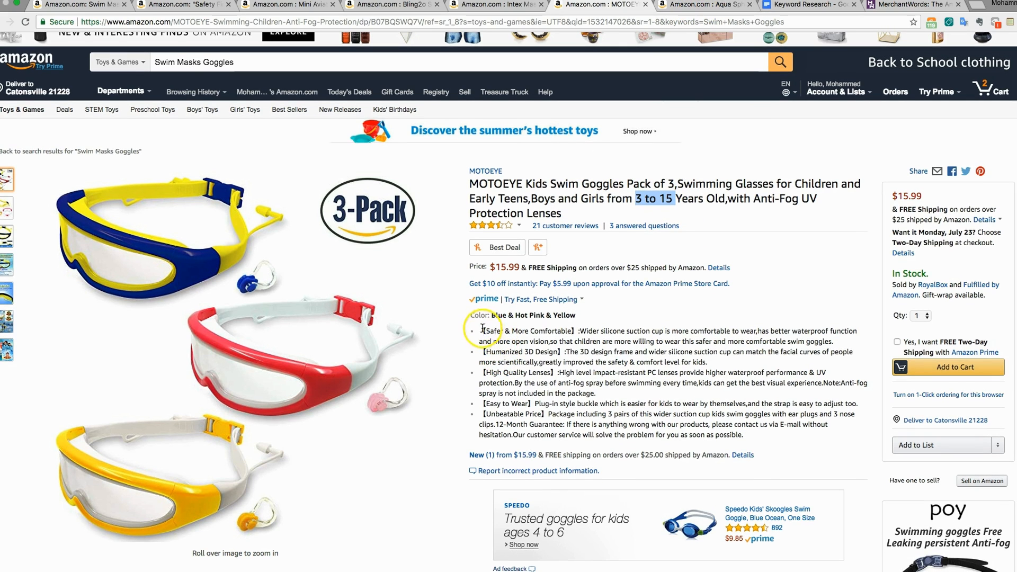
{"action": "left_click_drag", "start_coordinate": [481, 330], "coordinate": [755, 439]}
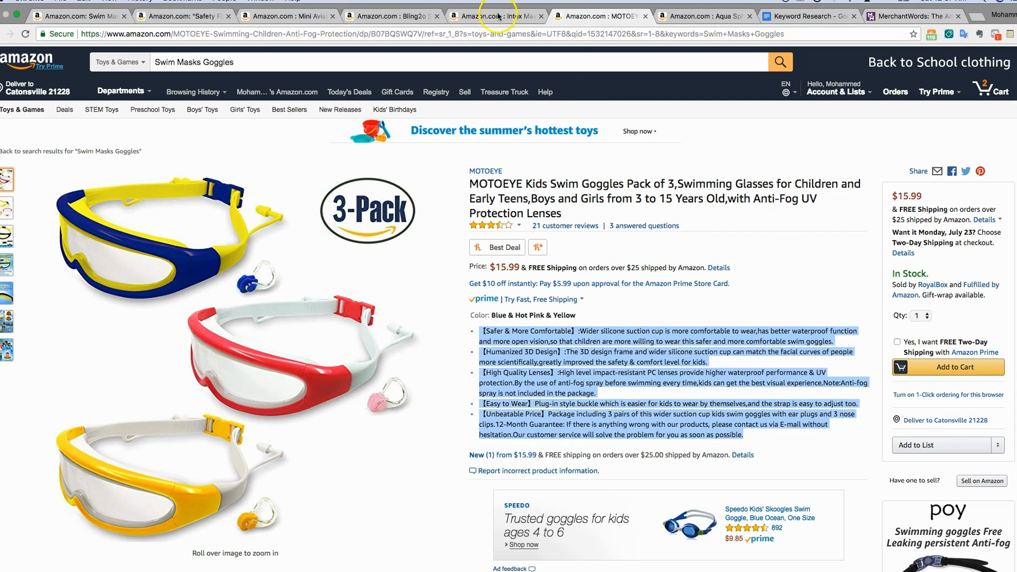
- Examine the bullet points of the Bling2o listing, then the Intex Mini Aviator and "Safety First" Splash-N-Swim listings
{"action": "left_click", "coordinate": [498, 16]}
{"action": "left_click", "coordinate": [392, 15]}
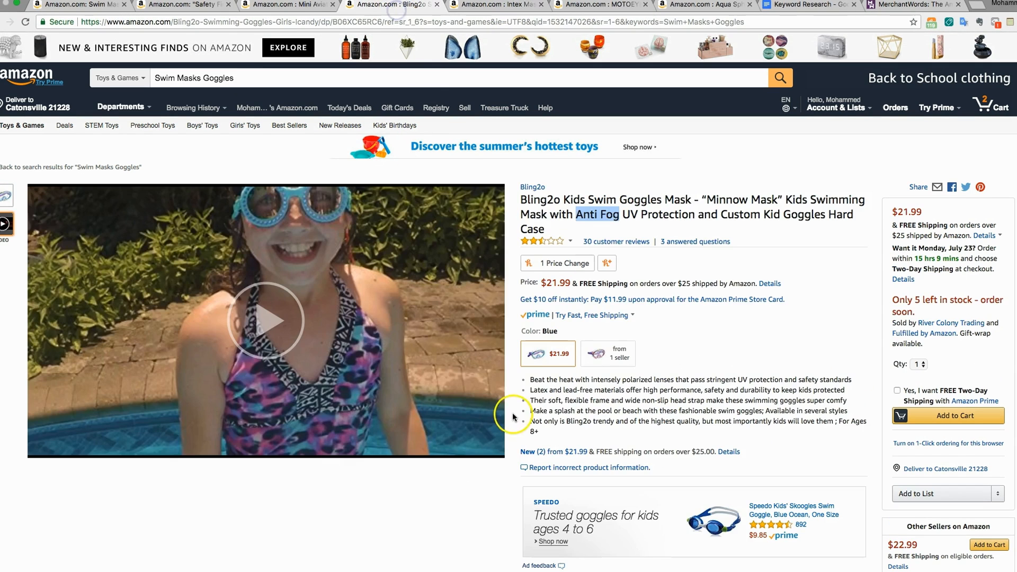
{"action": "left_click_drag", "start_coordinate": [530, 380], "coordinate": [554, 435]}
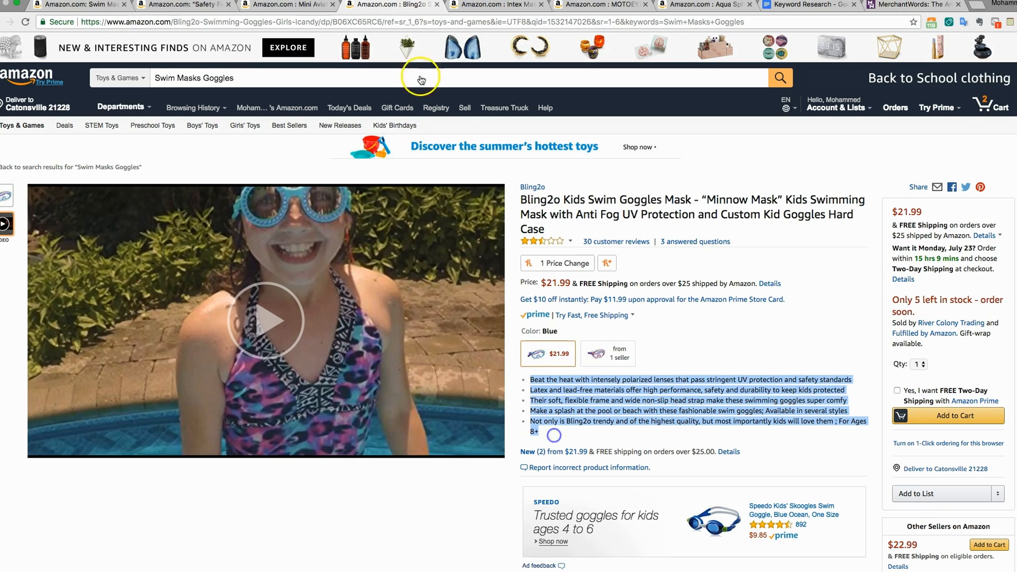
{"action": "left_click", "coordinate": [281, 6]}
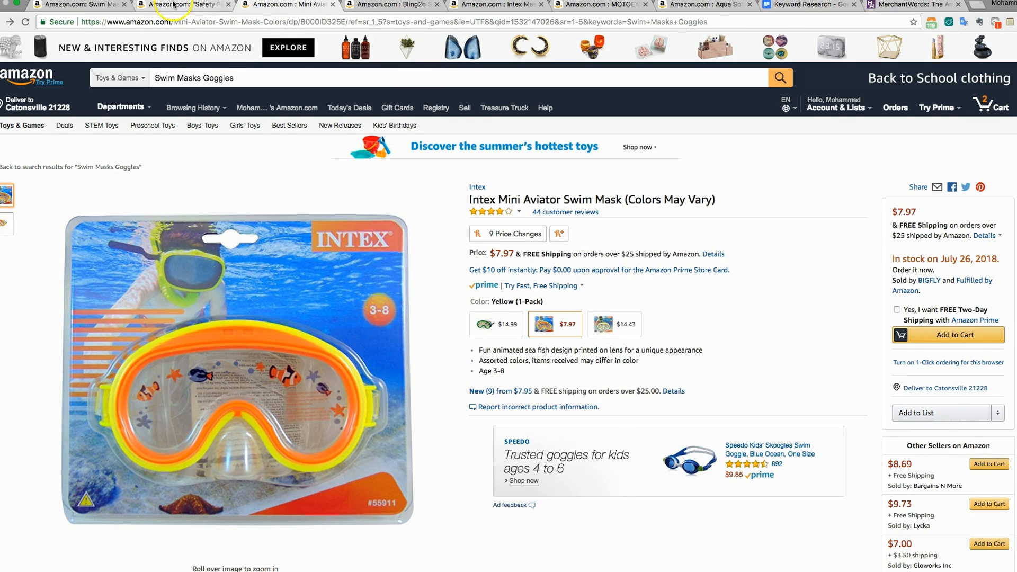
{"action": "left_click", "coordinate": [183, 7]}
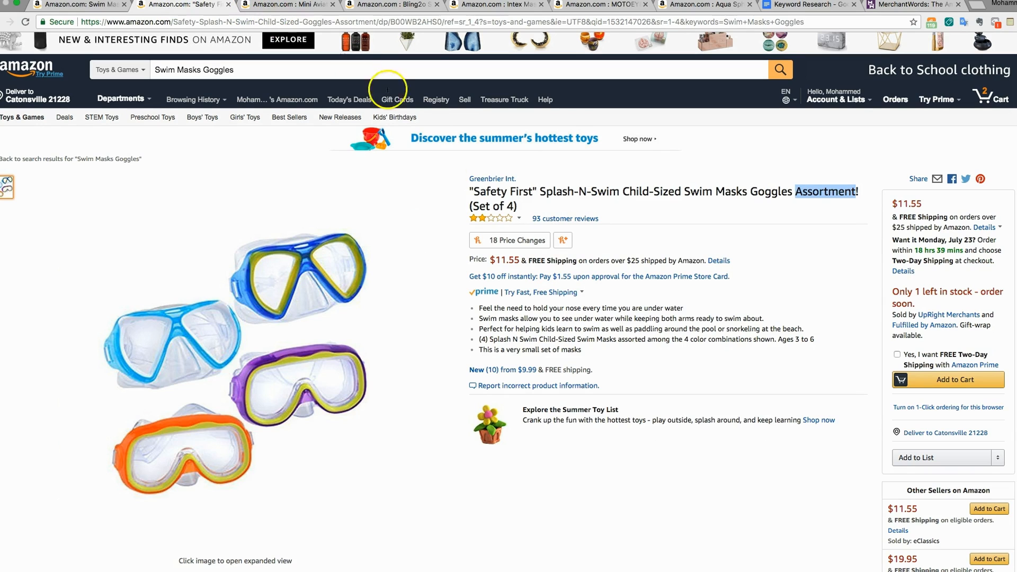
- Close the Intex Mini Aviator Swim Mask and Intex Surf Rider mask and snorkel listings
{"action": "left_click", "coordinate": [307, 16]}
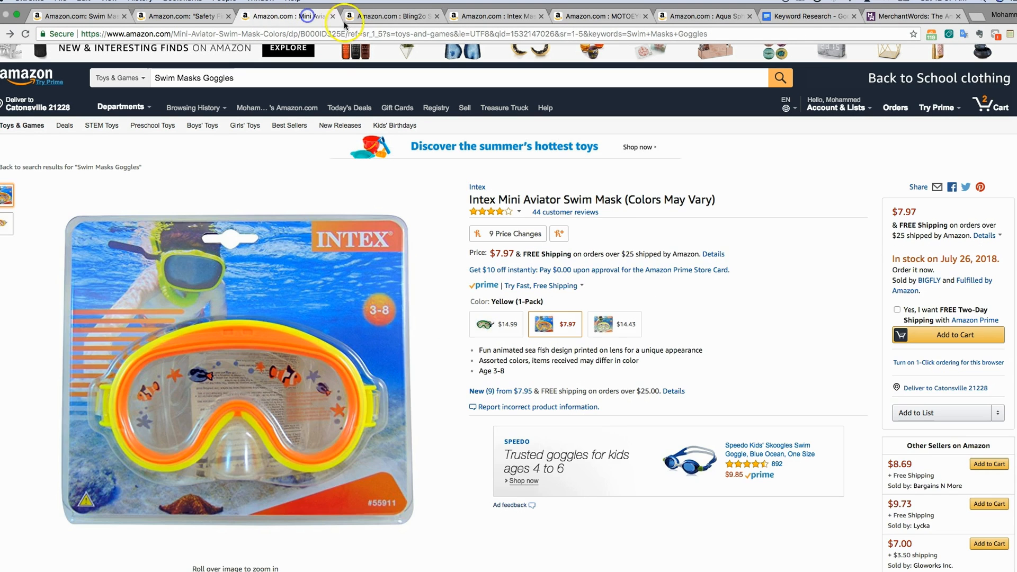
{"action": "left_click", "coordinate": [345, 20]}
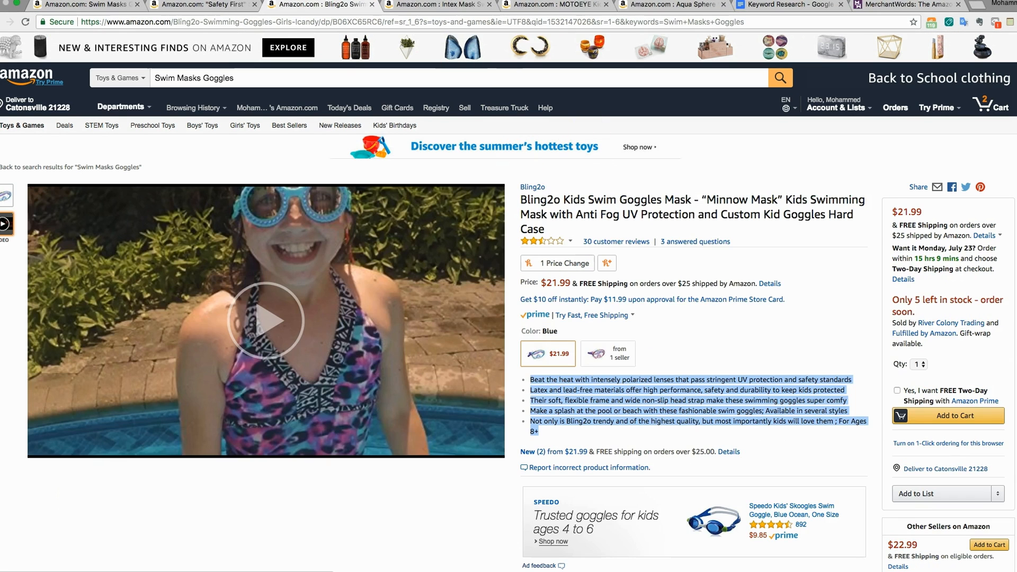
{"action": "left_click", "coordinate": [479, 20]}
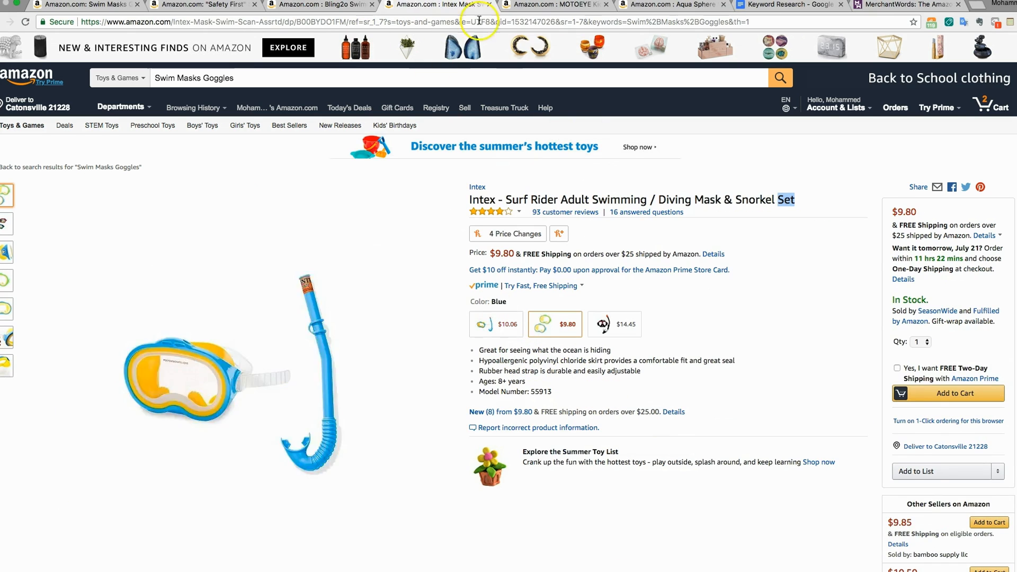
{"action": "left_click", "coordinate": [488, 4]}
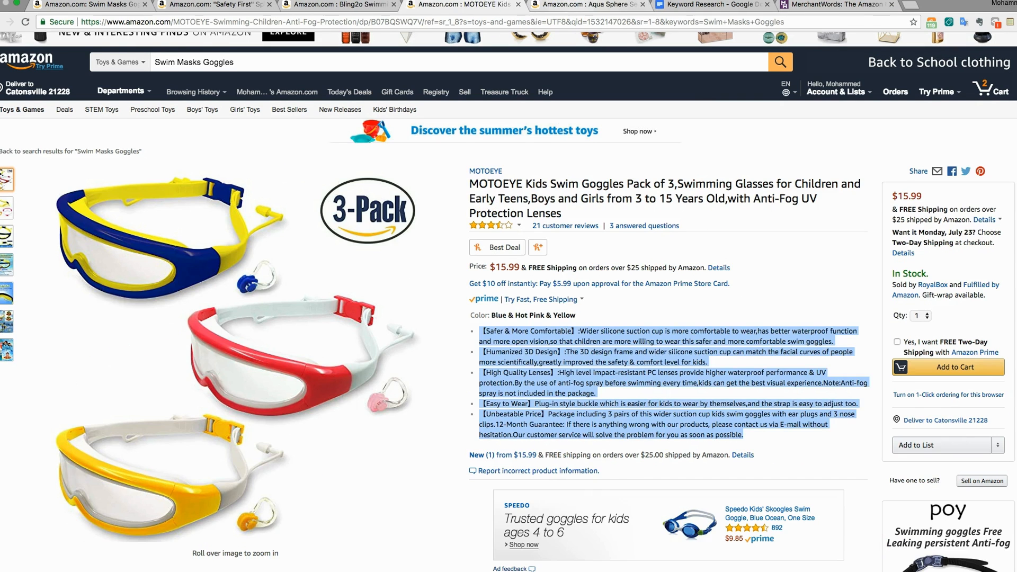
- Compare the MOTOEYE listing's customer ratings with the Aqua Sphere Seal Kid 2 listing's title and product images
{"action": "left_click", "coordinate": [564, 5]}
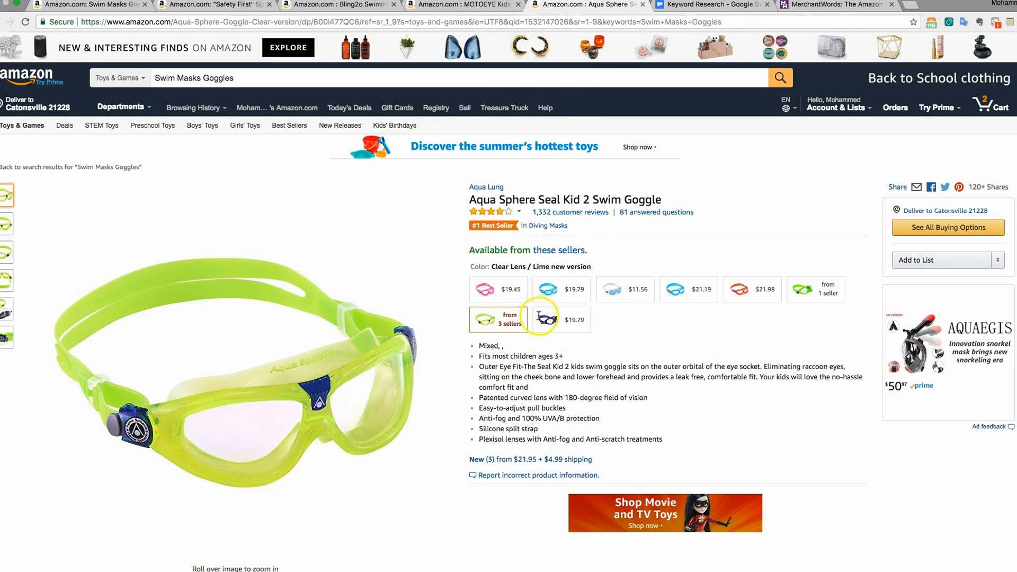
{"action": "left_click", "coordinate": [466, 5]}
{"action": "mouse_move", "coordinate": [493, 237]}
{"action": "scroll", "coordinate": [488, 231], "scroll_direction": "down", "scroll_amount": 2}
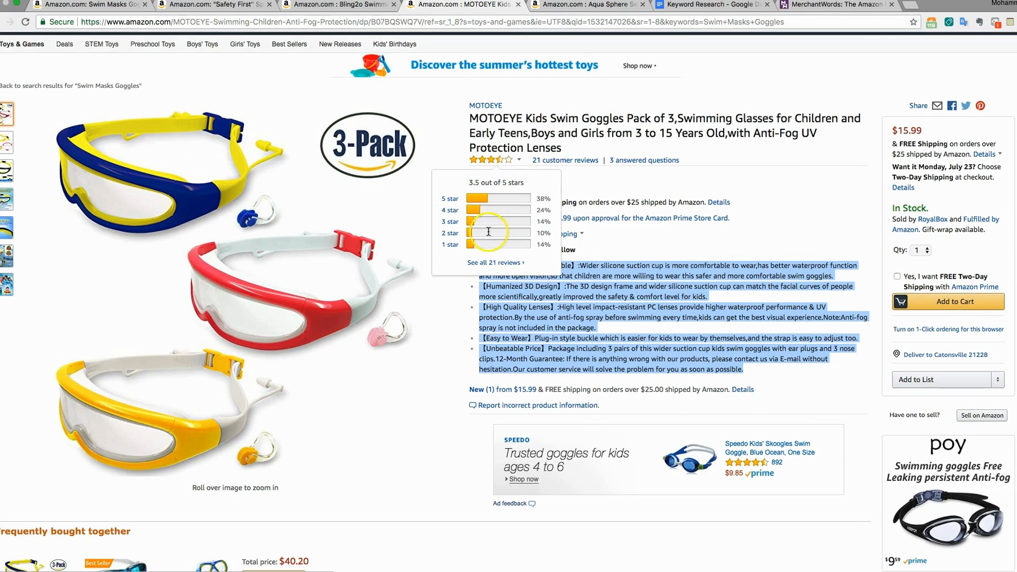
{"action": "scroll", "coordinate": [498, 223], "scroll_direction": "up", "scroll_amount": 1}
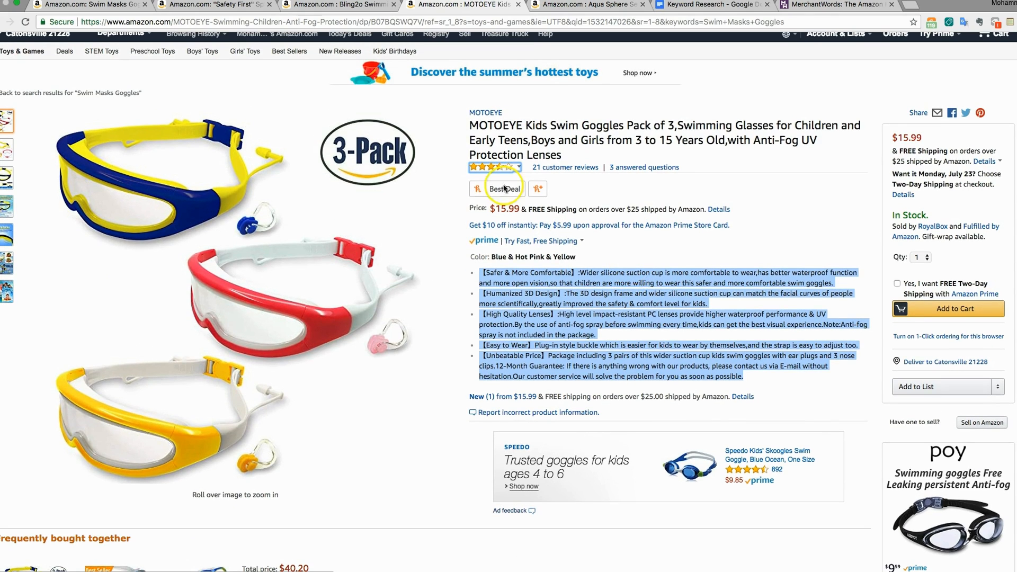
{"action": "left_click", "coordinate": [572, 5]}
{"action": "triple_click", "coordinate": [570, 194]}
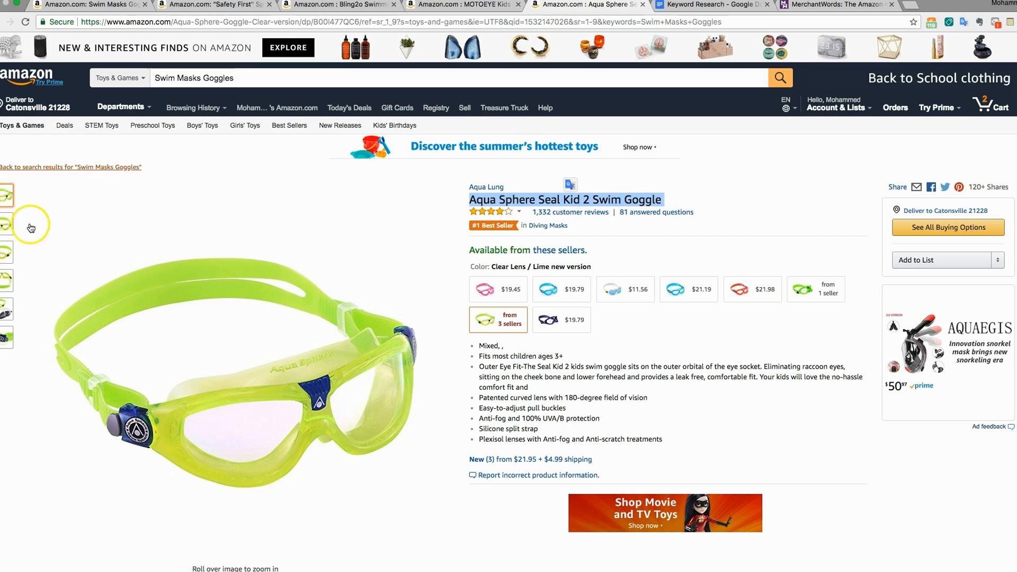
{"action": "left_click", "coordinate": [8, 243]}
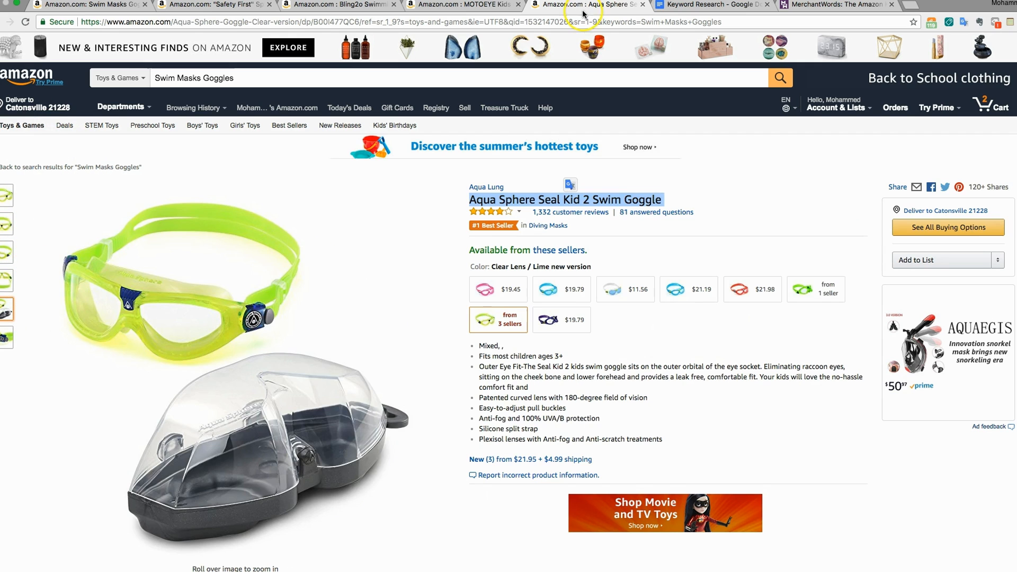
- Read through the complete bundle title in the Keyword Research document
{"action": "left_click", "coordinate": [677, 8]}
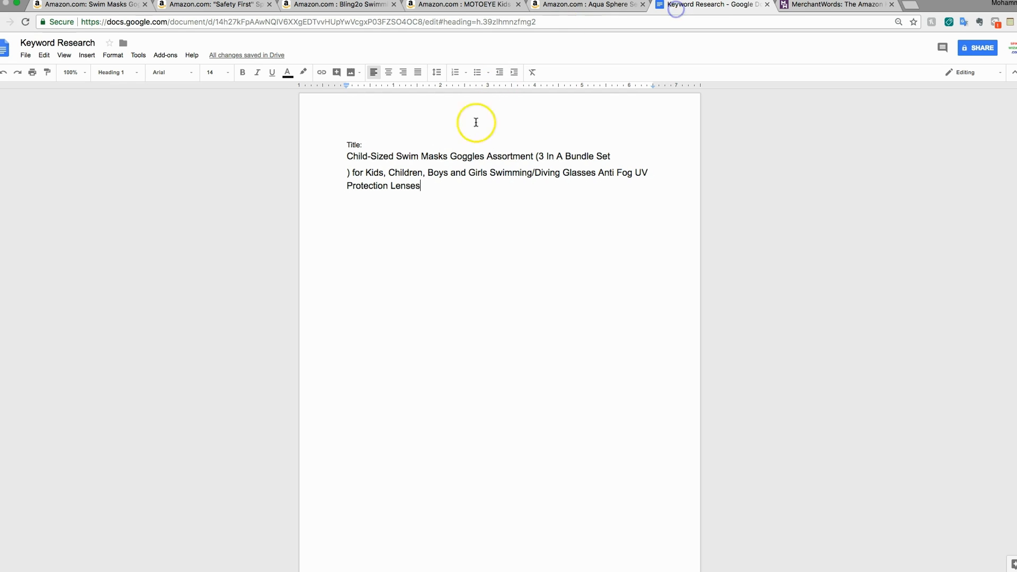
{"action": "left_click", "coordinate": [433, 191]}
{"action": "left_click_drag", "start_coordinate": [433, 191], "coordinate": [338, 159]}
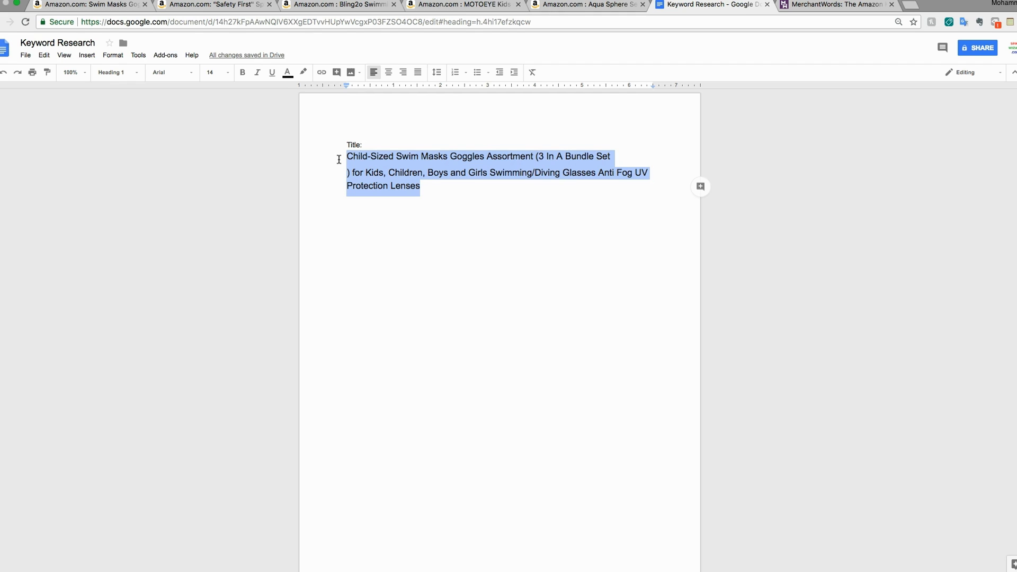
{"action": "left_click", "coordinate": [463, 185]}
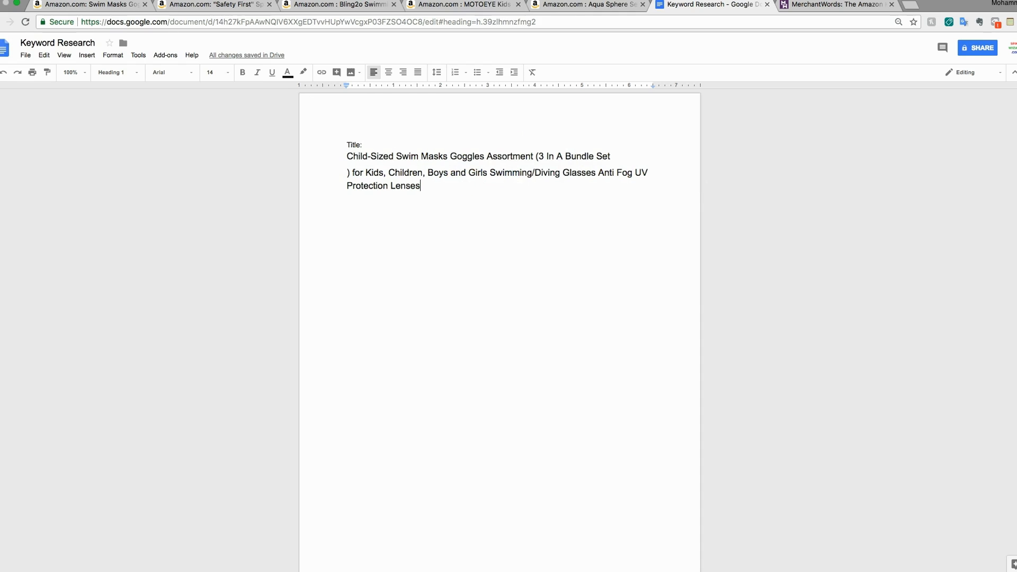
- Examine the bullet points of the MOTOEYE listing, focusing on the bracketed "Safer & More Comfortable" heading
{"action": "left_click", "coordinate": [582, 7]}
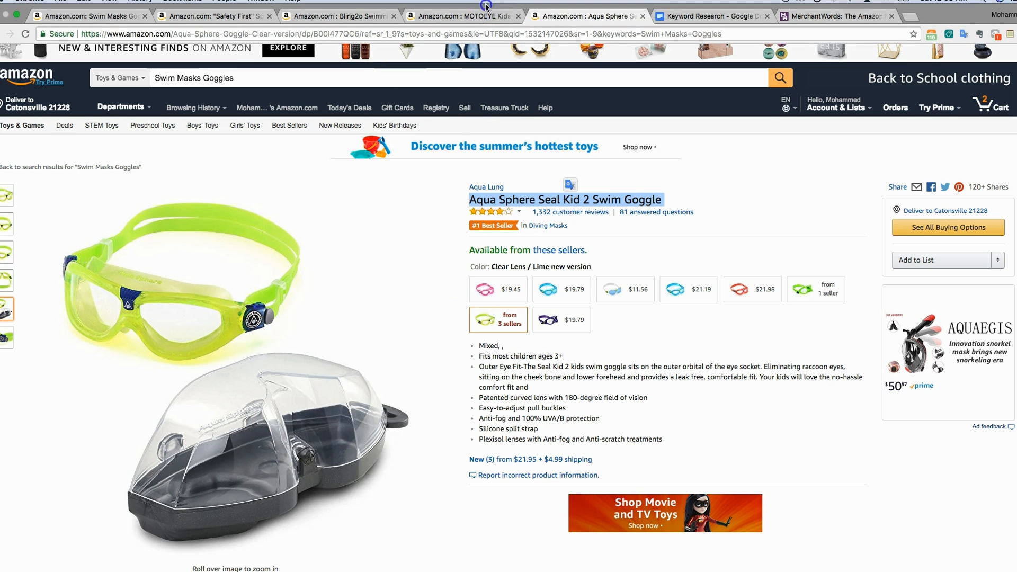
{"action": "left_click", "coordinate": [480, 17]}
{"action": "left_click", "coordinate": [522, 294]}
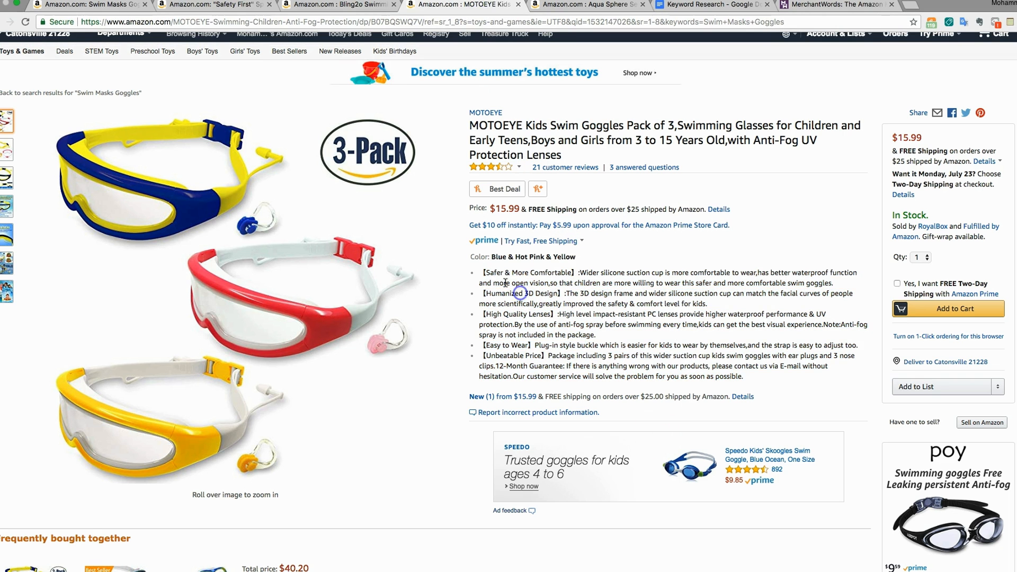
{"action": "left_click_drag", "start_coordinate": [482, 274], "coordinate": [762, 381]}
{"action": "left_click", "coordinate": [681, 357]}
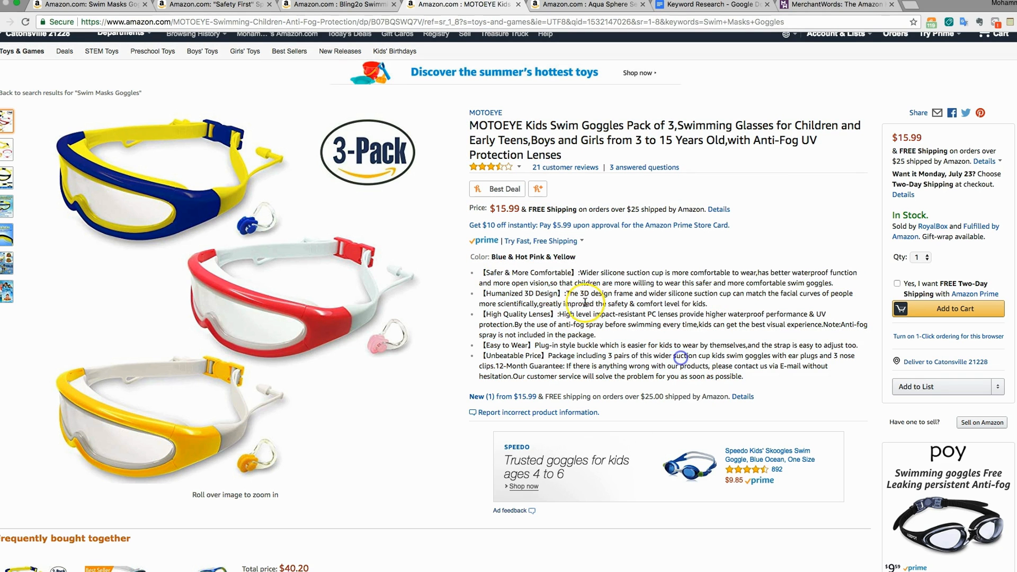
{"action": "left_click", "coordinate": [484, 273]}
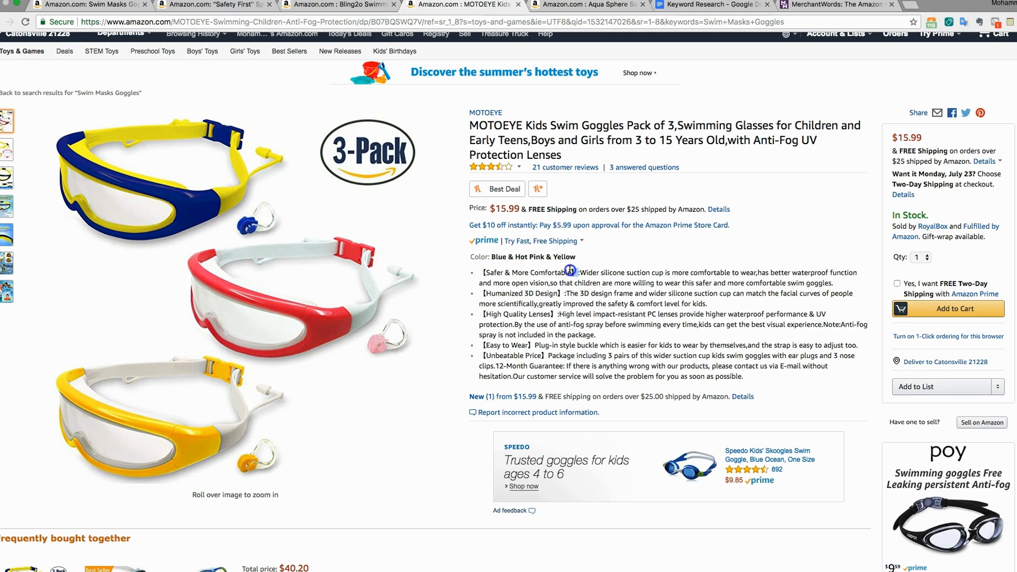
{"action": "left_click", "coordinate": [481, 273]}
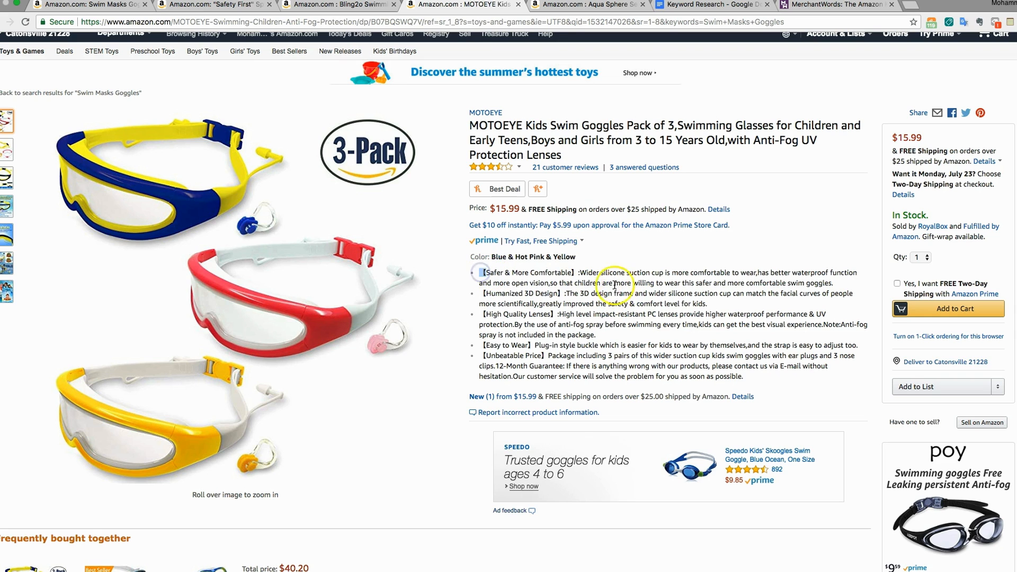
{"action": "left_click_drag", "start_coordinate": [579, 272], "coordinate": [570, 270]}
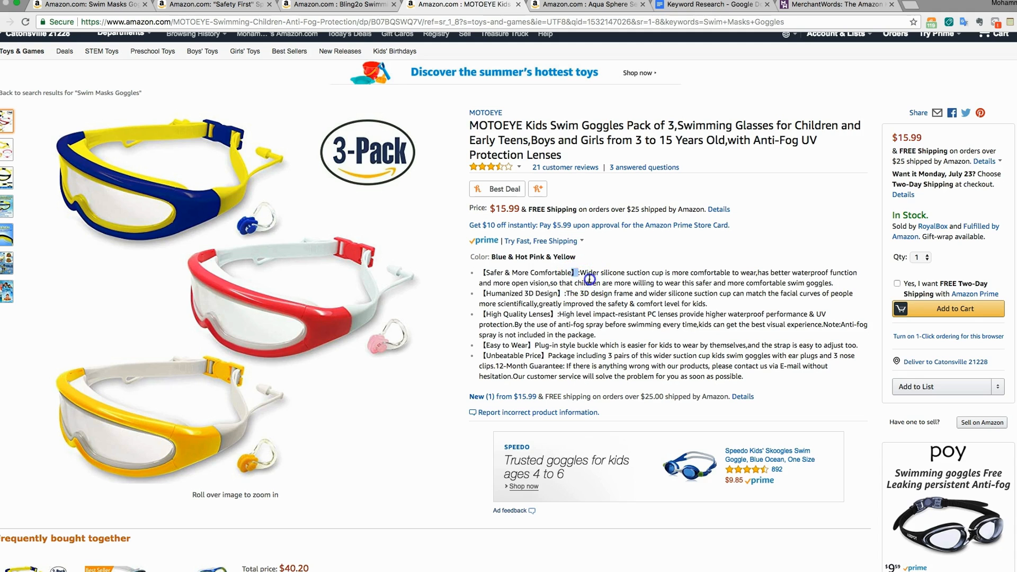
{"action": "left_click_drag", "start_coordinate": [484, 272], "coordinate": [573, 272]}
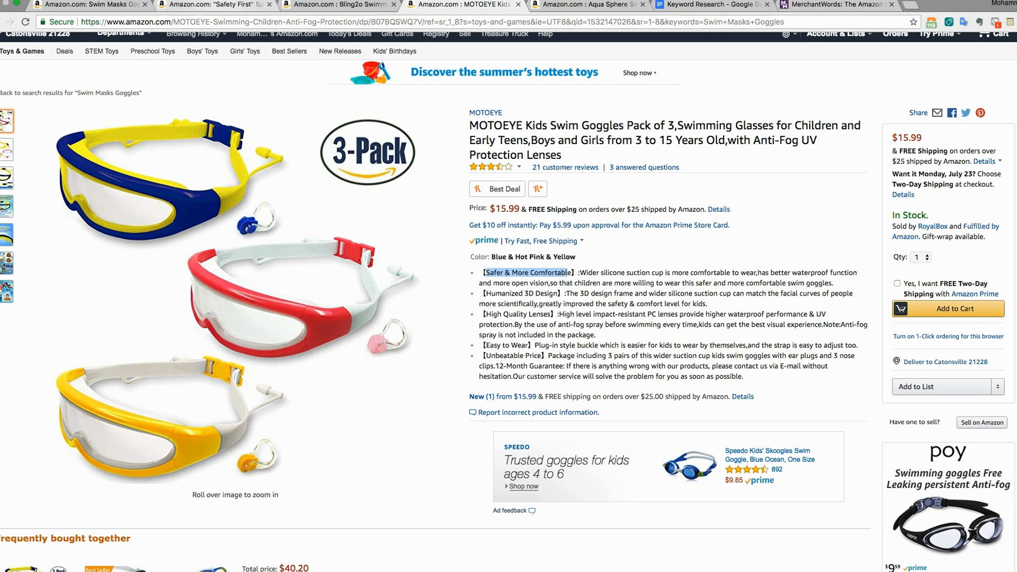
- Examine the first two bullet points of the "Safety First" Splash-N-Swim listing, on holding the nose and seeing under water
{"action": "left_click", "coordinate": [215, 5]}
{"action": "left_click", "coordinate": [514, 315]}
{"action": "left_click_drag", "start_coordinate": [481, 308], "coordinate": [591, 355]}
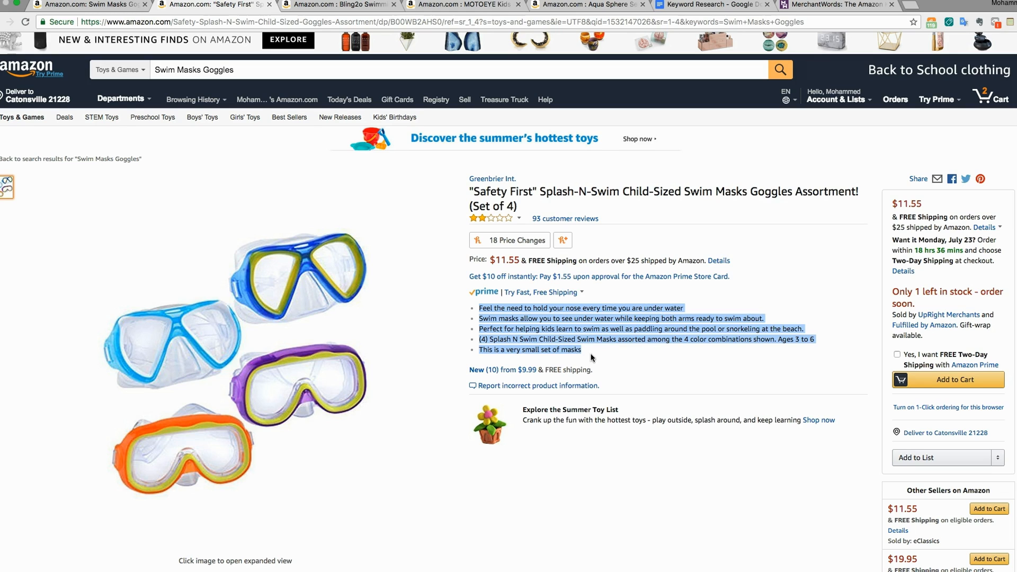
{"action": "left_click", "coordinate": [534, 327]}
{"action": "left_click_drag", "start_coordinate": [486, 309], "coordinate": [602, 306]}
{"action": "left_click_drag", "start_coordinate": [632, 308], "coordinate": [683, 308]}
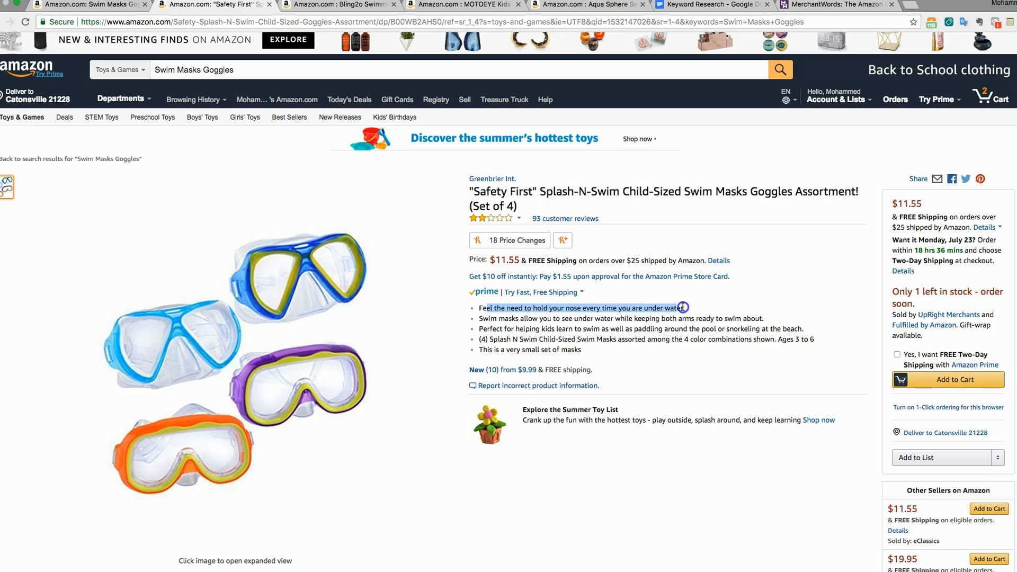
{"action": "left_click", "coordinate": [555, 305]}
{"action": "mouse_move", "coordinate": [488, 318]}
{"action": "left_mouse_down"}
{"action": "mouse_move", "coordinate": [766, 322]}
{"action": "mouse_move", "coordinate": [480, 320]}
{"action": "left_mouse_up"}
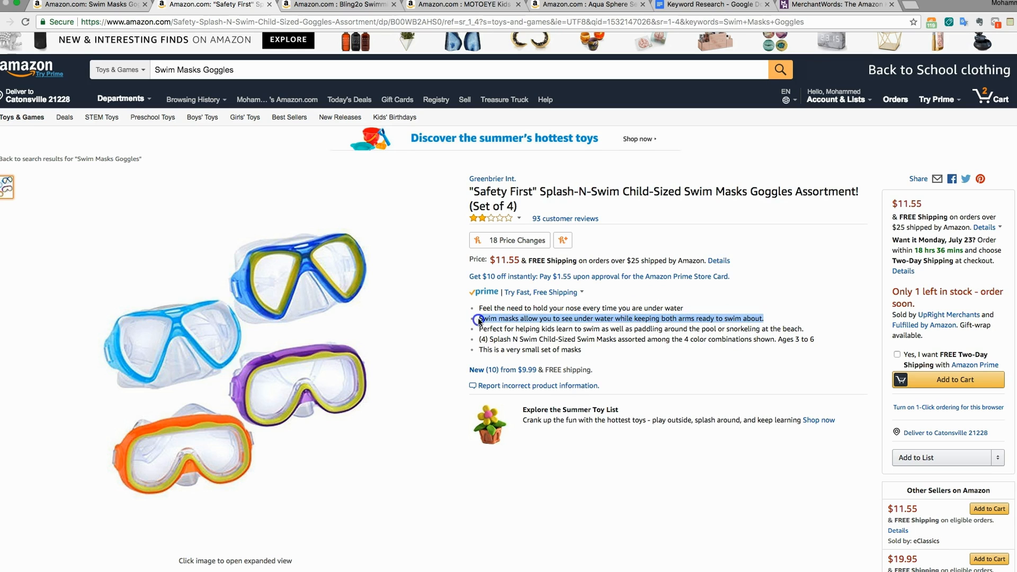
{"action": "left_click", "coordinate": [524, 320]}
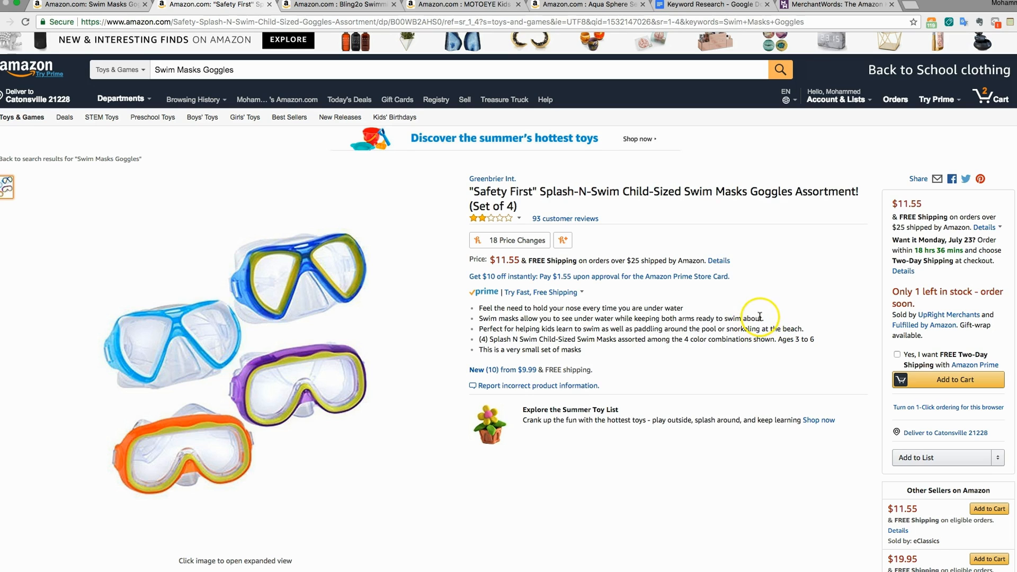
- Read the remaining "Safety First" bullet points on snorkeling, color combinations and set size, then revisit the one about seeing under water
{"action": "triple_click", "coordinate": [537, 331]}
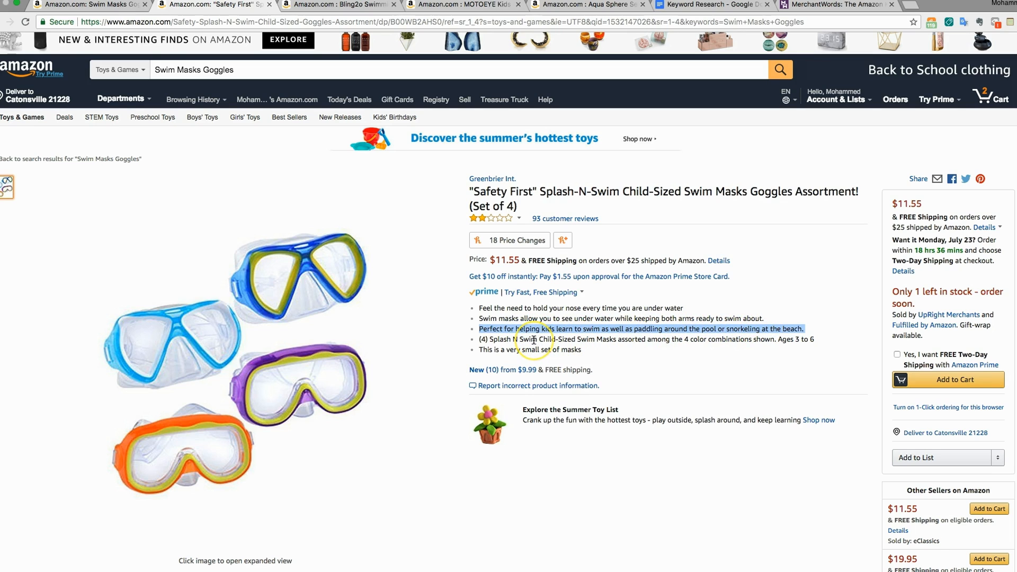
{"action": "double_click", "coordinate": [746, 329]}
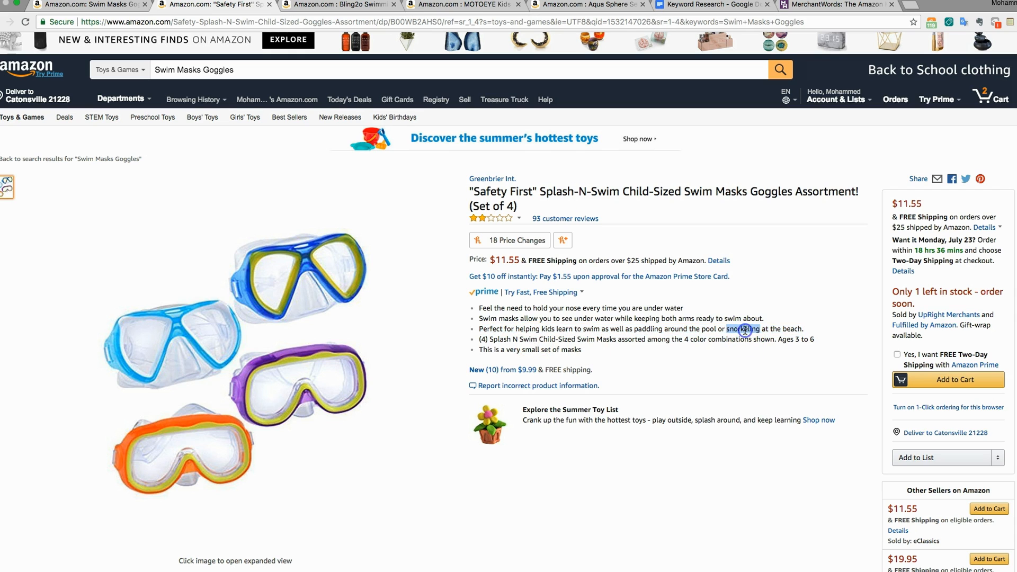
{"action": "left_click_drag", "start_coordinate": [630, 329], "coordinate": [695, 334]}
{"action": "left_click", "coordinate": [698, 333]}
{"action": "double_click", "coordinate": [737, 329]}
{"action": "triple_click", "coordinate": [498, 340]}
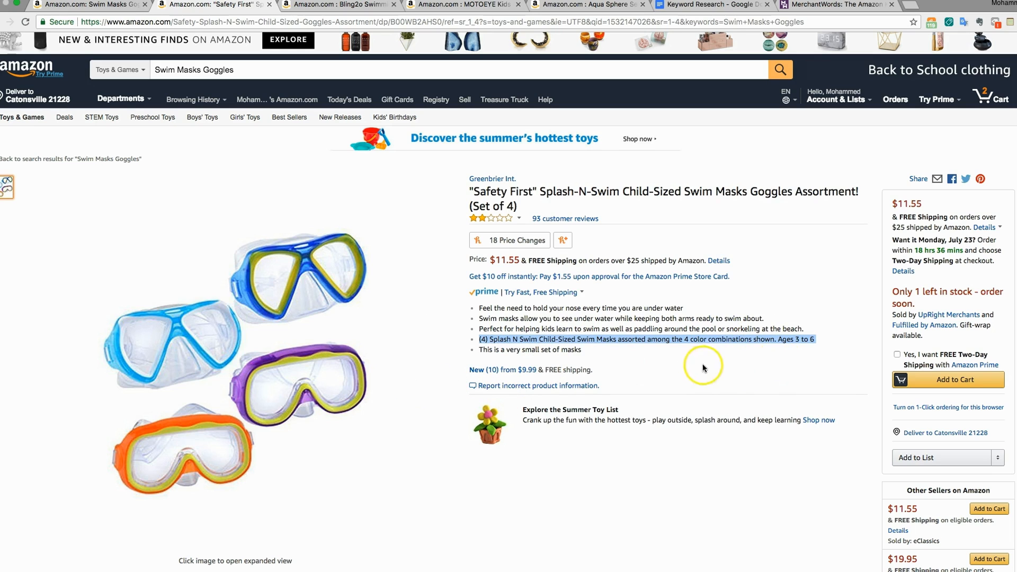
{"action": "triple_click", "coordinate": [553, 354]}
{"action": "triple_click", "coordinate": [554, 354]}
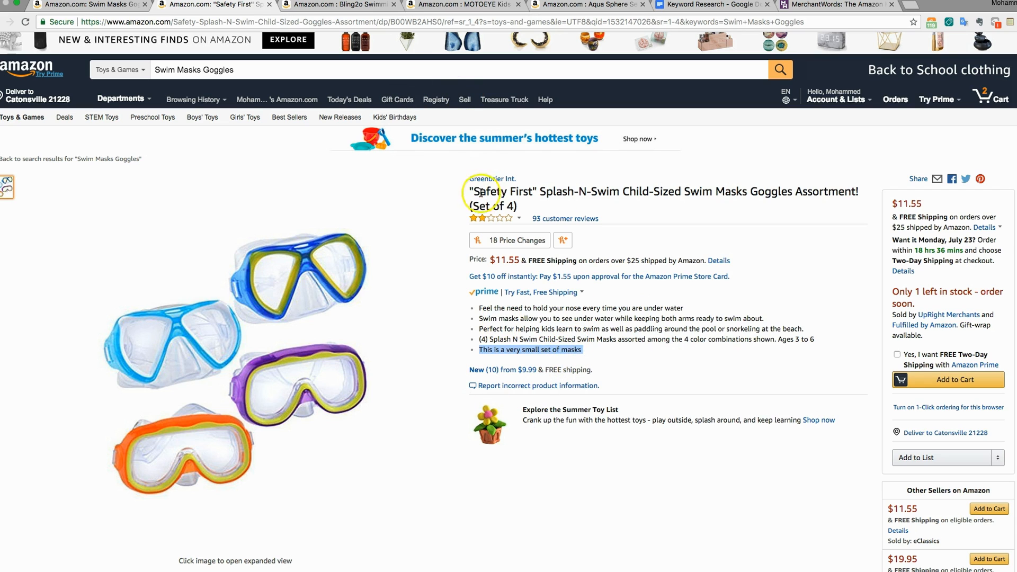
{"action": "left_click_drag", "start_coordinate": [487, 318], "coordinate": [767, 319]}
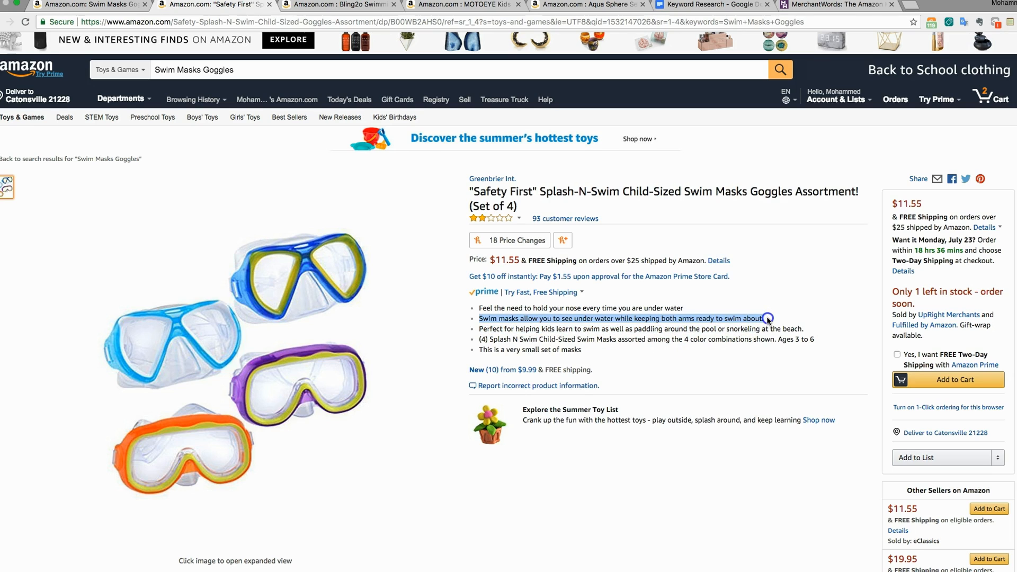
- Start a bulleted list below the title in the Keyword Research document
{"action": "left_click", "coordinate": [726, 6]}
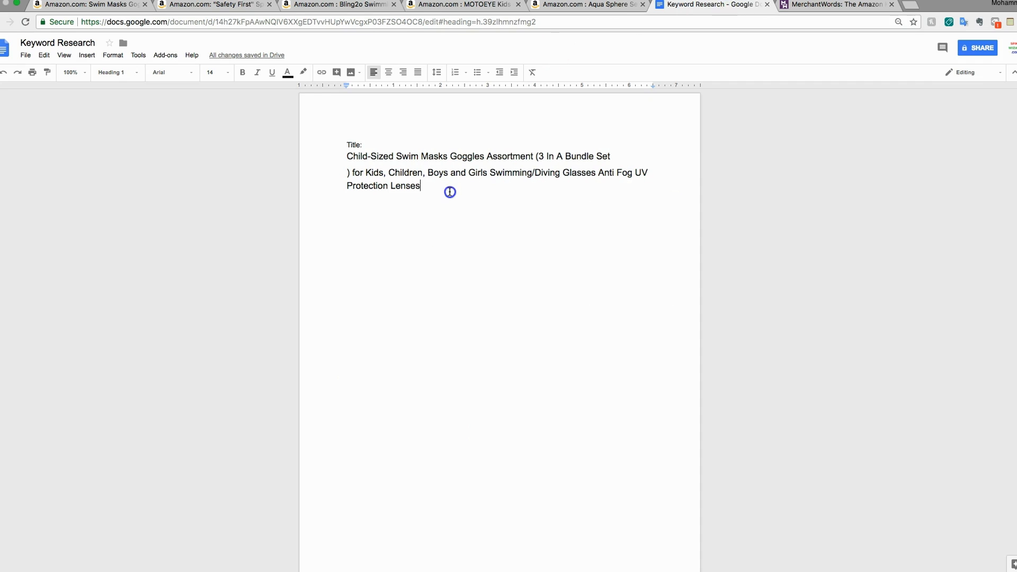
{"action": "left_click", "coordinate": [449, 190]}
{"action": "key", "text": "Return"}
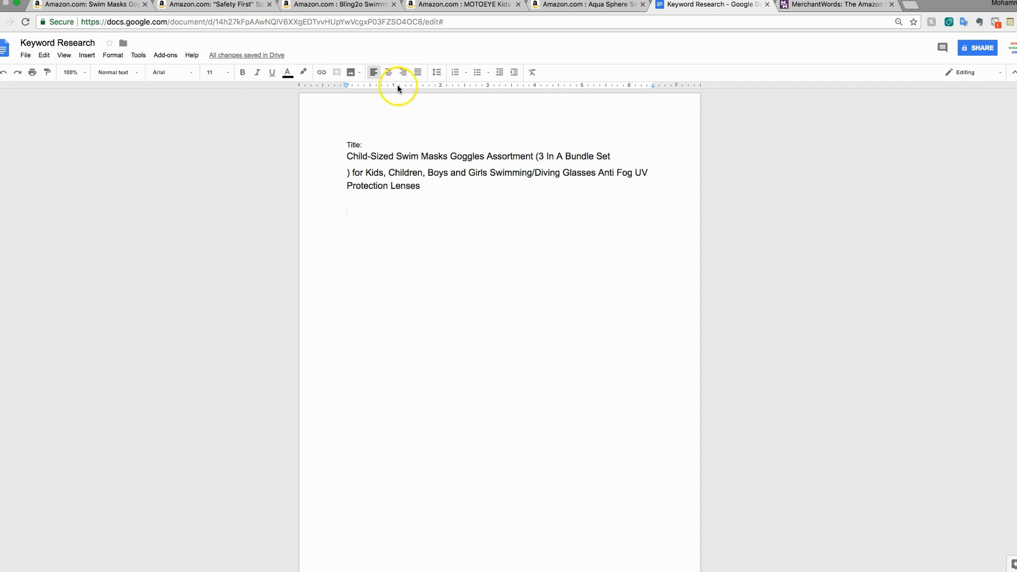
{"action": "left_click", "coordinate": [479, 78]}
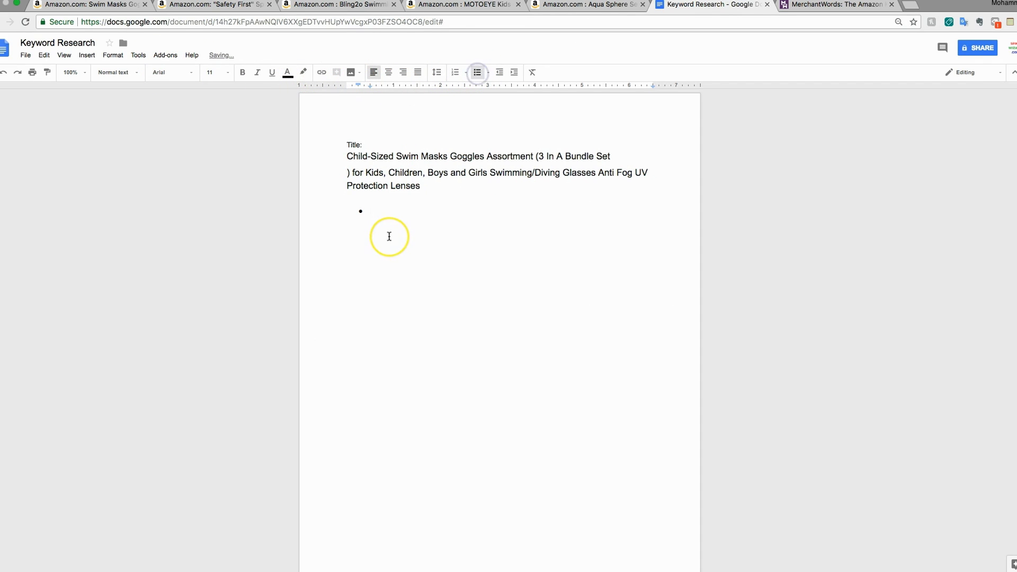
- Begin the first bullet with "Fish and Swim Goggles/Masks will help you children/Kids"
{"action": "type", "text": "F"}
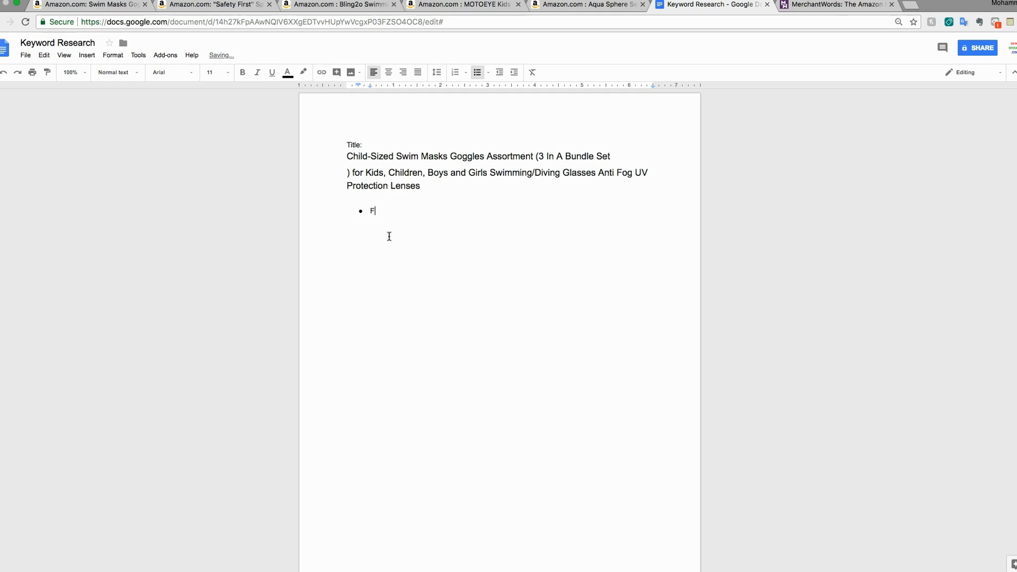
{"action": "type", "text": "usisj "}
{"action": "type", "text": "h and"}
{"action": "type", "text": " Sw"}
{"action": "type", "text": "im"}
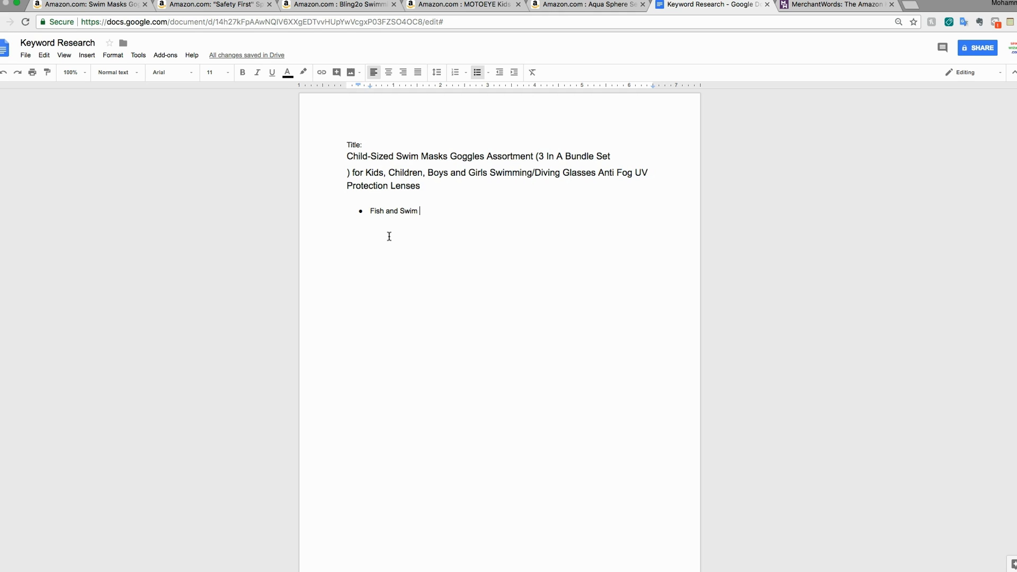
{"action": "type", "text": "Go"}
{"action": "type", "text": "ggles"}
{"action": "type", "text": "s"}
{"action": "type", "text": "/Ma"}
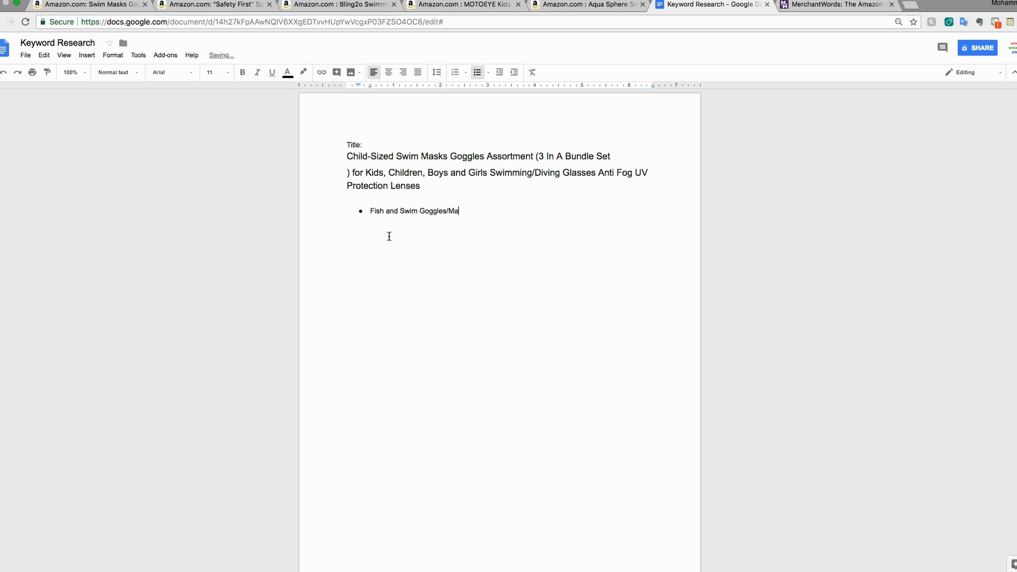
{"action": "type", "text": "sks will help you children /Ki"}
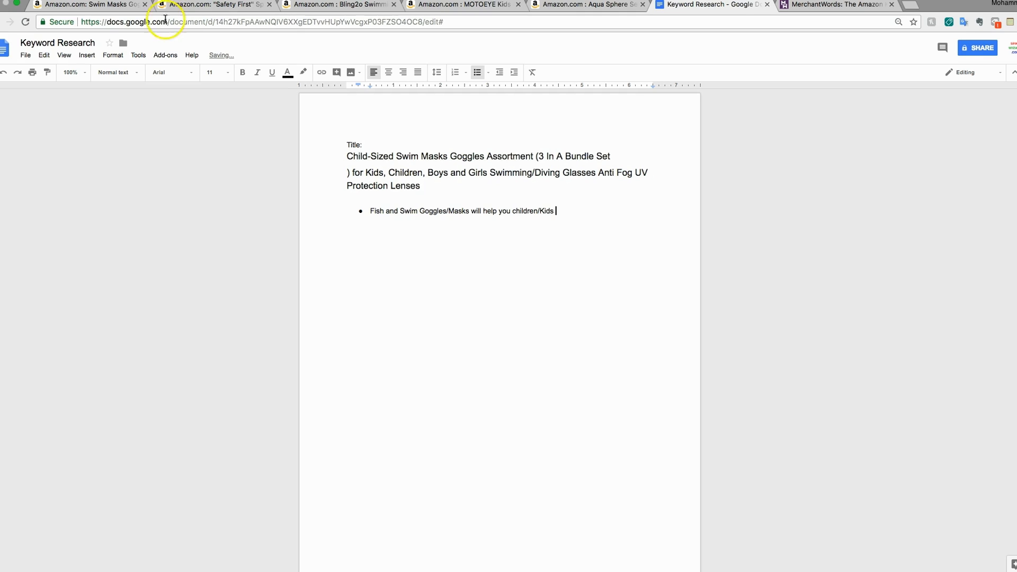
- Check the "Safety First" wording, finish the first bullet with "to see under the water while swimming. (Benefit 1)" and add a second bullet
{"action": "left_click", "coordinate": [183, 5]}
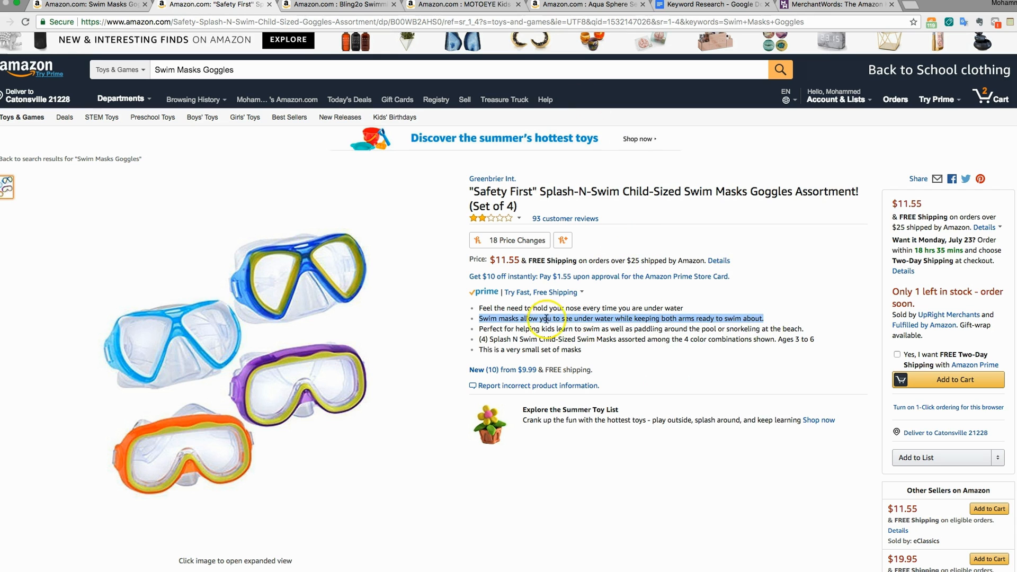
{"action": "left_click", "coordinate": [679, 10]}
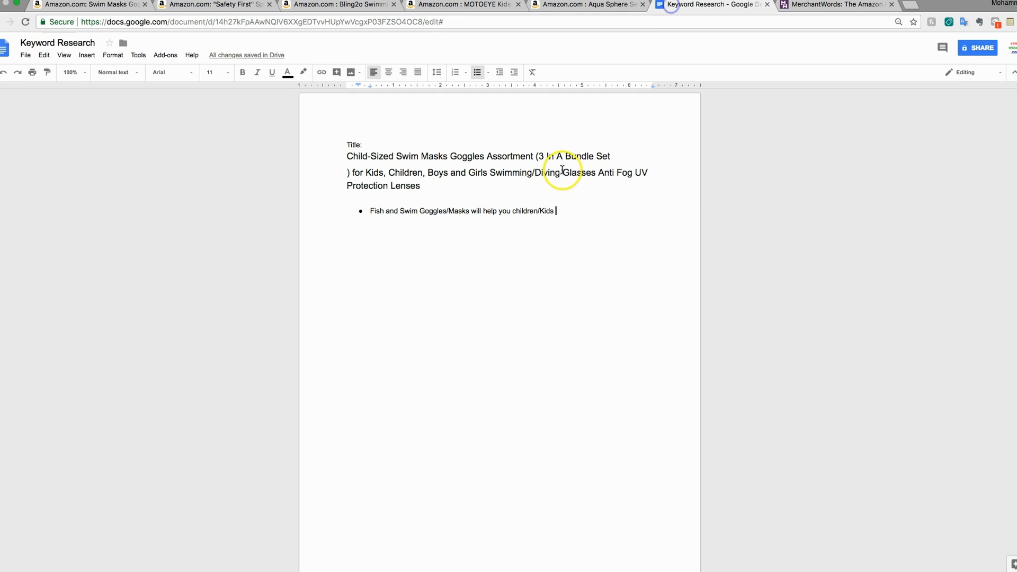
{"action": "type", "text": "to s"}
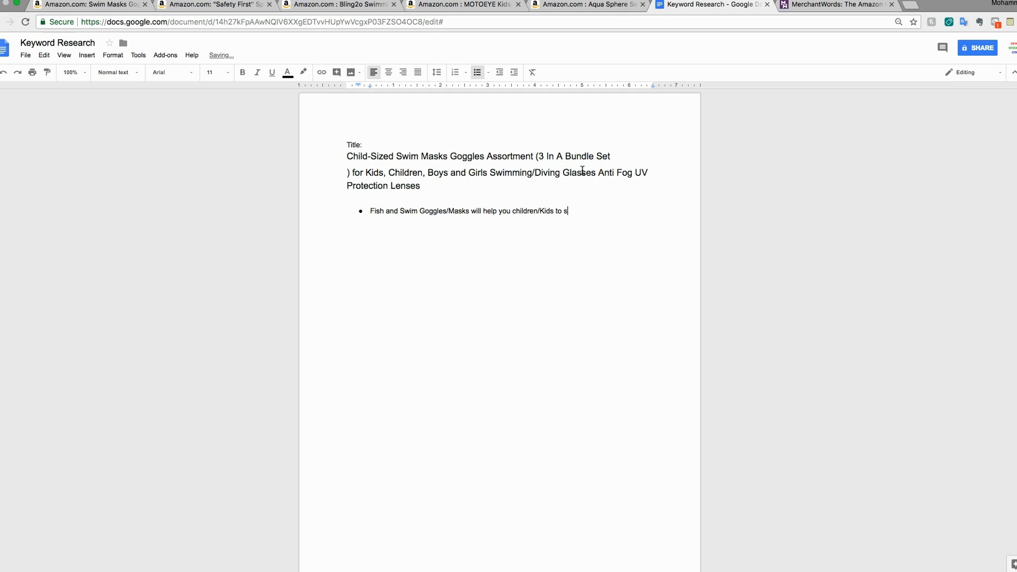
{"action": "type", "text": "ee under the water while swimming "}
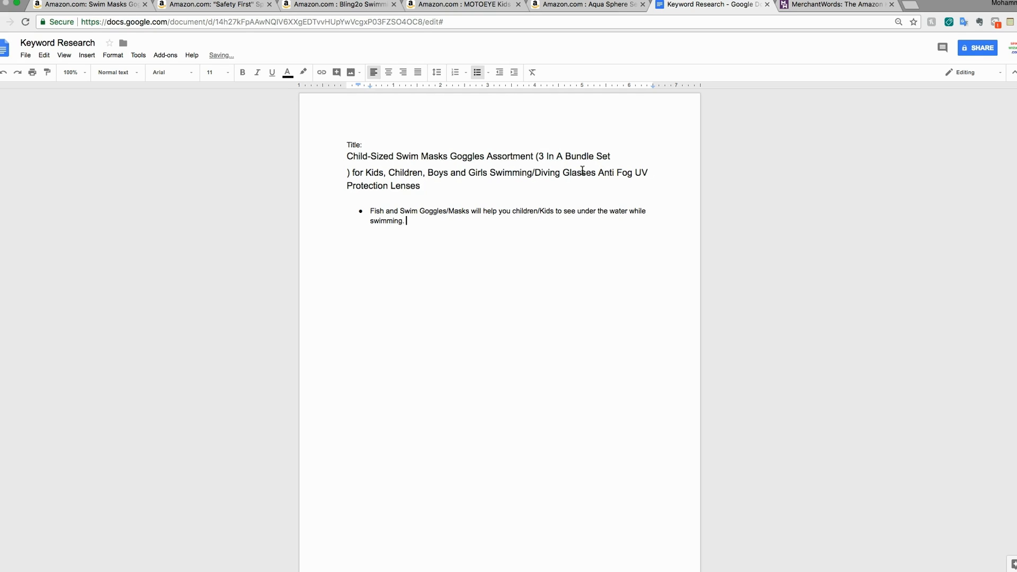
{"action": "type", "text": ". (Benefit 1)"}
{"action": "key", "text": "Return"}
{"action": "left_click_drag", "start_coordinate": [440, 221], "coordinate": [361, 211]}
{"action": "left_click", "coordinate": [402, 212]}
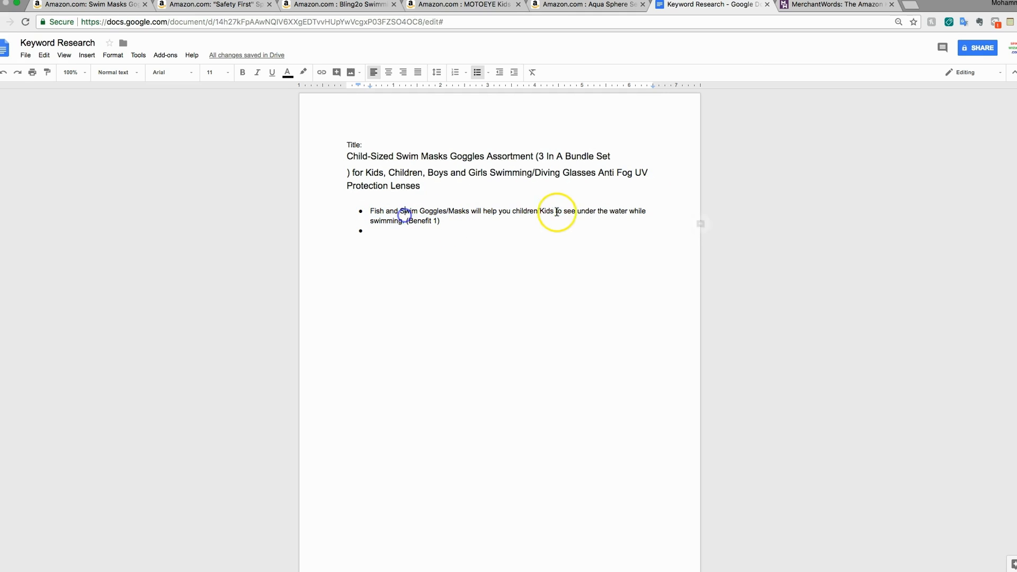
- Review the "Safety First" bullet point about kids learning to swim in the pool or snorkeling, then return to the Keyword Research document
{"action": "left_click", "coordinate": [344, 14]}
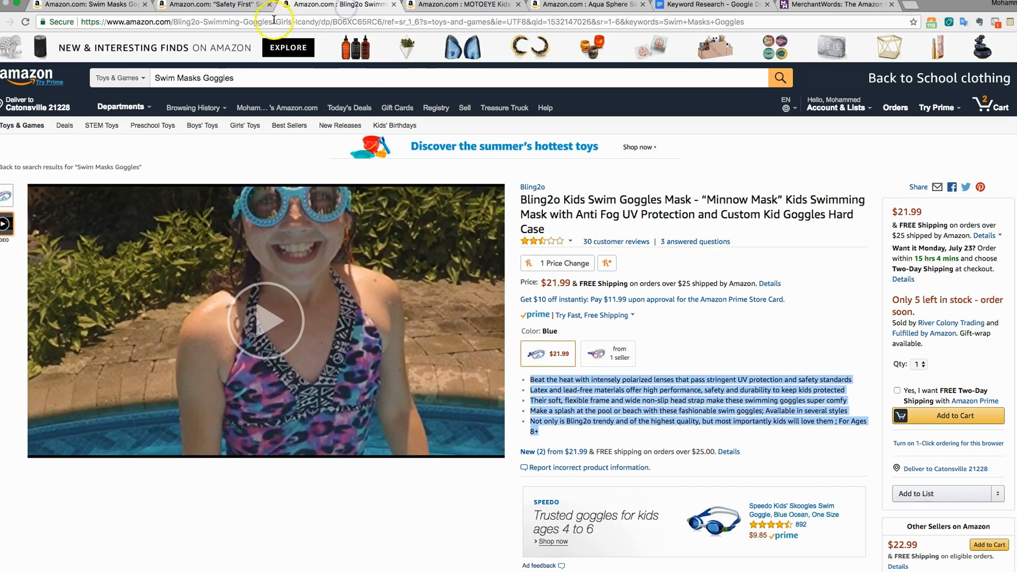
{"action": "left_click", "coordinate": [251, 7]}
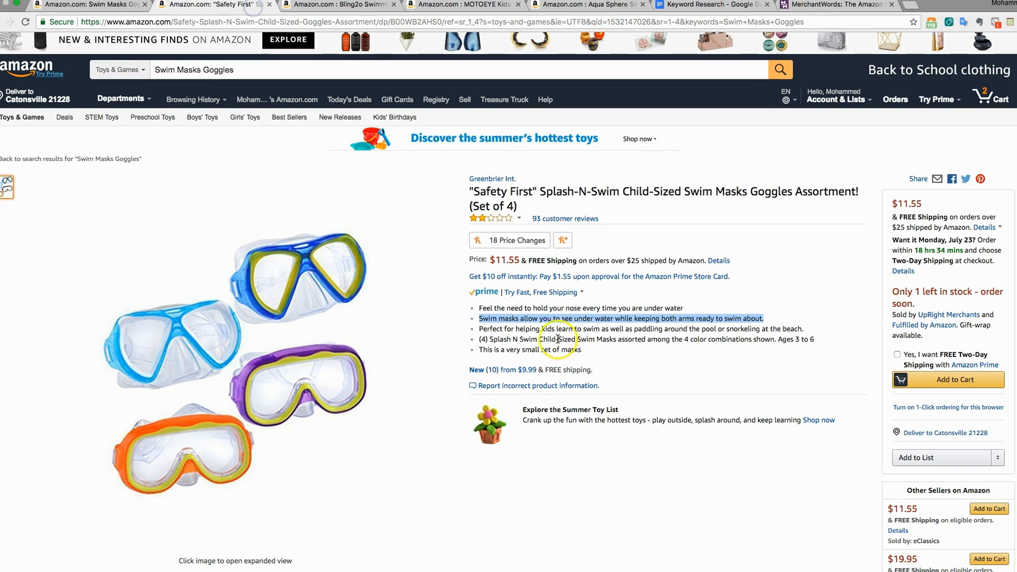
{"action": "triple_click", "coordinate": [511, 329]}
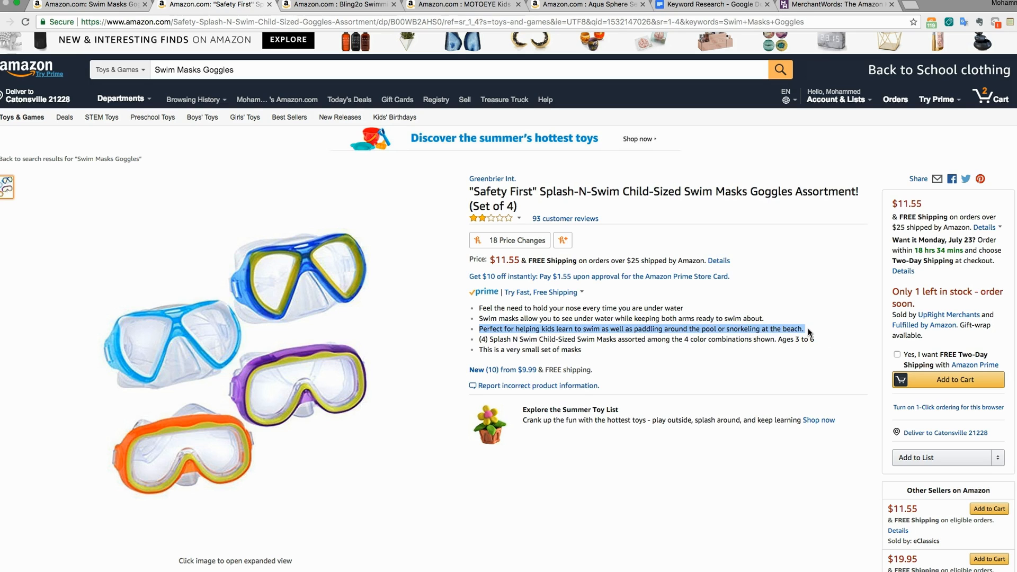
{"action": "left_click", "coordinate": [678, 15]}
{"action": "left_click", "coordinate": [243, 6]}
{"action": "left_click", "coordinate": [694, 5]}
- Begin the second bullet with "If your children having fun in pool or snorkeling in the beach this is a perfect"
{"action": "left_click", "coordinate": [421, 228]}
{"action": "type", "text": "If your childre"}
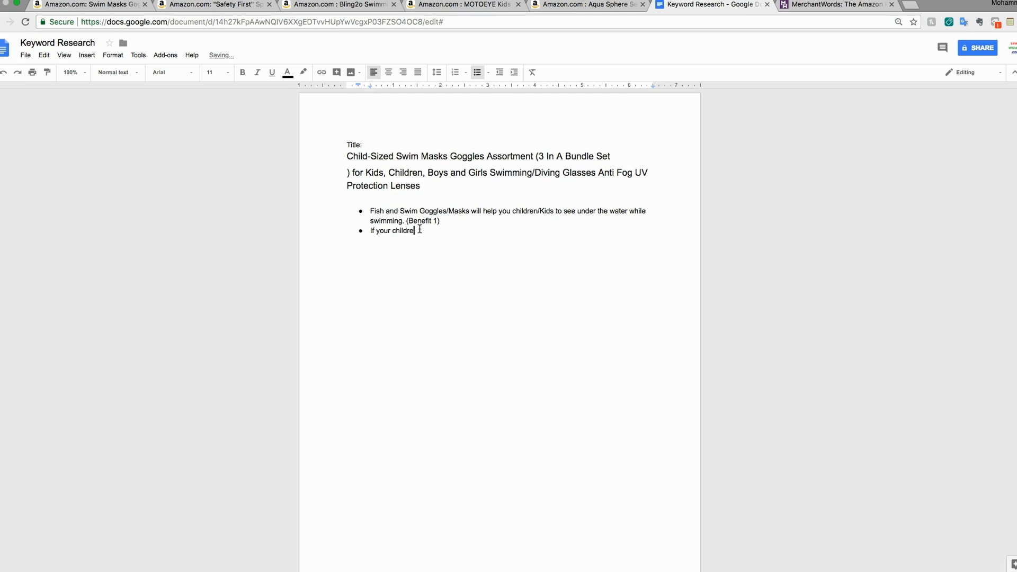
{"action": "type", "text": "n having fin in"}
{"action": "key", "text": "BackSpace"}
{"action": "key", "text": "BackSpace"}
{"action": "key", "text": "BackSpace"}
{"action": "key", "text": "BackSpace"}
{"action": "type", "text": "unin pool an"}
{"action": "key", "text": "Left"}
{"action": "key", "text": "Left"}
{"action": "key", "text": "Left"}
{"action": "key", "text": "BackSpace"}
{"action": "key", "text": "BackSpace"}
{"action": "key", "text": "BackSpace"}
{"action": "key", "text": "BackSpace"}
{"action": "type", "text": "or snorkjel"}
{"action": "key", "text": "BackSpace"}
{"action": "key", "text": "BackSpace"}
{"action": "type", "text": "eling in the beach this is a pe"}
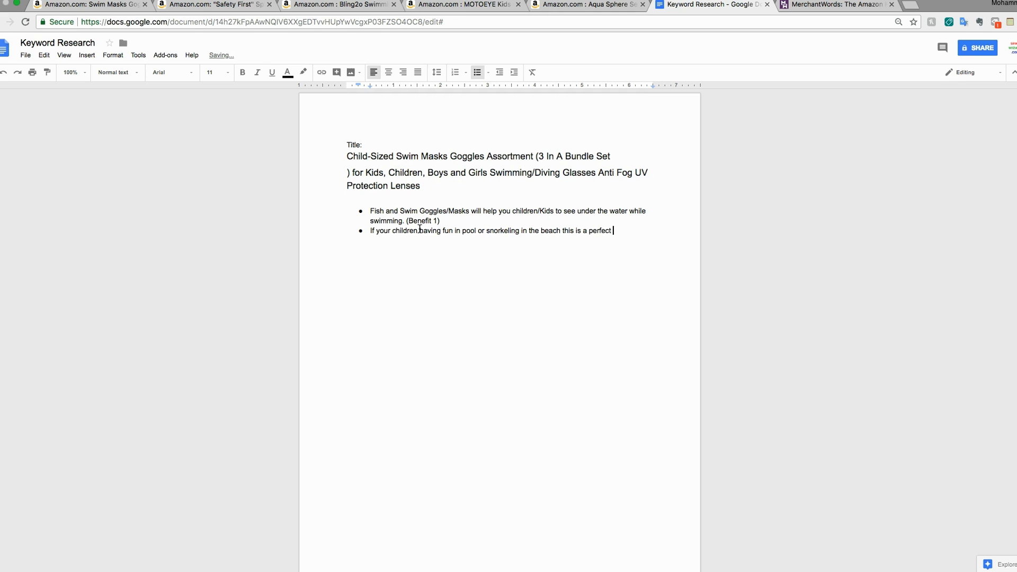
- Reword the second bullet's ending to "the perfect swim mask you will ever need for your children."
{"action": "key", "text": "BackSpace"}
{"action": "key", "text": "BackSpace"}
{"action": "key", "text": "BackSpace"}
{"action": "key", "text": "BackSpace"}
{"action": "key", "text": "BackSpace"}
{"action": "key", "text": "BackSpace"}
{"action": "type", "text": "the perfect se"}
{"action": "key", "text": "BackSpace"}
{"action": "type", "text": "wim mask you will ever need for your childredn in"}
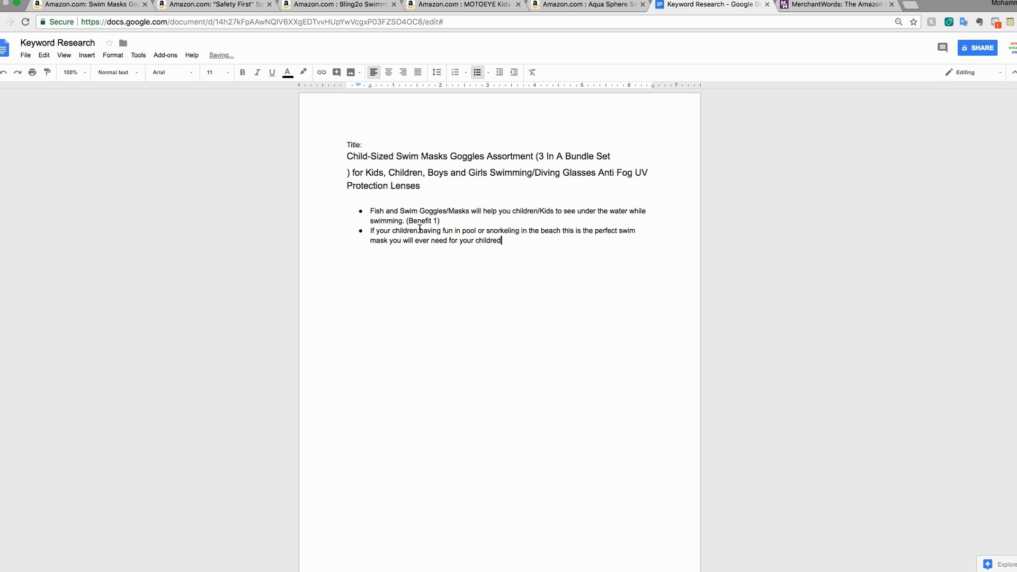
{"action": "key", "text": "BackSpace"}
{"action": "key", "text": "BackSpace"}
{"action": "key", "text": "BackSpace"}
{"action": "key", "text": "BackSpace"}
{"action": "key", "text": "BackSpace"}
{"action": "left_click", "coordinate": [450, 217]}
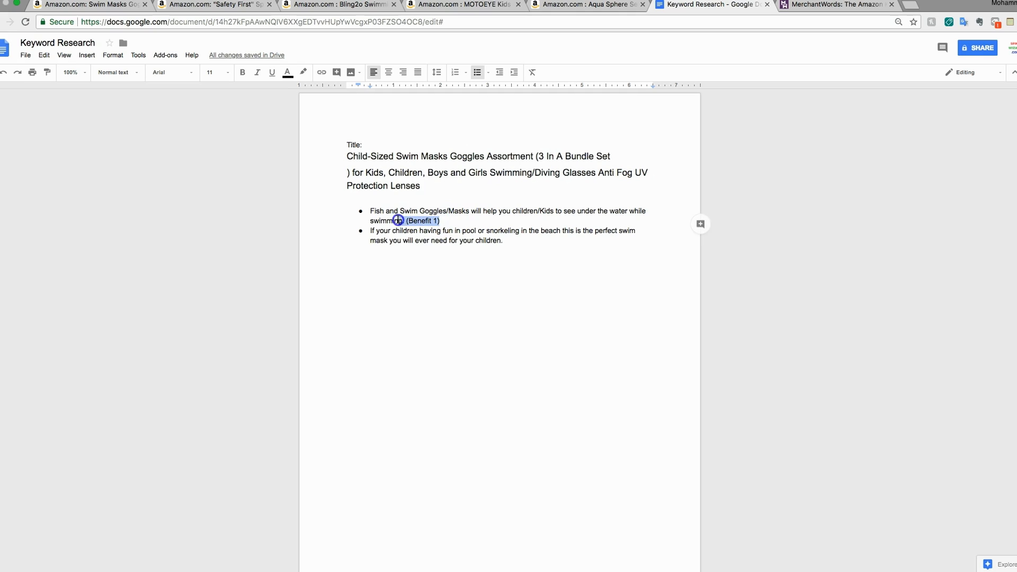
- Copy the "(Benefit 1)" label to the end of the second bullet, change it to "(Benefit 2)" and add a third bullet
{"action": "left_click", "coordinate": [408, 222]}
{"action": "mouse_move", "coordinate": [408, 221]}
{"action": "left_mouse_down"}
{"action": "mouse_move", "coordinate": [441, 222]}
{"action": "mouse_move", "coordinate": [406, 221]}
{"action": "left_mouse_up"}
{"action": "left_click", "coordinate": [427, 220]}
{"action": "right_click", "coordinate": [413, 222]}
{"action": "left_click", "coordinate": [439, 246]}
{"action": "left_click", "coordinate": [524, 240]}
{"action": "key", "text": "super+v"}
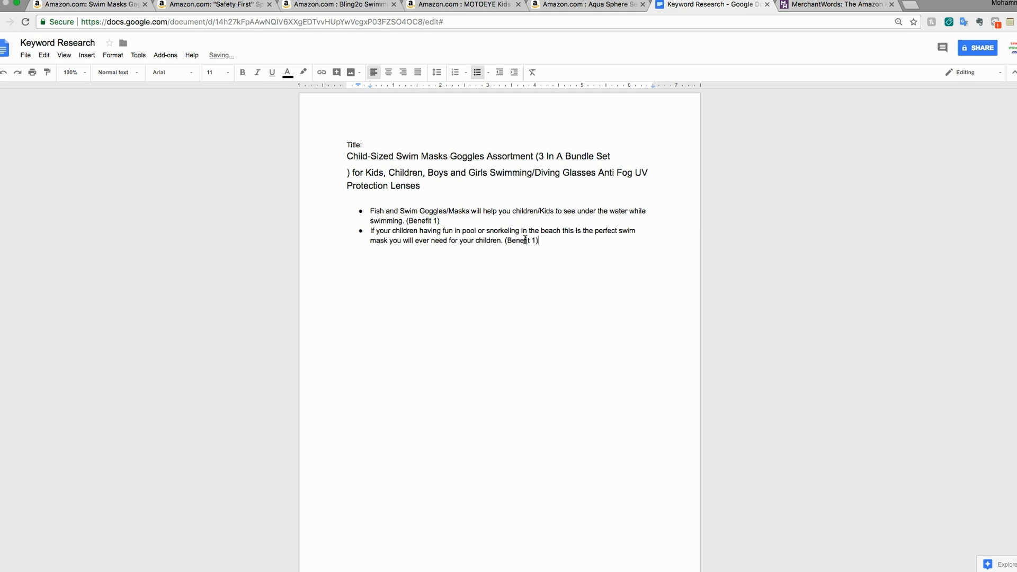
{"action": "key", "text": "Left"}
{"action": "key", "text": "BackSpace"}
{"action": "type", "text": "2"}
{"action": "key", "text": "Return"}
- Review the Bling2o listing's bullet points about polarized lenses with UV protection and latex and lead-free materials
{"action": "left_click", "coordinate": [245, 5]}
{"action": "left_click", "coordinate": [430, 6]}
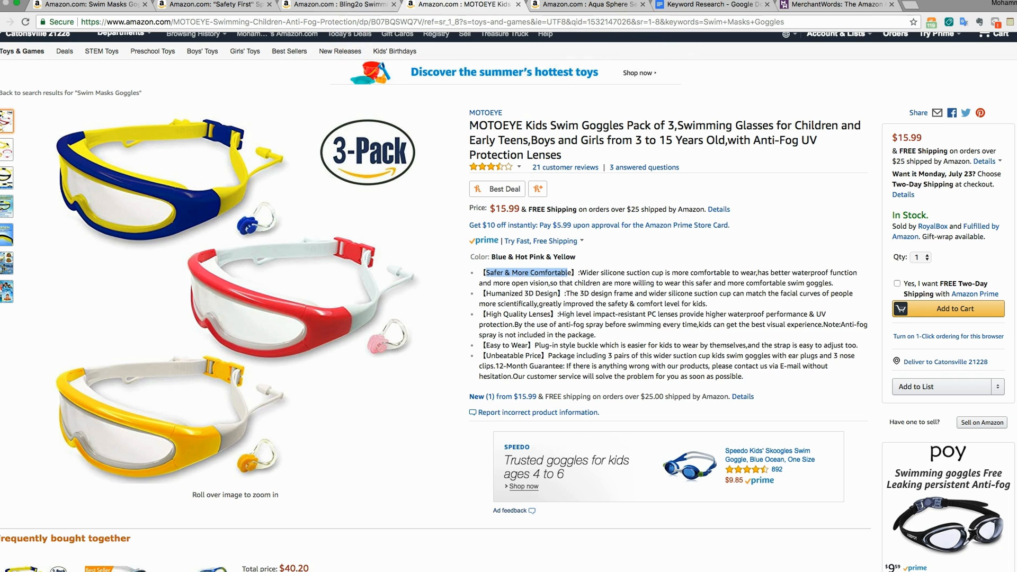
{"action": "left_click", "coordinate": [342, 5]}
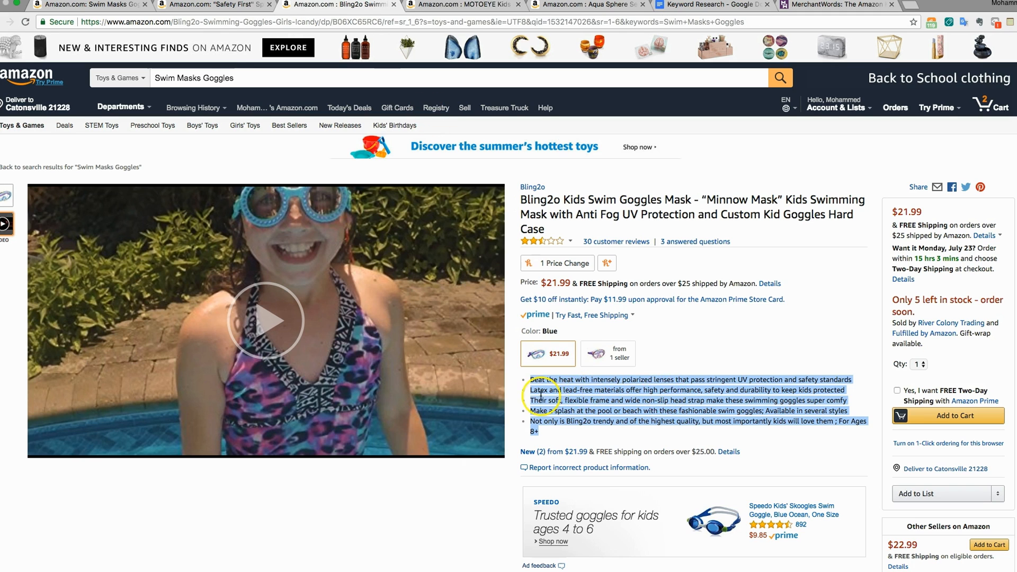
{"action": "left_click", "coordinate": [585, 395]}
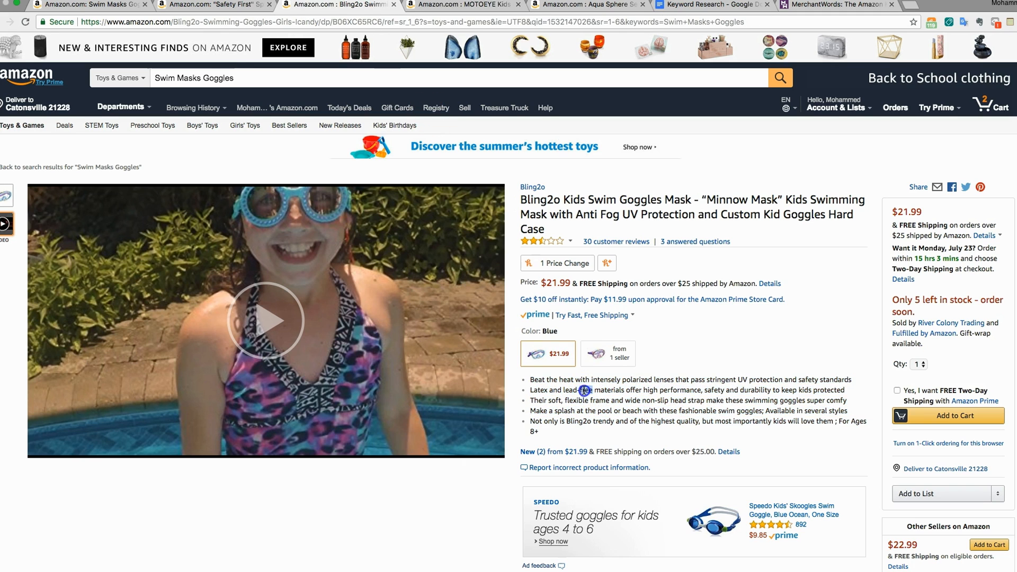
{"action": "triple_click", "coordinate": [585, 392]}
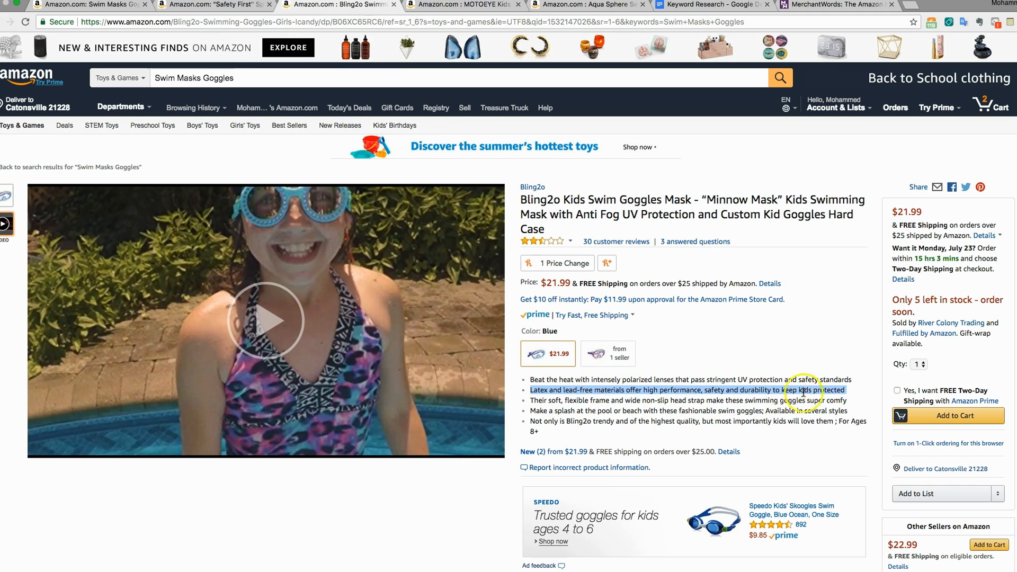
{"action": "left_click", "coordinate": [849, 386]}
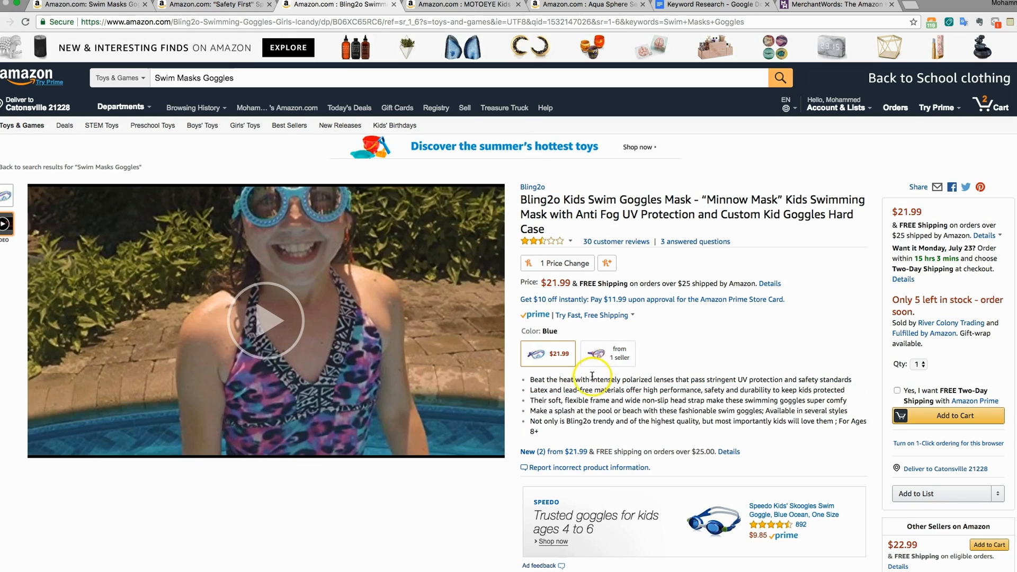
{"action": "triple_click", "coordinate": [591, 379]}
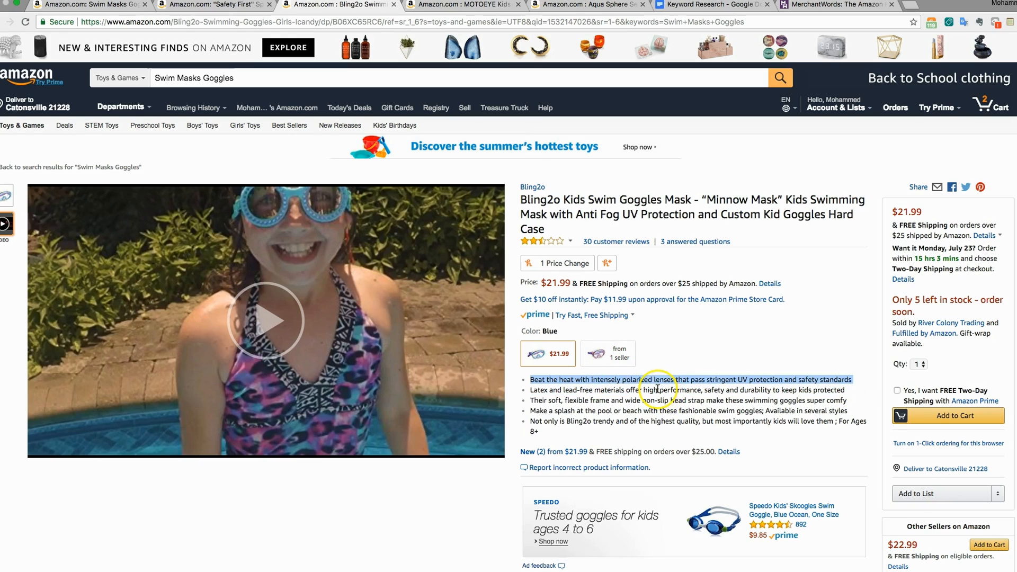
{"action": "triple_click", "coordinate": [558, 392]}
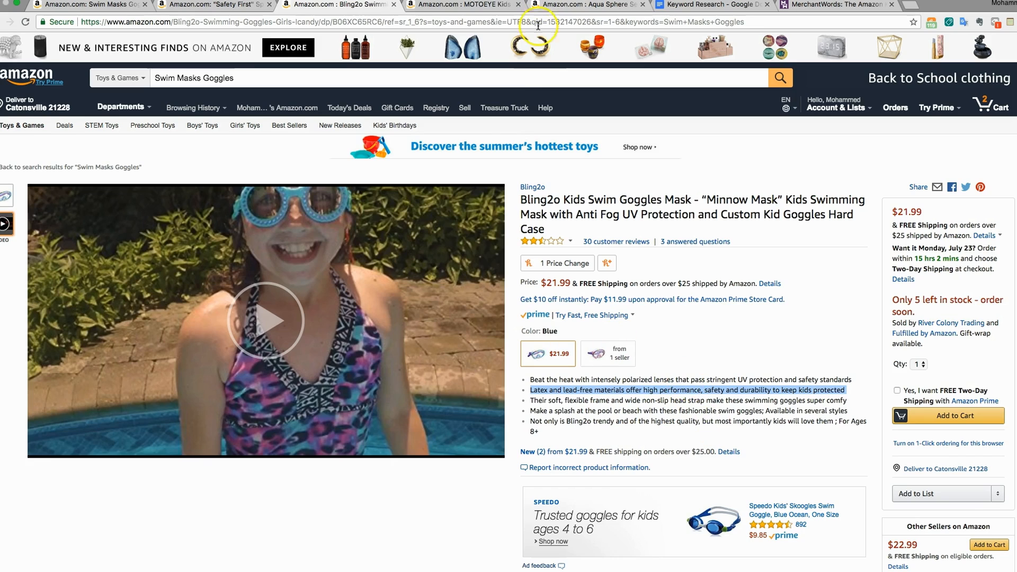
- Read the "Safer & More Comfortable" bullet point in the MOTOEYE swim goggles listing
{"action": "left_click", "coordinate": [466, 7]}
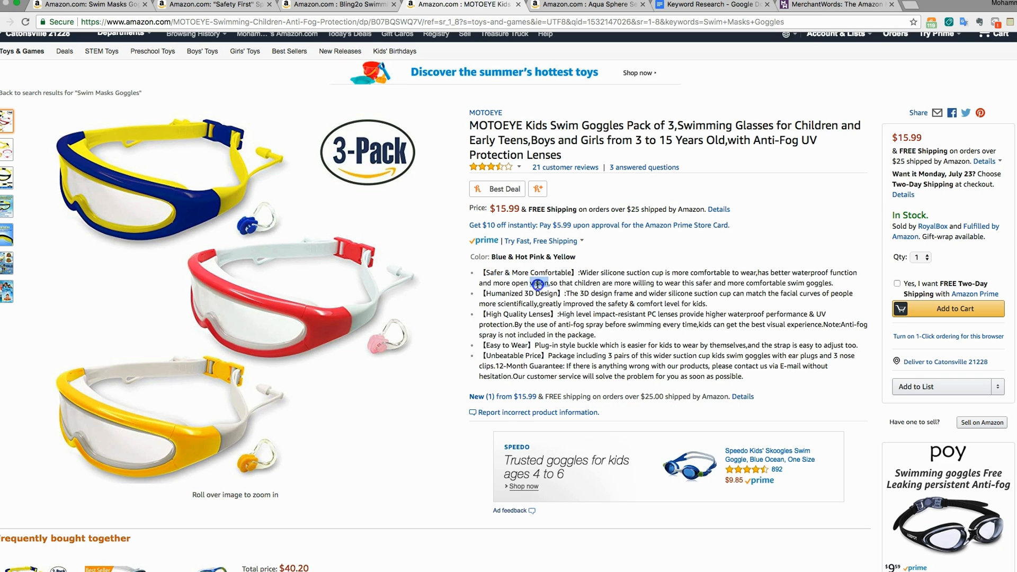
{"action": "triple_click", "coordinate": [539, 282]}
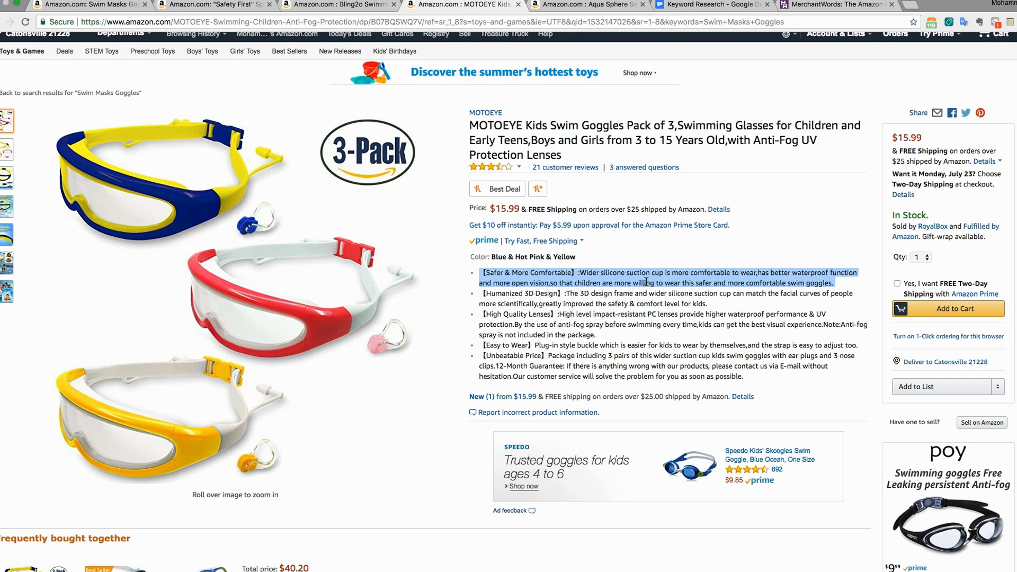
{"action": "scroll", "coordinate": [647, 282], "scroll_direction": "down", "scroll_amount": 1}
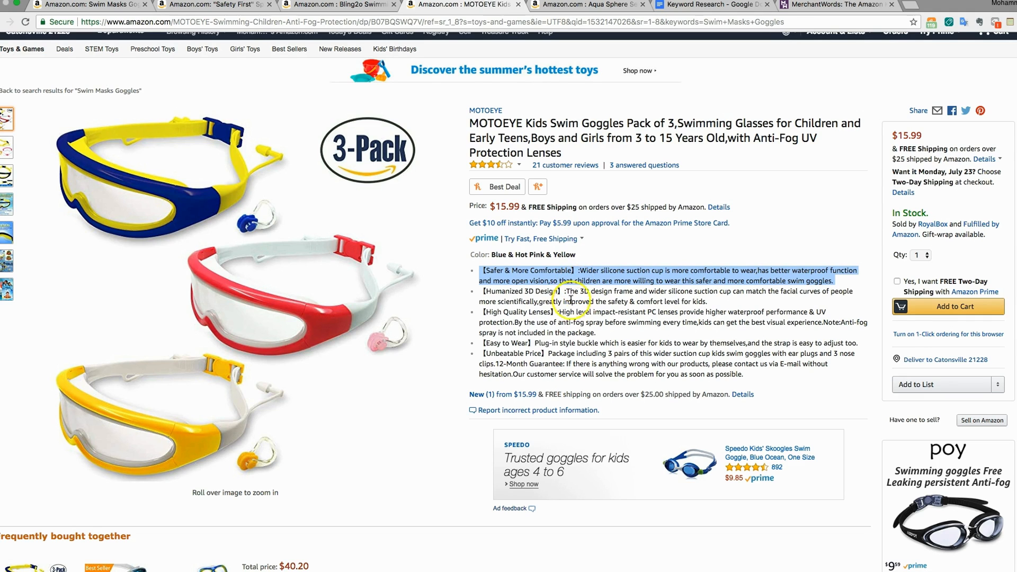
- Return to the Keyword Research document and begin the third bullet with "Our latex and UV Protected masks"
{"action": "left_click", "coordinate": [667, 6]}
{"action": "left_click", "coordinate": [458, 269]}
{"action": "type", "text": "Our"}
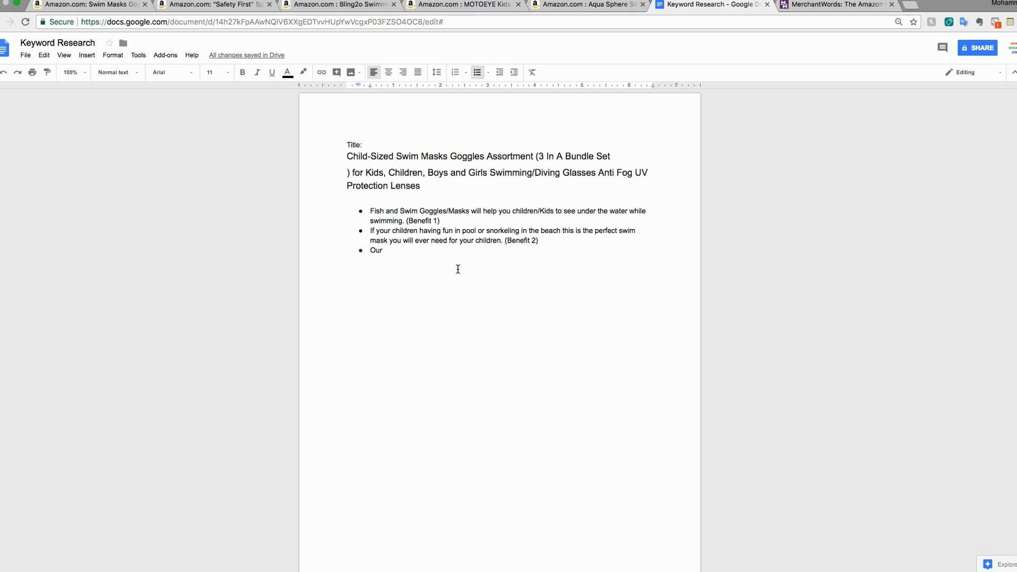
{"action": "type", "text": "latex and UV"}
{"action": "key", "text": "BackSpace"}
{"action": "type", "text": "V P"}
{"action": "type", "text": "royte"}
{"action": "type", "text": "tected "}
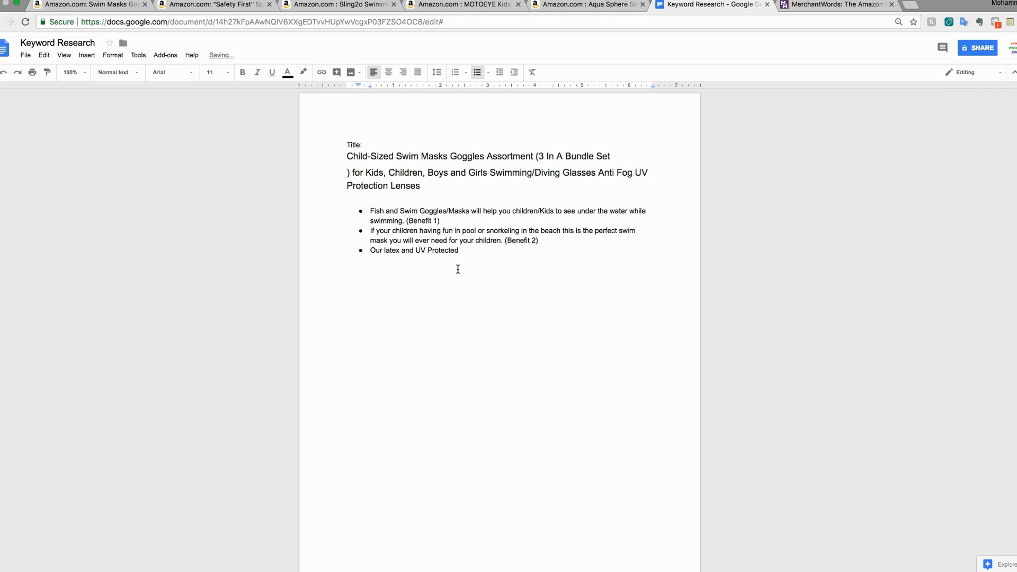
{"action": "type", "text": "mask"}
{"action": "type", "text": "s let yo"}
{"action": "type", "text": "ur childremn"}
{"action": "key", "text": "BackSpace"}
{"action": "type", "text": "n weatr"}
{"action": "key", "text": "BackSpace"}
{"action": "key", "text": "BackSpace"}
{"action": "key", "text": "BackSpace"}
{"action": "type", "text": "r they"}
{"action": "key", "text": "BackSpace"}
{"action": "key", "text": "BackSpace"}
{"action": "key", "text": "BackSpace"}
{"action": "key", "text": "BackSpace"}
{"action": "key", "text": "BackSpace"}
{"action": "key", "text": "BackSpace"}
{"action": "key", "text": "BackSpace"}
{"action": "key", "text": "BackSpace"}
{"action": "key", "text": "BackSpace"}
{"action": "key", "text": "BackSpace"}
{"action": "key", "text": "BackSpace"}
{"action": "key", "text": "BackSpace"}
{"action": "key", "text": "BackSpace"}
{"action": "key", "text": "BackSpace"}
{"action": "key", "text": "BackSpace"}
{"action": "key", "text": "BackSpace"}
{"action": "key", "text": "BackSpace"}
{"action": "key", "text": "BackSpace"}
{"action": "key", "text": "BackSpace"}
{"action": "key", "text": "BackSpace"}
{"action": "key", "text": "BackSpace"}
{"action": "key", "text": "BackSpace"}
{"action": "key", "text": "BackSpace"}
{"action": "key", "text": "BackSpace"}
{"action": "key", "text": "BackSpace"}
- Continue the third bullet with "made for your children with high quality materials", correcting the spelling of "quality"
{"action": "type", "text": "made for yoruur cg"}
{"action": "key", "text": "BackSpace"}
{"action": "type", "text": "hildren with high qulaity materials"}
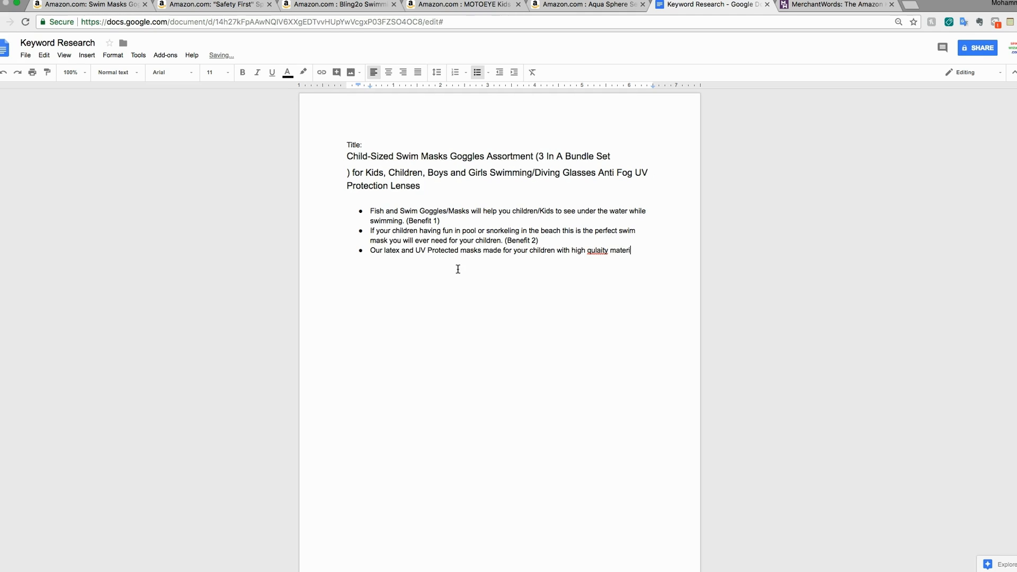
{"action": "right_click", "coordinate": [598, 251]}
{"action": "left_click", "coordinate": [625, 277]}
- Extend the third bullet with ", which guarantees", correcting the spelling of "guarantees"
{"action": "left_click", "coordinate": [648, 250]}
{"action": "type", "text": "amnd"}
{"action": "key", "text": "BackSpace"}
{"action": "key", "text": "BackSpace"}
{"action": "key", "text": "BackSpace"}
{"action": "key", "text": "BackSpace"}
{"action": "type", "text": ", whcih"}
{"action": "key", "text": "BackSpace"}
{"action": "key", "text": "BackSpace"}
{"action": "key", "text": "BackSpace"}
{"action": "key", "text": "BackSpace"}
{"action": "key", "text": "BackSpace"}
{"action": "key", "text": "BackSpace"}
{"action": "type", "text": "which gurantee"}
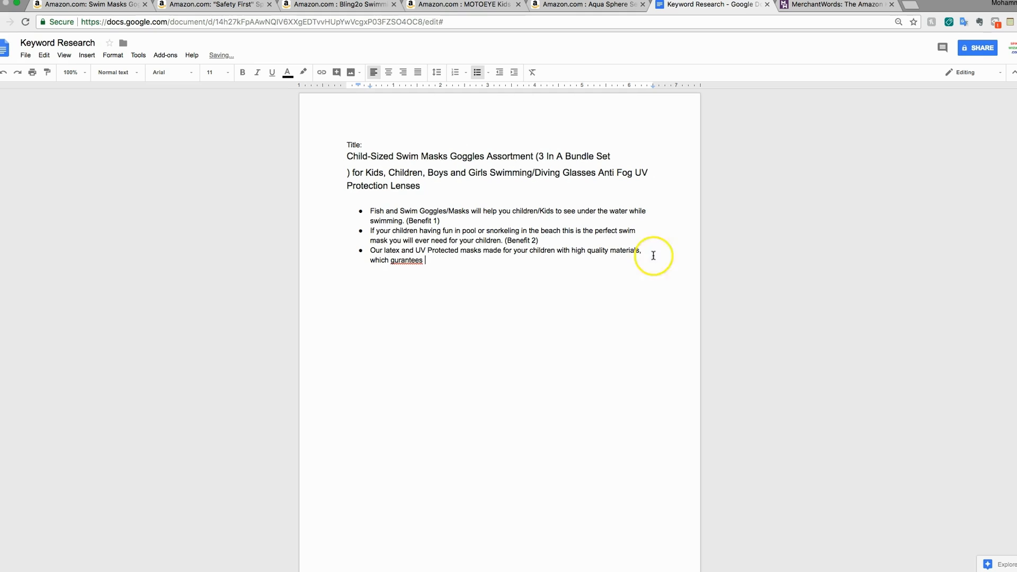
{"action": "right_click", "coordinate": [408, 260]}
{"action": "left_click", "coordinate": [461, 286]}
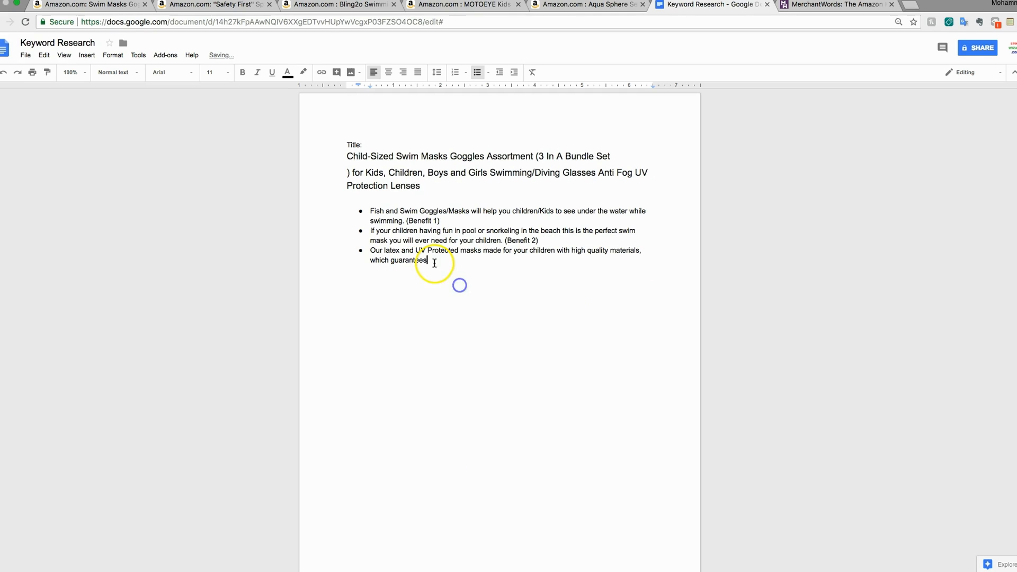
- Continue the third bullet with "comfort for the children when they waring them for a long period of time during swimming"
{"action": "type", "text": "comfo"}
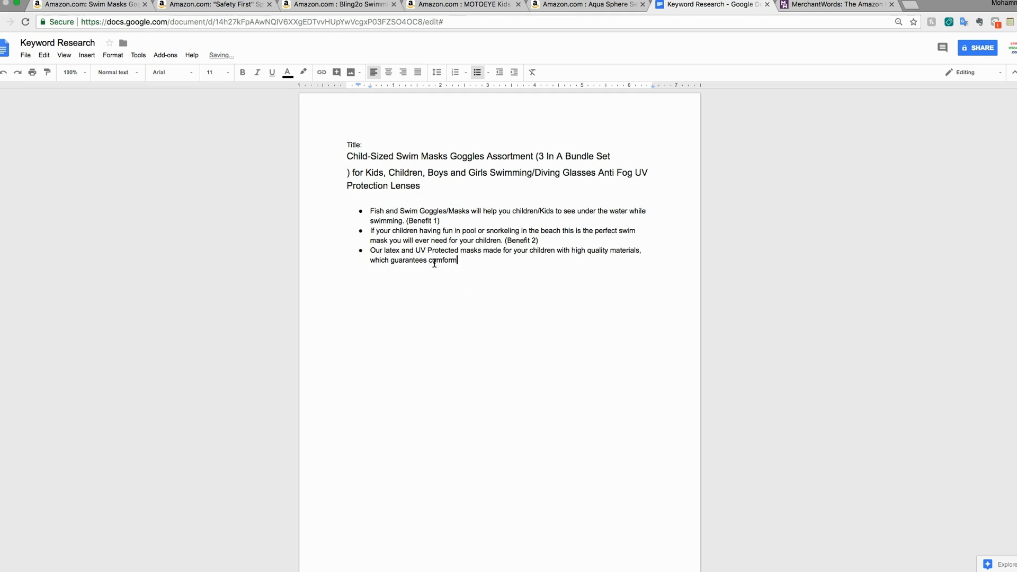
{"action": "type", "text": "rt for th "}
{"action": "type", "text": "e "}
{"action": "type", "text": "chu"}
{"action": "type", "text": "ldre"}
{"action": "type", "text": "n when "}
{"action": "type", "text": "they "}
{"action": "type", "text": "waring them for a "}
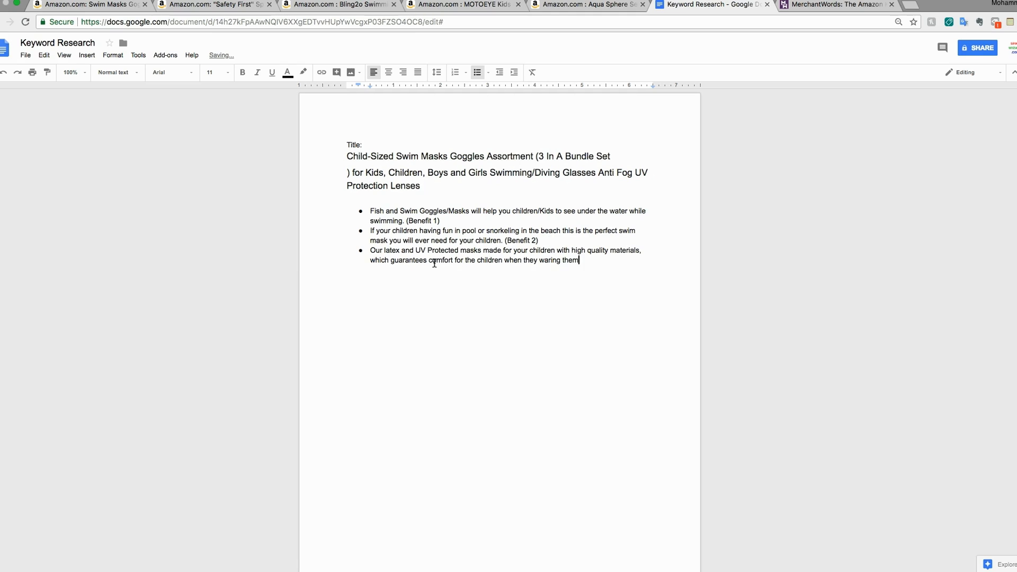
{"action": "type", "text": "long period of time during swimming iin"}
{"action": "key", "text": "BackSpace"}
{"action": "key", "text": "BackSpace"}
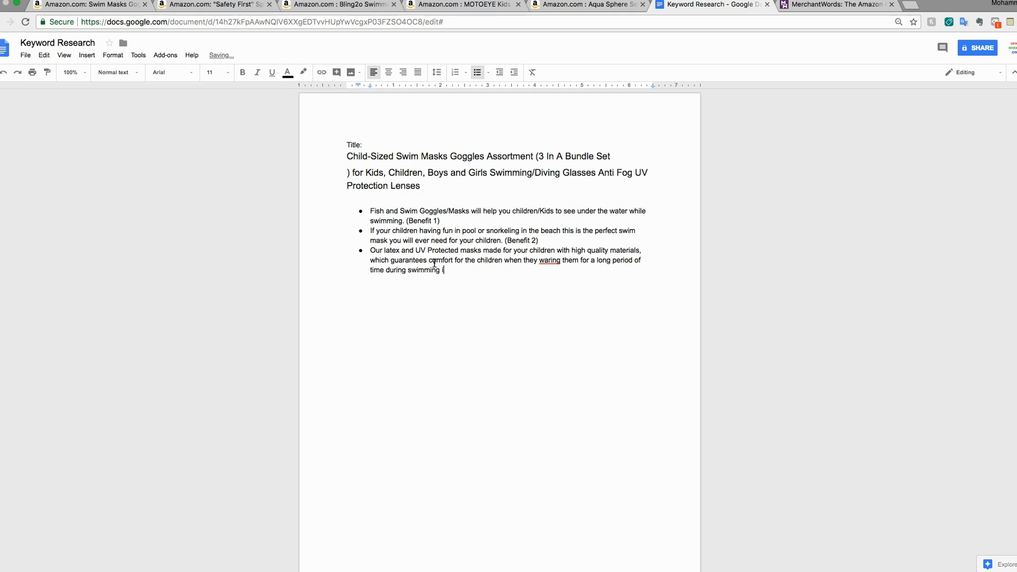
- Complete the third bullet's sentence with "in the pool" and add a fourth bullet
{"action": "type", "text": "n the pp"}
{"action": "key", "text": "BackSpace"}
{"action": "key", "text": "BackSpace"}
{"action": "key", "text": "BackSpace"}
{"action": "type", "text": "ool and in th"}
{"action": "key", "text": "BackSpace"}
{"action": "key", "text": "BackSpace"}
{"action": "key", "text": "BackSpace"}
{"action": "key", "text": "BackSpace"}
{"action": "key", "text": "BackSpace"}
{"action": "key", "text": "BackSpace"}
{"action": "type", "text": "o"}
{"action": "key", "text": "BackSpace"}
{"action": "key", "text": "BackSpace"}
{"action": "key", "text": "BackSpace"}
{"action": "key", "text": "BackSpace"}
{"action": "key", "text": "BackSpace"}
{"action": "key", "text": "Return"}
- Correct "waring" to "wearing" in the third bullet and end that bullet with ". (Benefit 3)"
{"action": "left_click", "coordinate": [391, 251]}
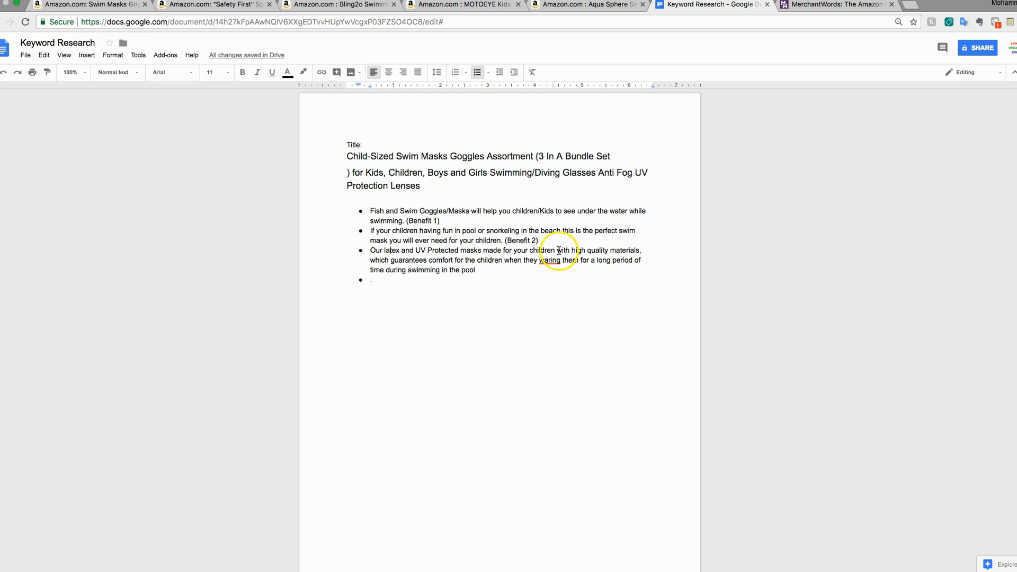
{"action": "double_click", "coordinate": [521, 251]}
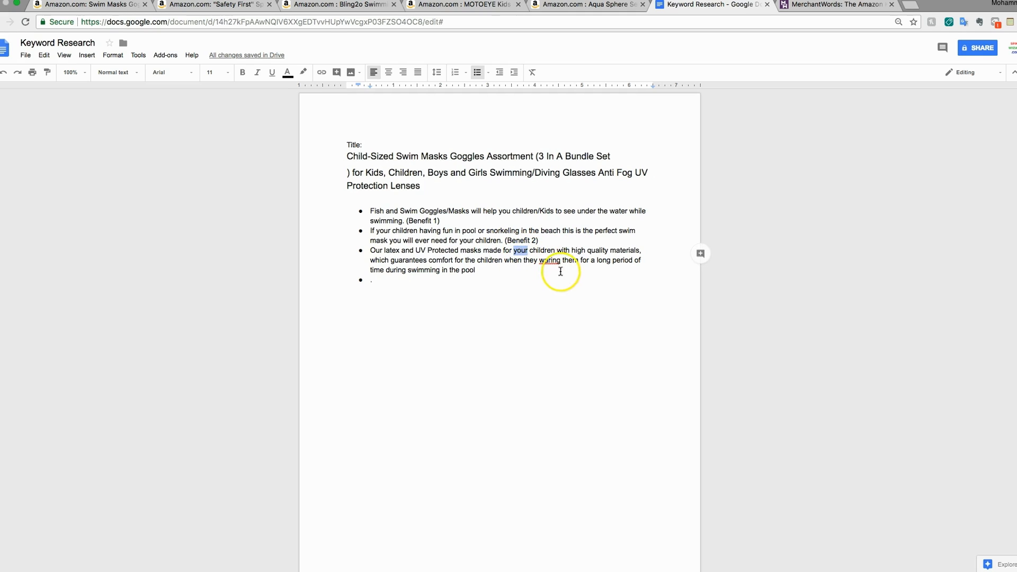
{"action": "right_click", "coordinate": [552, 260]}
{"action": "left_click", "coordinate": [601, 284]}
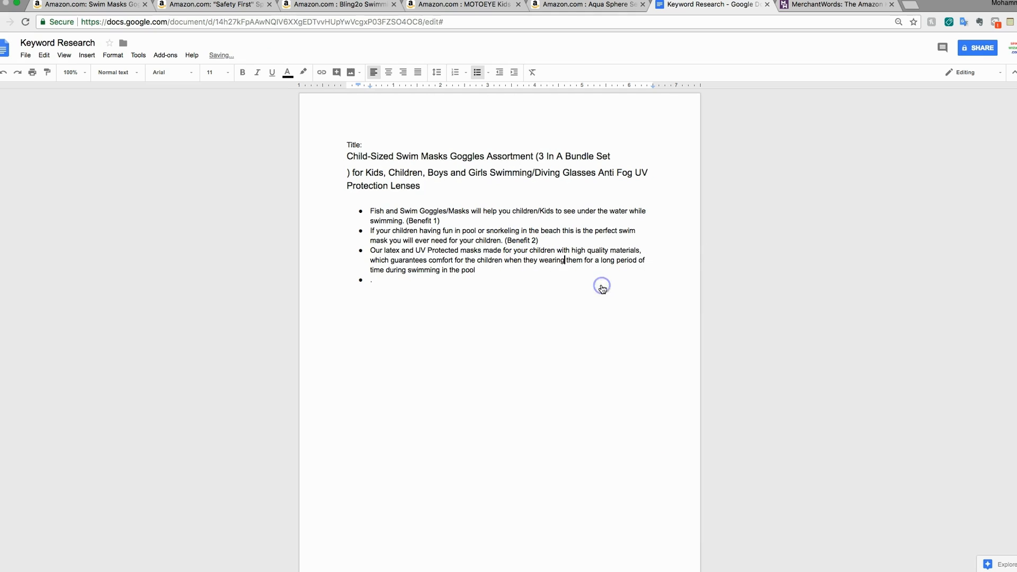
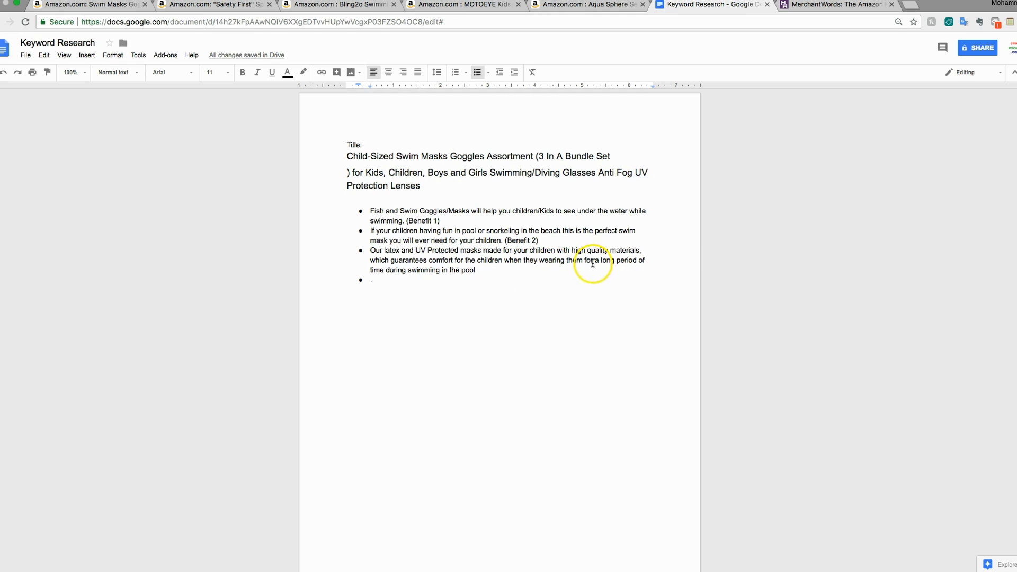
{"action": "left_click", "coordinate": [509, 268]}
{"action": "type", "text": ". (B"}
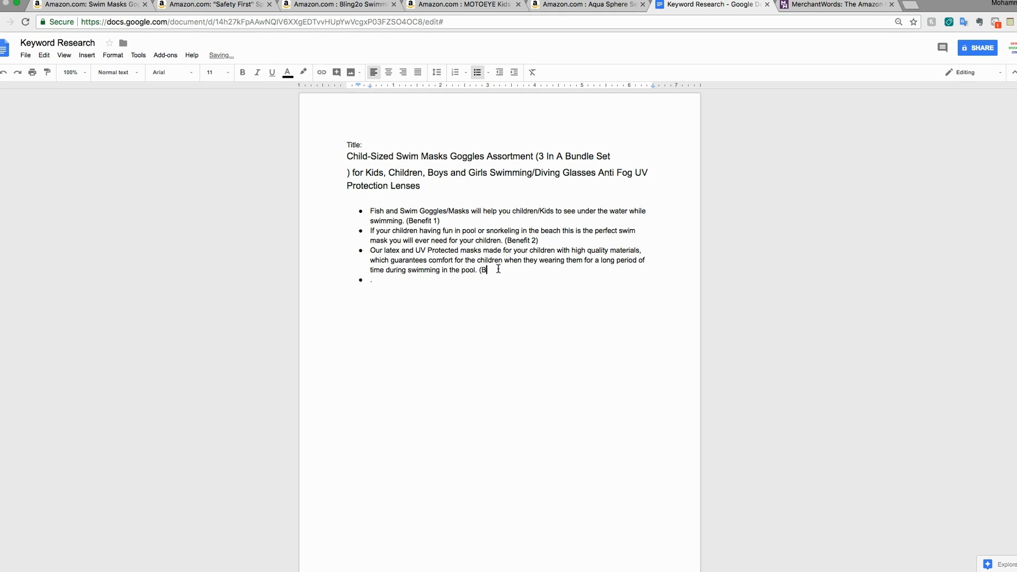
{"action": "type", "text": "enefit 3)"}
- Begin the fourth bullet with "This mask is made with high quality xyz material,"
{"action": "left_click", "coordinate": [497, 269]}
{"action": "type", "text": "e"}
{"action": "key", "text": "BackSpace"}
{"action": "type", "text": "Tis"}
{"action": "key", "text": "BackSpace"}
{"action": "key", "text": "BackSpace"}
{"action": "key", "text": "BackSpace"}
{"action": "type", "text": "his mask is made with high  quali"}
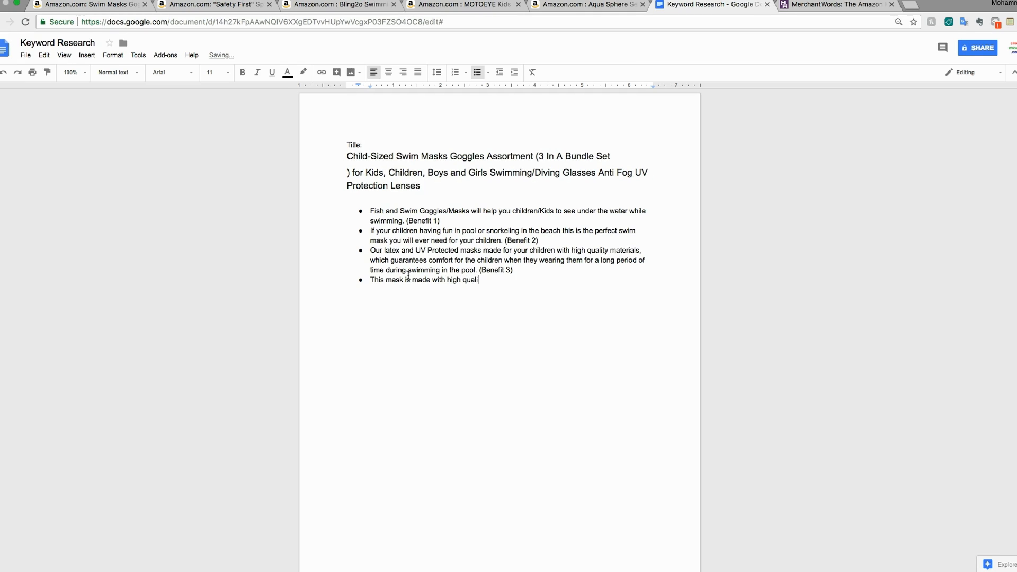
{"action": "type", "text": "ty xyz material amd"}
{"action": "key", "text": "BackSpace"}
{"action": "key", "text": "BackSpace"}
{"action": "key", "text": "BackSpace"}
- Finish the fourth bullet with "and made for the children age of x to x." and add a fifth bullet
{"action": "type", "text": "and make"}
{"action": "key", "text": "BackSpace"}
{"action": "key", "text": "BackSpace"}
{"action": "type", "text": "de for the child"}
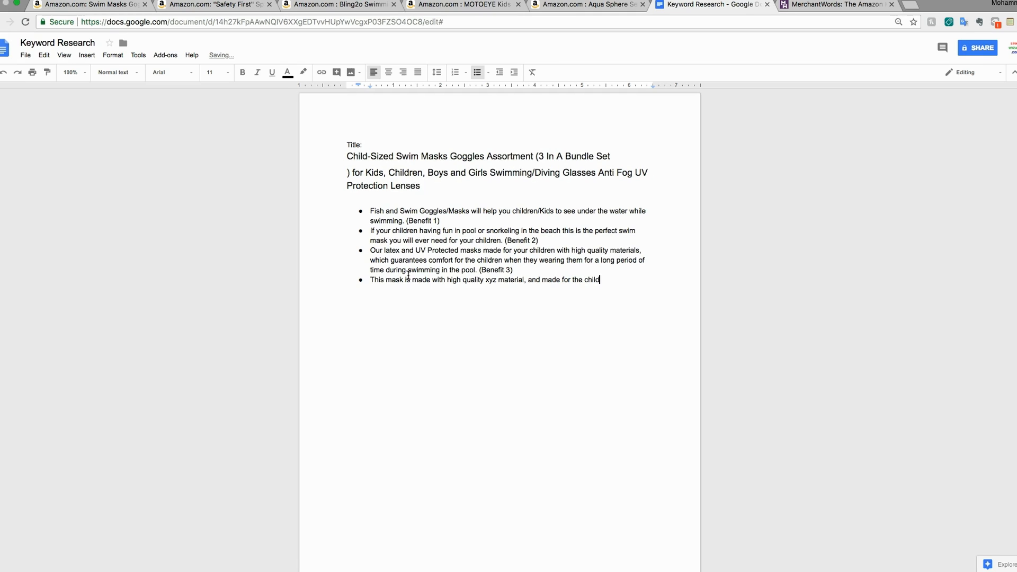
{"action": "type", "text": "re"}
{"action": "key", "text": "BackSpace"}
{"action": "type", "text": "ren age of x tpo x and"}
{"action": "key", "text": "BackSpace"}
{"action": "key", "text": "BackSpace"}
{"action": "key", "text": "BackSpace"}
{"action": "key", "text": "BackSpace"}
{"action": "key", "text": "BackSpace"}
{"action": "key", "text": "Return"}
- Review the MOTOEYE listing's "Unbeatable Price" bullet about the package contents and the 12-month guarantee
{"action": "left_click", "coordinate": [339, 4]}
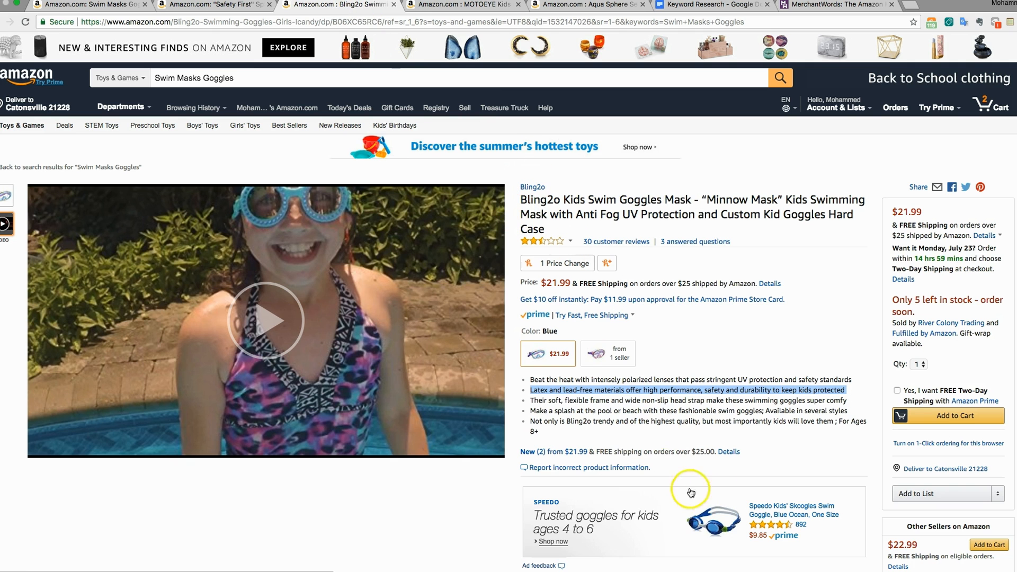
{"action": "left_click", "coordinate": [464, 5]}
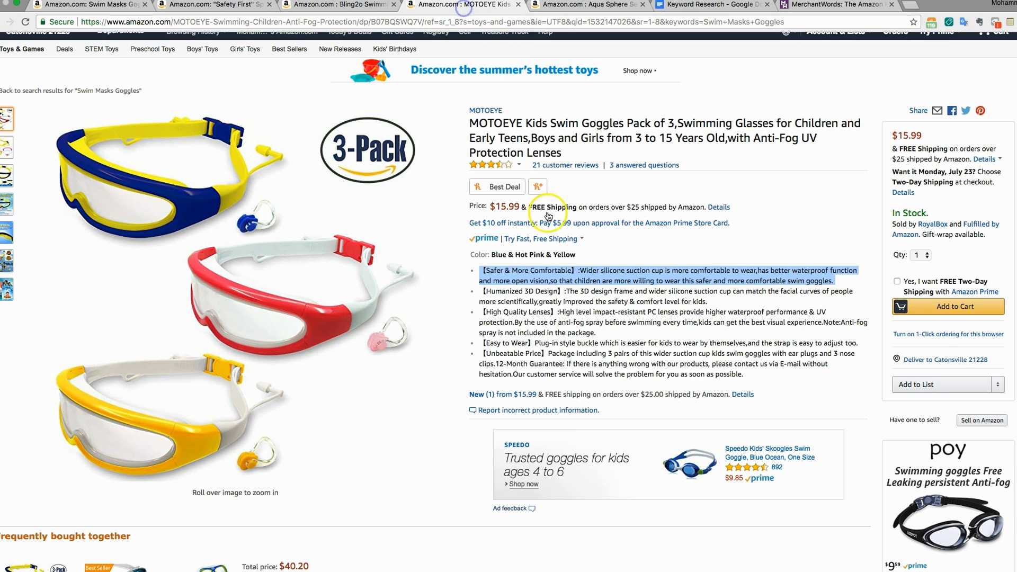
{"action": "left_click", "coordinate": [529, 373]}
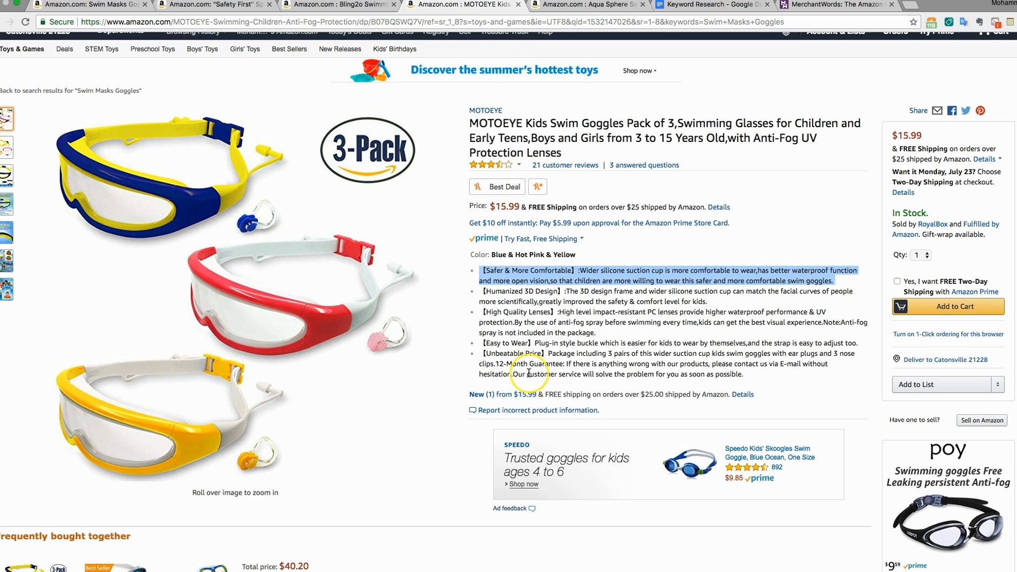
{"action": "left_click_drag", "start_coordinate": [548, 353], "coordinate": [571, 369]}
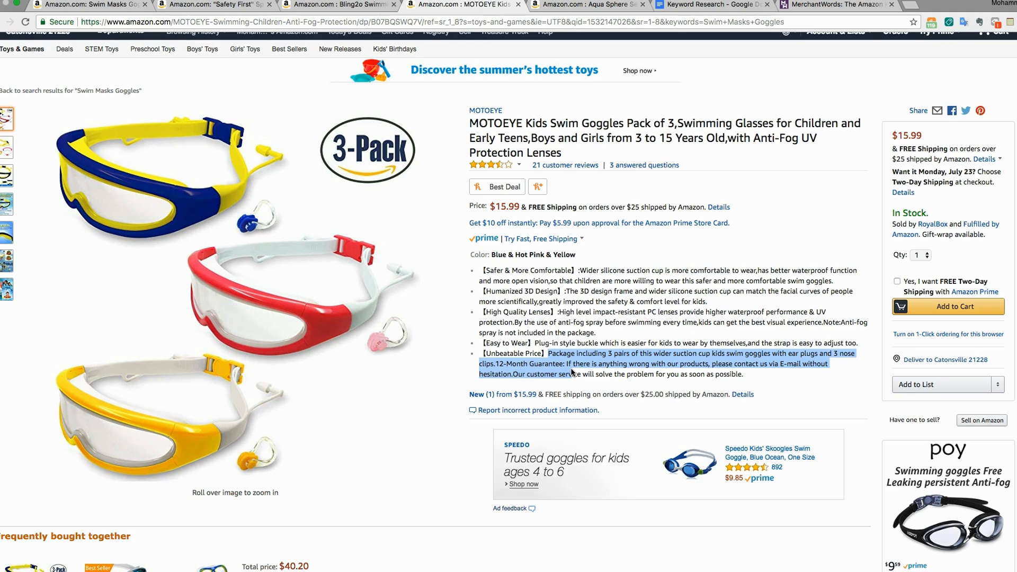
{"action": "left_click", "coordinate": [631, 372]}
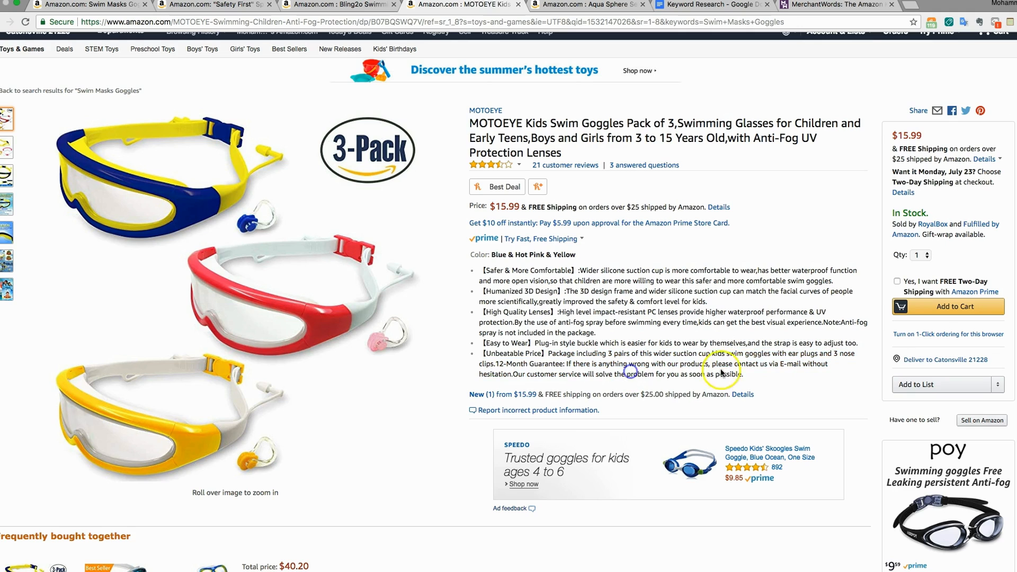
{"action": "left_click", "coordinate": [848, 355]}
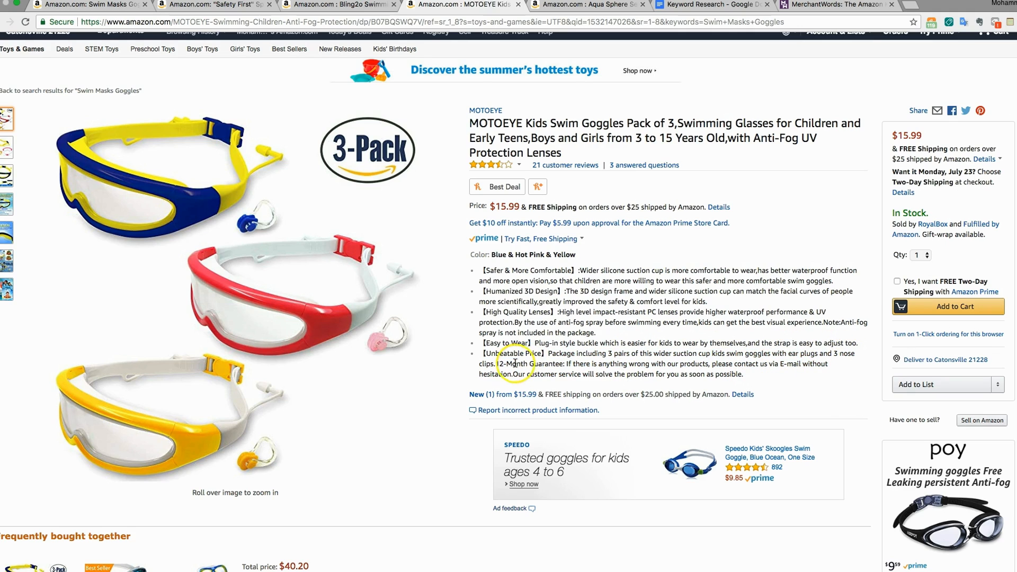
{"action": "left_click_drag", "start_coordinate": [504, 364], "coordinate": [477, 355]}
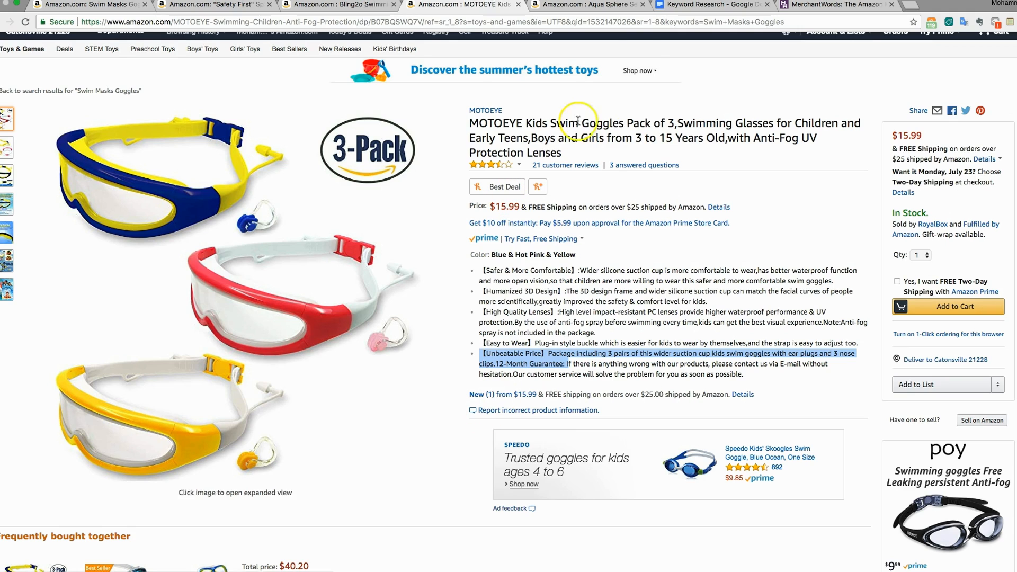
- Return to the Keyword Research document to fill in the empty fifth bullet
{"action": "left_click", "coordinate": [689, 5]}
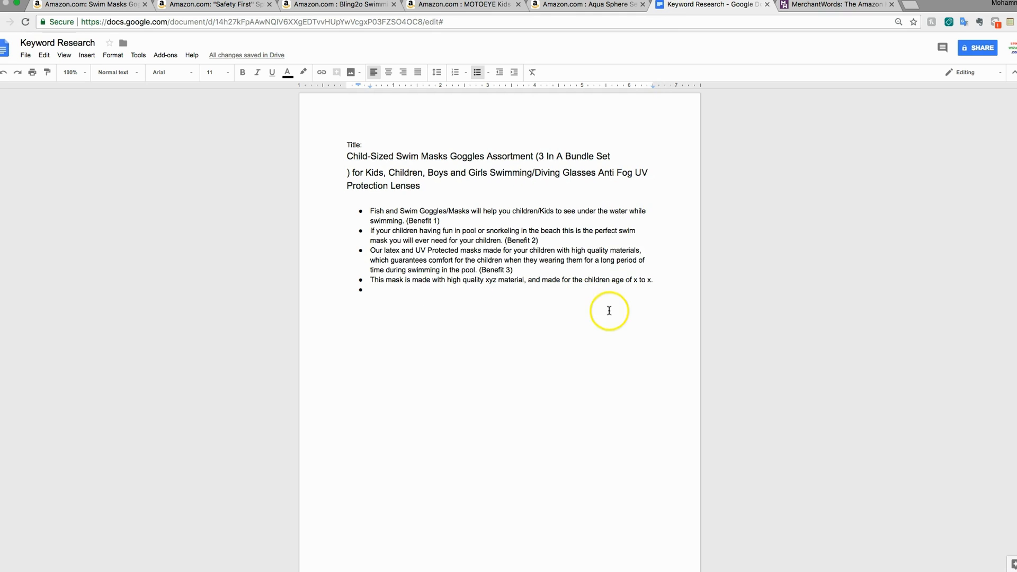
{"action": "type", "text": "This "}
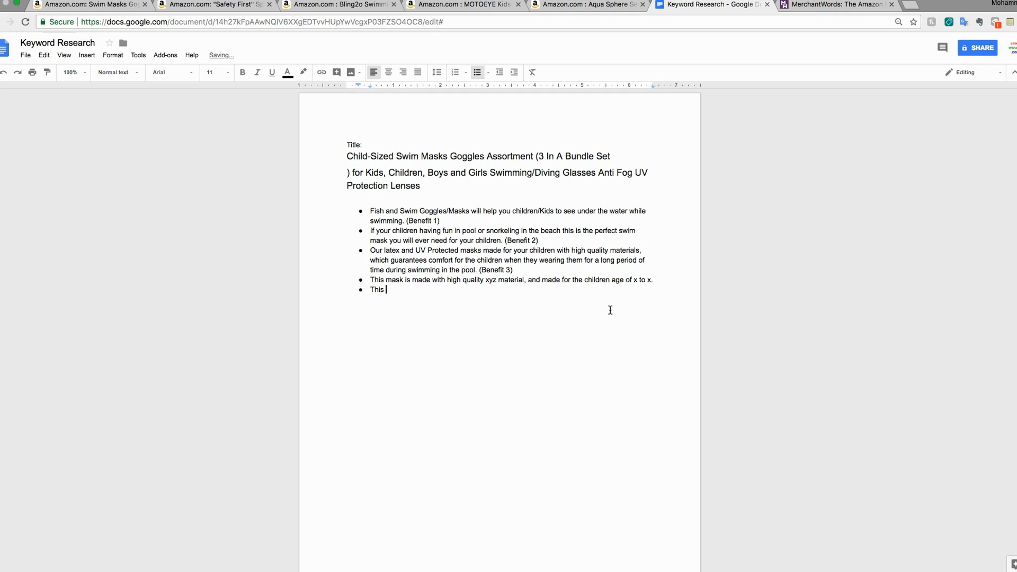
{"action": "type", "text": "product "}
{"action": "type", "text": "co"}
{"action": "key", "text": "BackSpace"}
{"action": "key", "text": "BackSpace"}
{"action": "key", "text": "BackSpace"}
{"action": "key", "text": "BackSpace"}
{"action": "key", "text": "BackSpace"}
{"action": "key", "text": "BackSpace"}
{"action": "key", "text": "BackSpace"}
{"action": "key", "text": "BackSpace"}
{"action": "key", "text": "BackSpace"}
{"action": "key", "text": "BackSpace"}
{"action": "key", "text": "BackSpace"}
- Begin the fifth bullet with "Our mask comes 3 in a bundle on package"
{"action": "type", "text": "Our mask comes 3 in a bundle and"}
{"action": "key", "text": "BackSpace"}
{"action": "key", "text": "BackSpace"}
{"action": "key", "text": "BackSpace"}
{"action": "type", "text": "on package "}
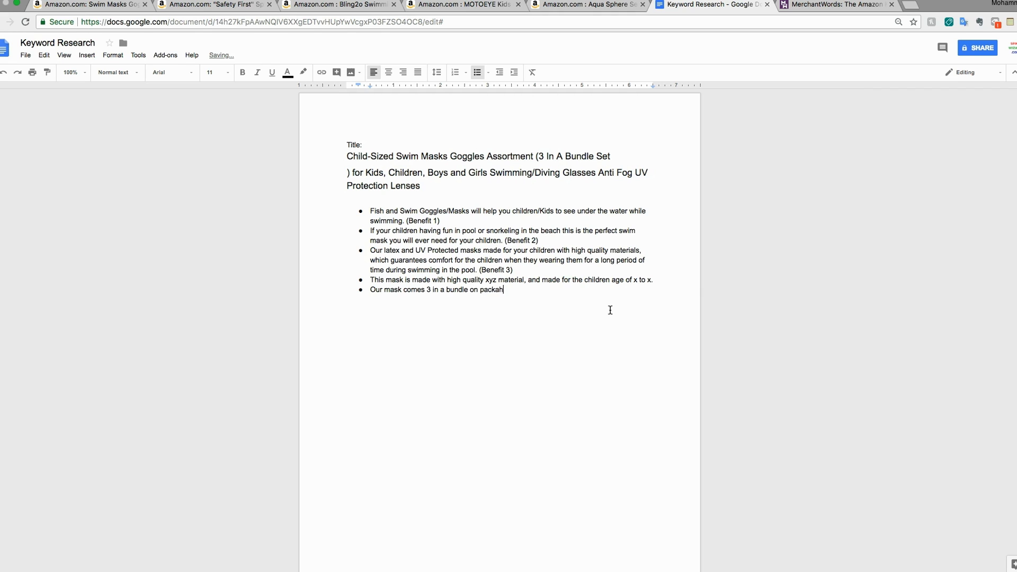
- Continue the fifth bullet with ". Also, we provide 30 days money back"
{"action": "type", "text": " ALs"}
{"action": "key", "text": "BackSpace"}
{"action": "key", "text": "BackSpace"}
{"action": "type", "text": "lso"}
{"action": "type", "text": ", we provide "}
{"action": "type", "text": "30 day"}
{"action": "type", "text": "s monbe"}
{"action": "type", "text": "eyt"}
{"action": "key", "text": "BackSpace"}
{"action": "type", "text": "back"}
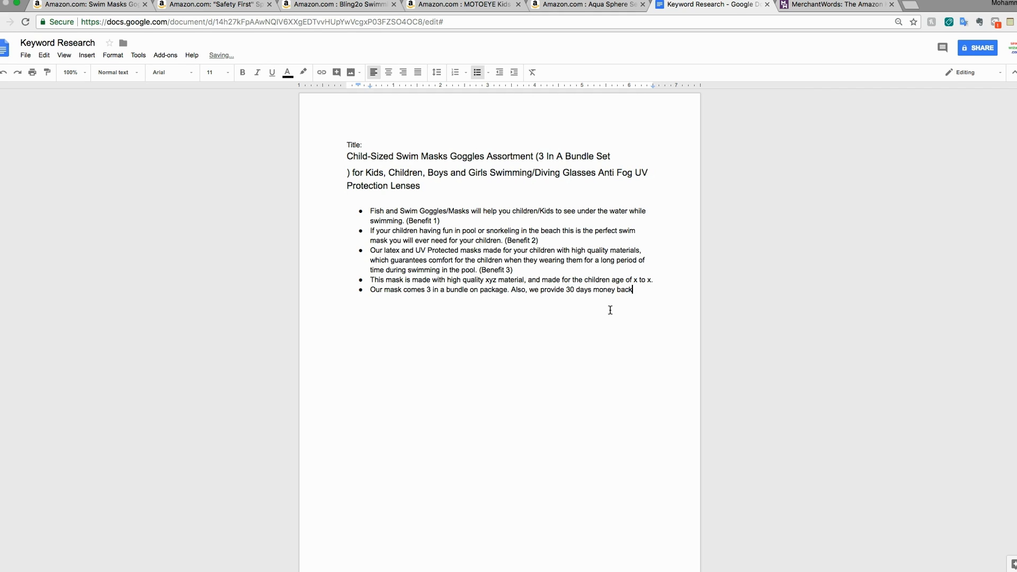
- Extend the money-back sentence in the fifth bullet with "gurantee for the"
{"action": "type", "text": " gurantee fro"}
{"action": "key", "text": "BackSpace"}
{"action": "type", "text": "fro"}
{"action": "key", "text": "BackSpace"}
{"action": "key", "text": "BackSpace"}
{"action": "key", "text": "BackSpace"}
{"action": "type", "text": "or the"}
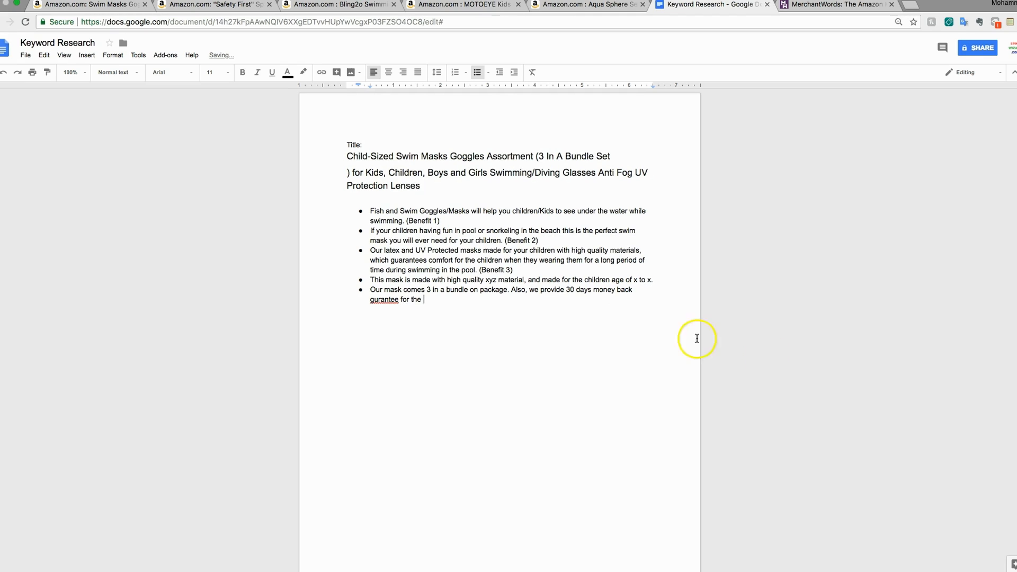
- Search Google in a new browser tab for "amazon fba money back guarantee"
{"action": "left_click", "coordinate": [842, 4]}
{"action": "left_click", "coordinate": [910, 5]}
{"action": "type", "text": "a"}
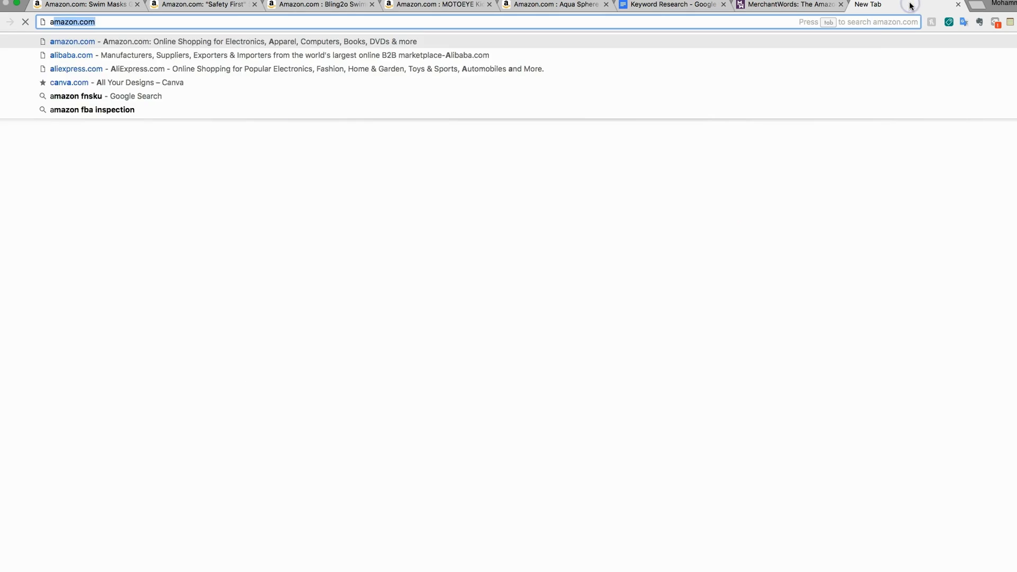
{"action": "type", "text": "maozn fba mobe"}
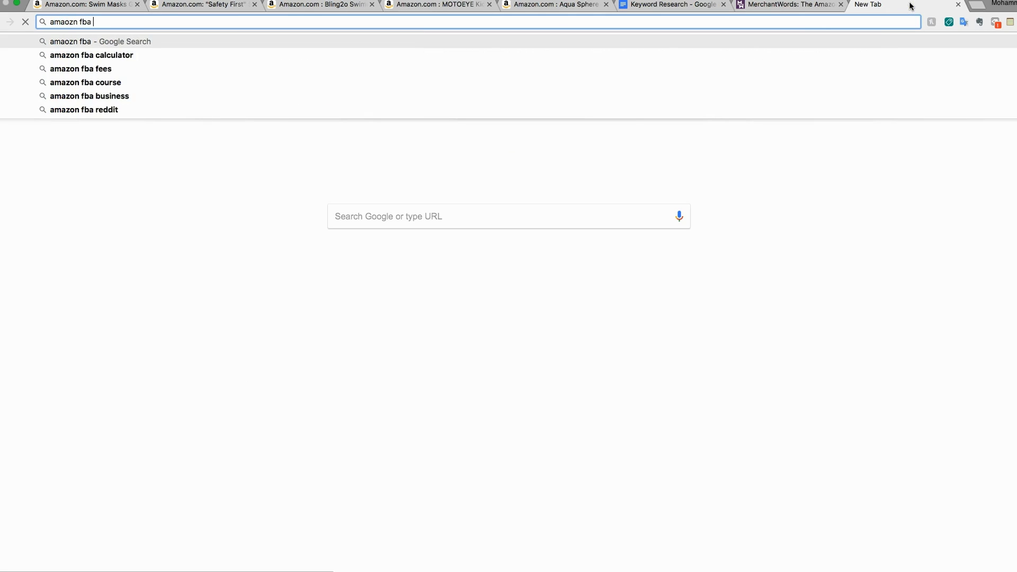
{"action": "key", "text": "BackSpace"}
{"action": "key", "text": "BackSpace"}
{"action": "type", "text": "ner"}
{"action": "key", "text": "BackSpace"}
{"action": "type", "text": "y"}
{"action": "key", "text": "Down"}
{"action": "key", "text": "Down"}
{"action": "key", "text": "Return"}
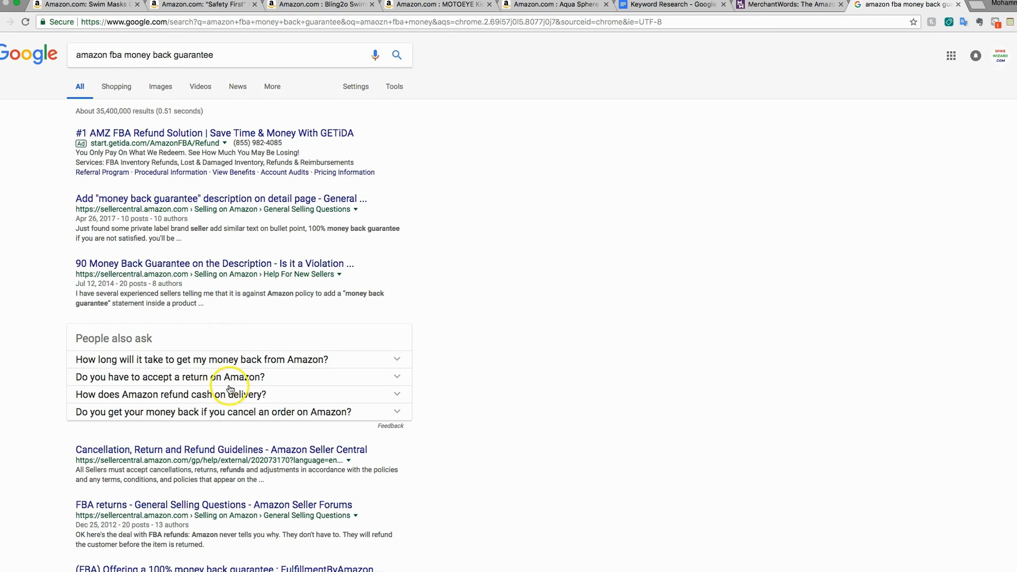
- Expand the related question "How long will it take to get my money back from Amazon?" and check the return period
{"action": "scroll", "coordinate": [229, 391], "scroll_direction": "down", "scroll_amount": 1}
{"action": "scroll", "coordinate": [231, 391], "scroll_direction": "up", "scroll_amount": 2}
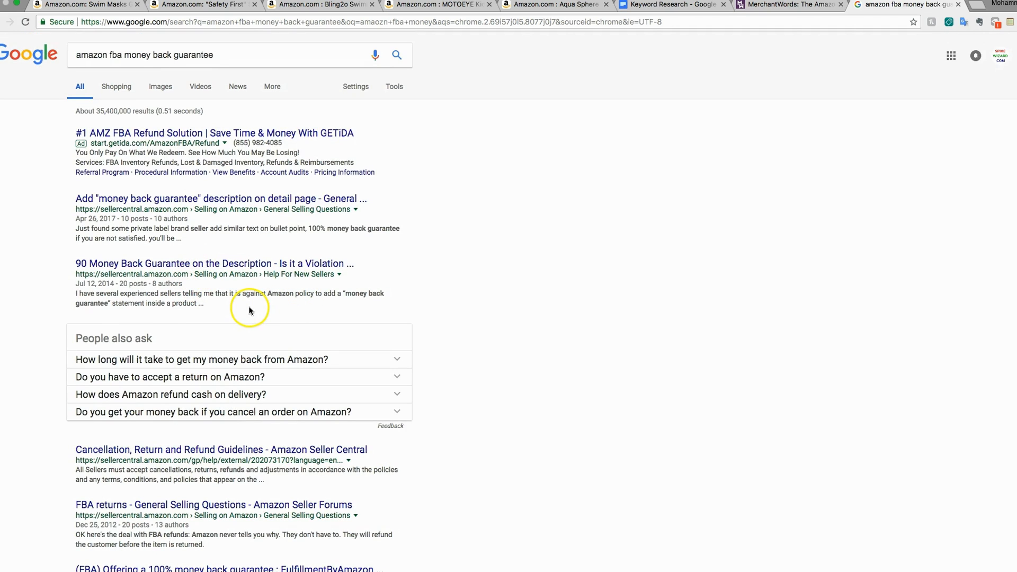
{"action": "left_click", "coordinate": [273, 359]}
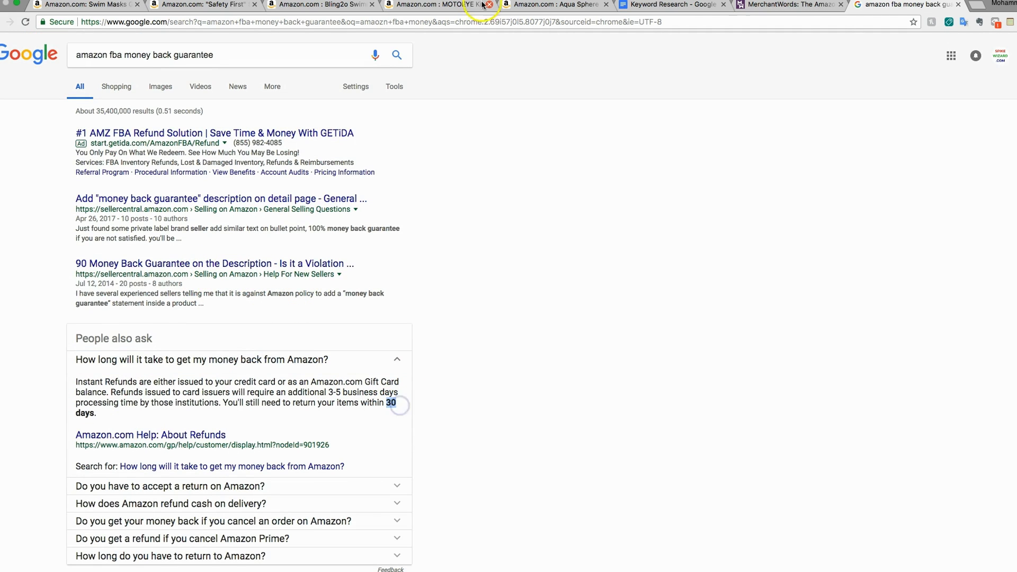
- Go back to the Keyword Research document and correct "gurantee" to "guarantee" in the fifth bullet
{"action": "left_click", "coordinate": [466, 5]}
{"action": "left_click", "coordinate": [664, 12]}
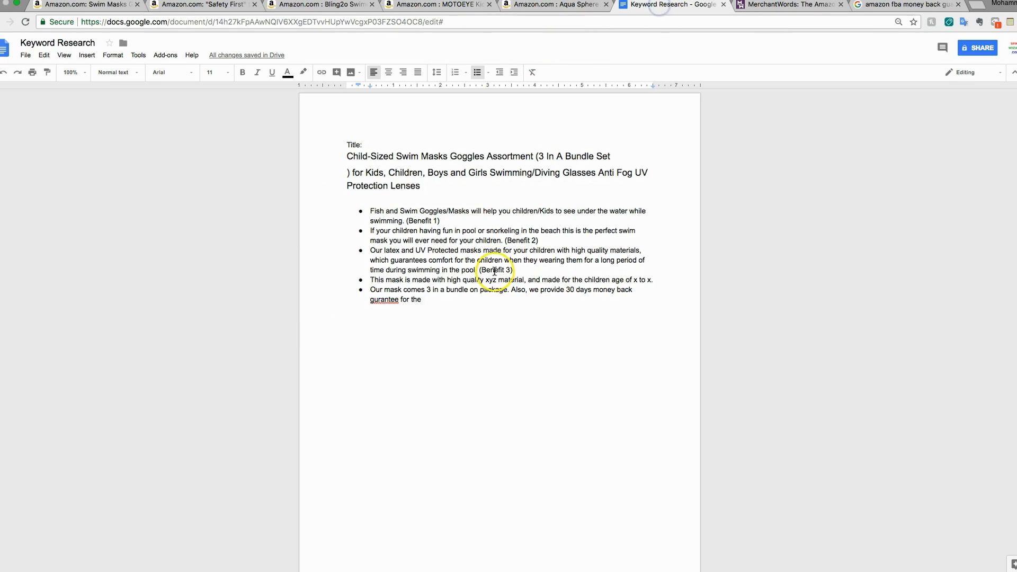
{"action": "left_click", "coordinate": [378, 299]}
{"action": "right_click", "coordinate": [378, 299]}
{"action": "left_click", "coordinate": [416, 319]}
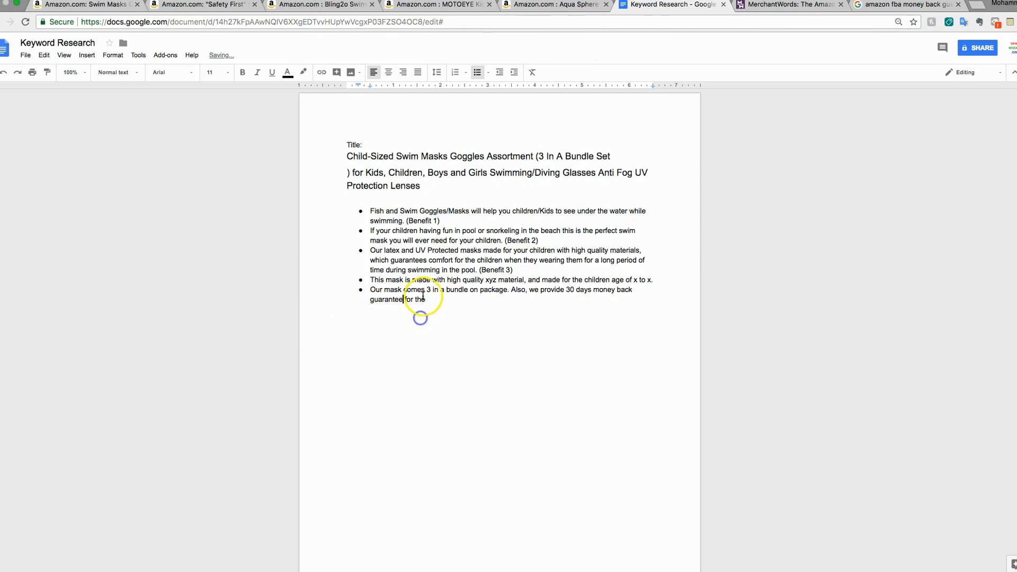
- Finish the fifth bullet with "products, so if you don't like any aspect you can always get your moneyback."
{"action": "left_click", "coordinate": [439, 301]}
{"action": "type", "text": "products "}
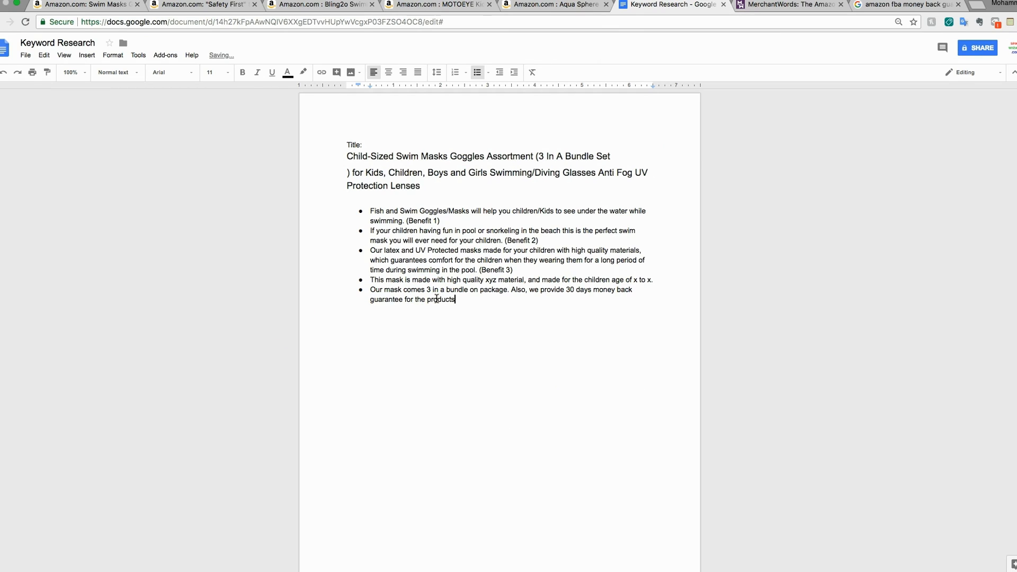
{"action": "type", "text": "so if you don't like any aspect you can always ghe"}
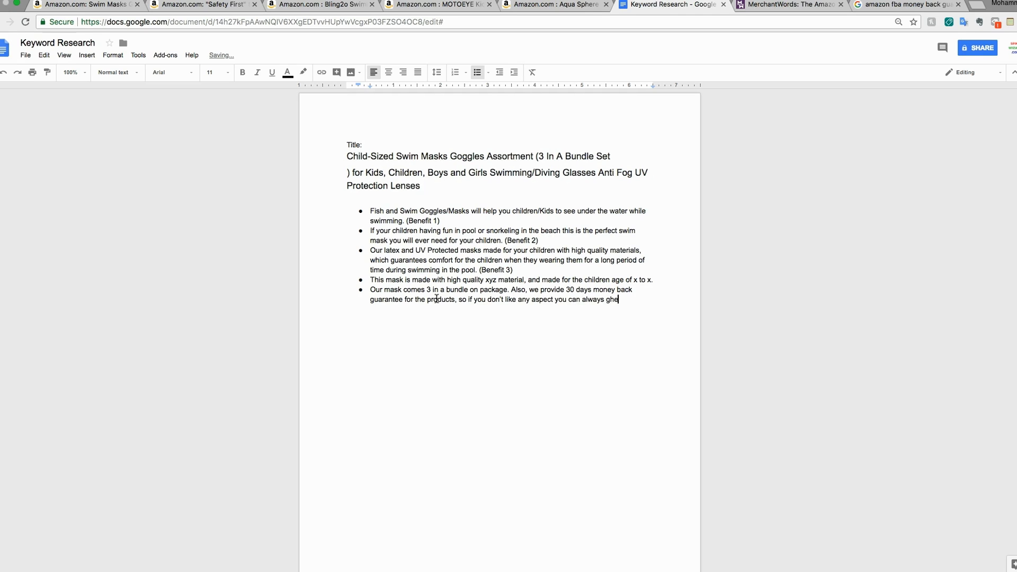
{"action": "type", "text": "t your moneybackl"}
{"action": "left_click", "coordinate": [573, 318]}
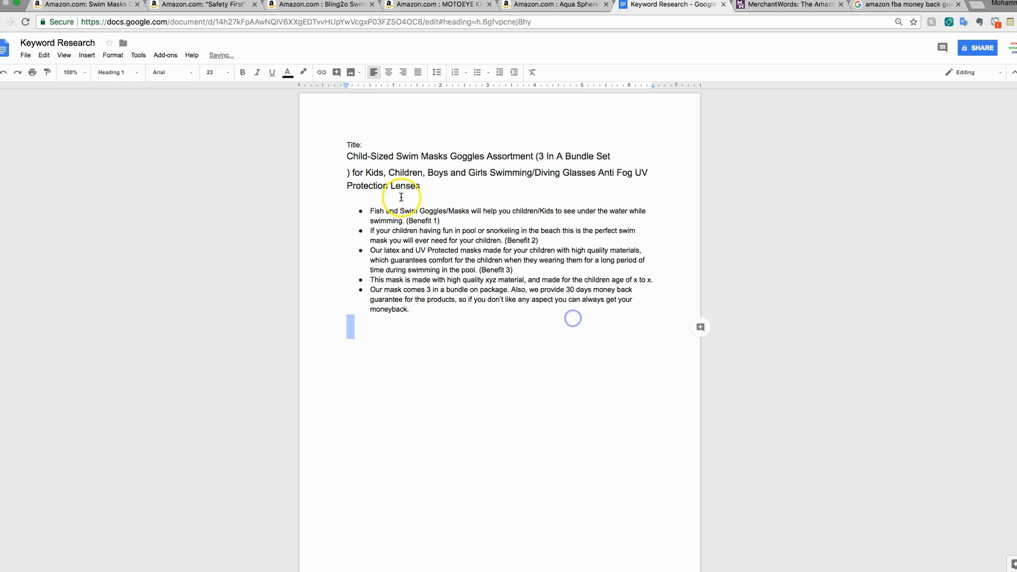
- Review the written title and the five bullet points by highlighting each block
{"action": "left_click", "coordinate": [389, 211]}
{"action": "left_click_drag", "start_coordinate": [347, 155], "coordinate": [427, 193]}
{"action": "scroll", "coordinate": [426, 205], "scroll_direction": "down", "scroll_amount": 1}
{"action": "left_click_drag", "start_coordinate": [418, 275], "coordinate": [349, 164]}
- Compare the text with the competing "Safety First", Bling2o and MOTOEYE listings on Amazon
{"action": "left_click", "coordinate": [201, 5]}
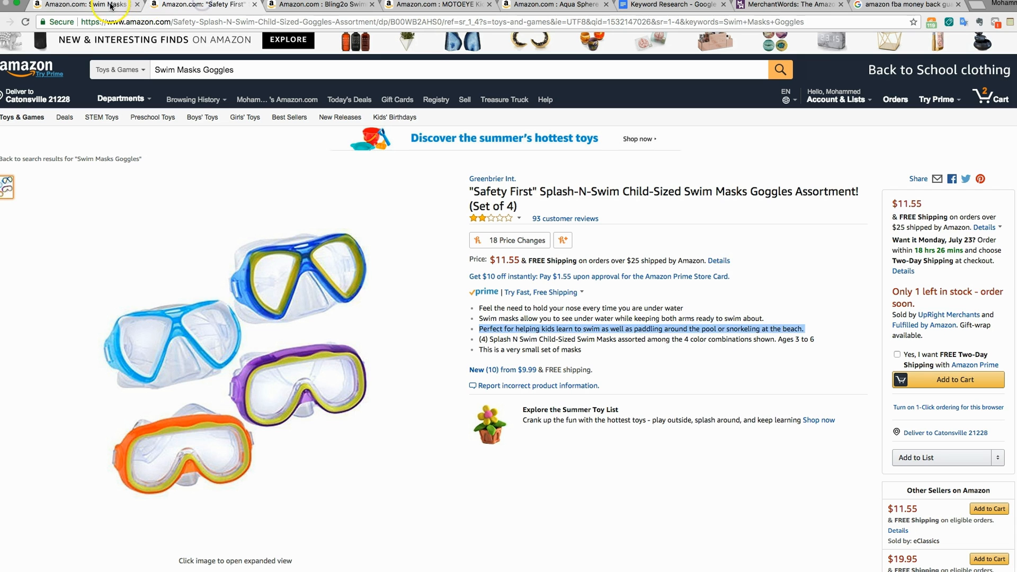
{"action": "left_click", "coordinate": [321, 5]}
{"action": "left_click", "coordinate": [413, 5]}
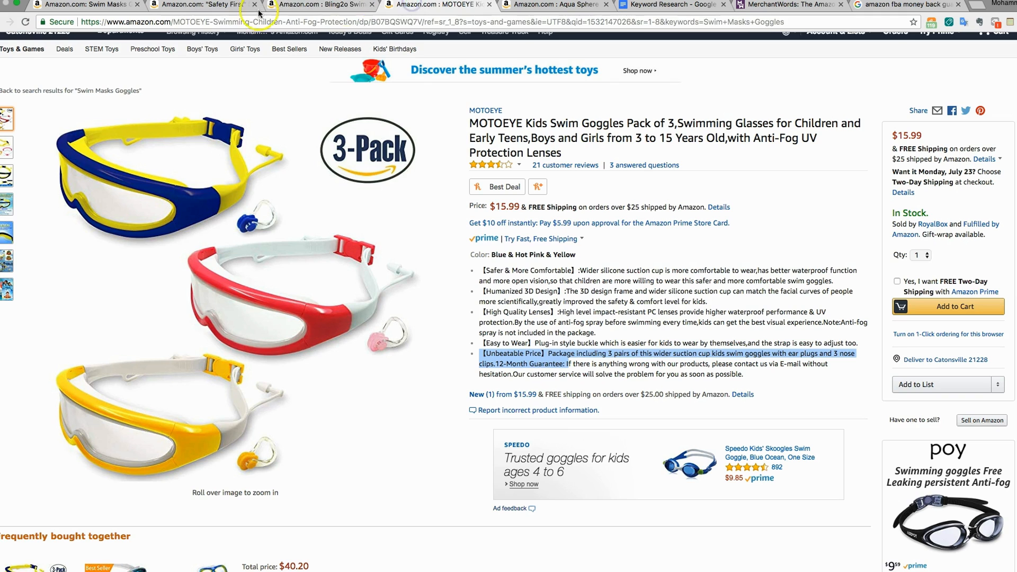
{"action": "left_click", "coordinate": [202, 4]}
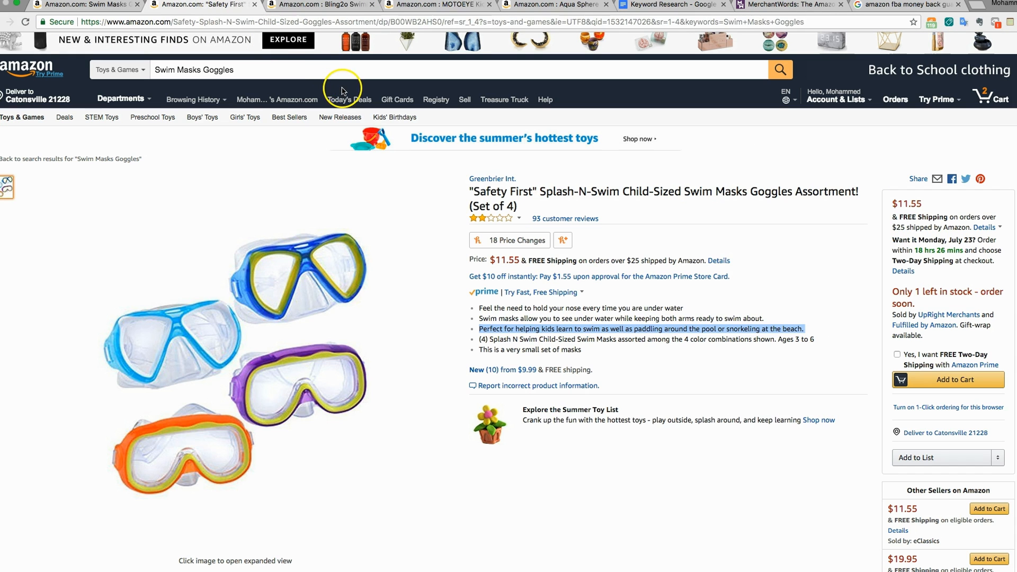
- Return to the Keyword Research document and go over the finished title and bullet list once more
{"action": "left_click", "coordinate": [670, 4]}
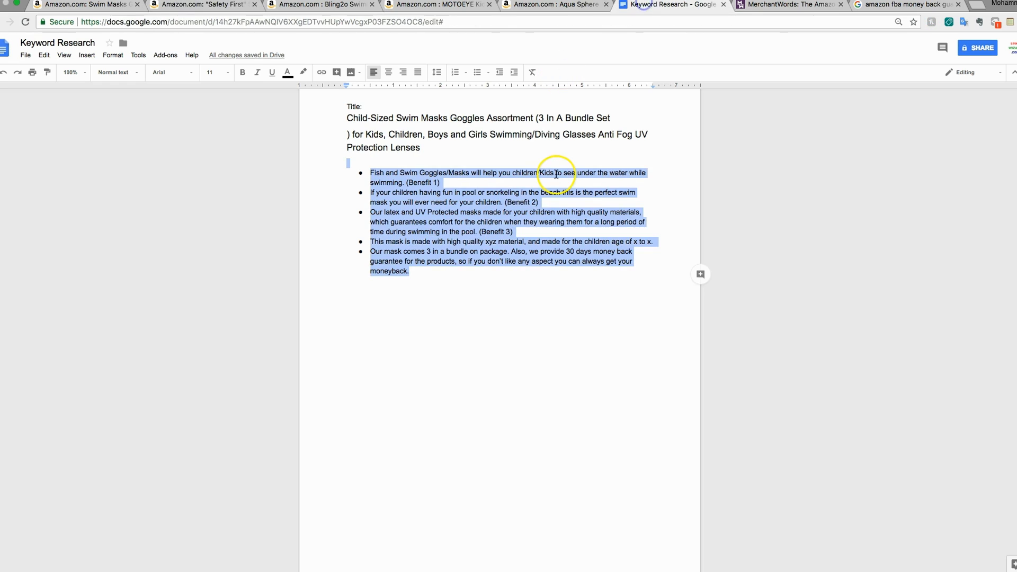
{"action": "left_click", "coordinate": [377, 119]}
{"action": "left_click_drag", "start_coordinate": [348, 120], "coordinate": [477, 157]}
{"action": "left_click", "coordinate": [434, 133]}
{"action": "left_click_drag", "start_coordinate": [358, 173], "coordinate": [457, 273]}
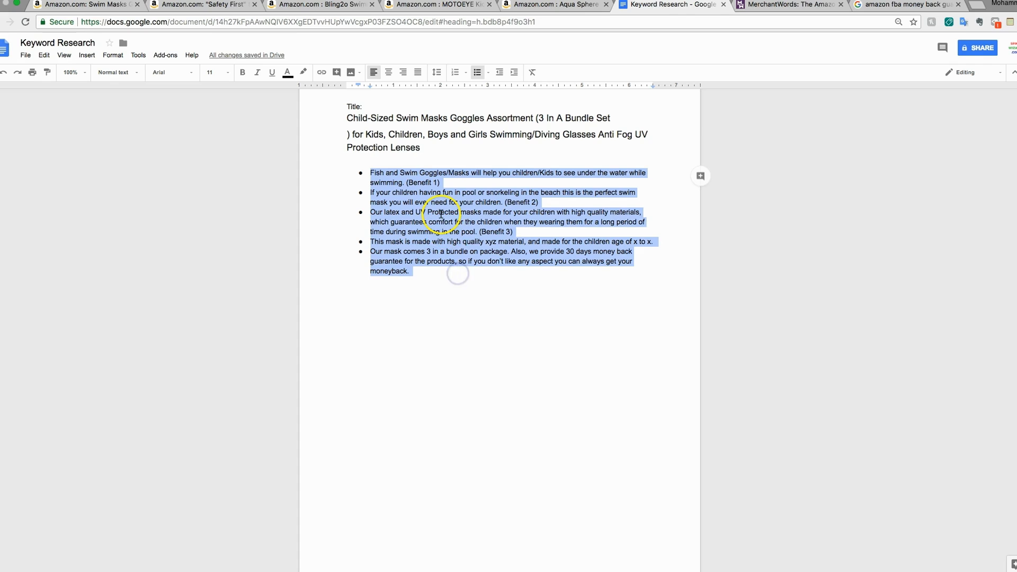
{"action": "left_click_drag", "start_coordinate": [365, 175], "coordinate": [441, 269]}
{"action": "scroll", "coordinate": [428, 219], "scroll_direction": "up", "scroll_amount": 2}
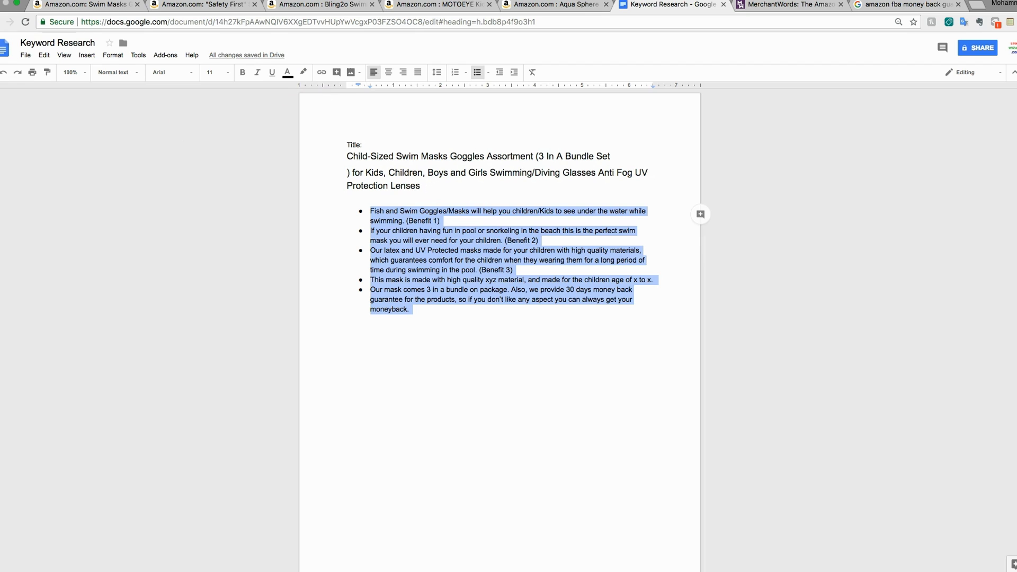
{"action": "left_click", "coordinate": [507, 200]}
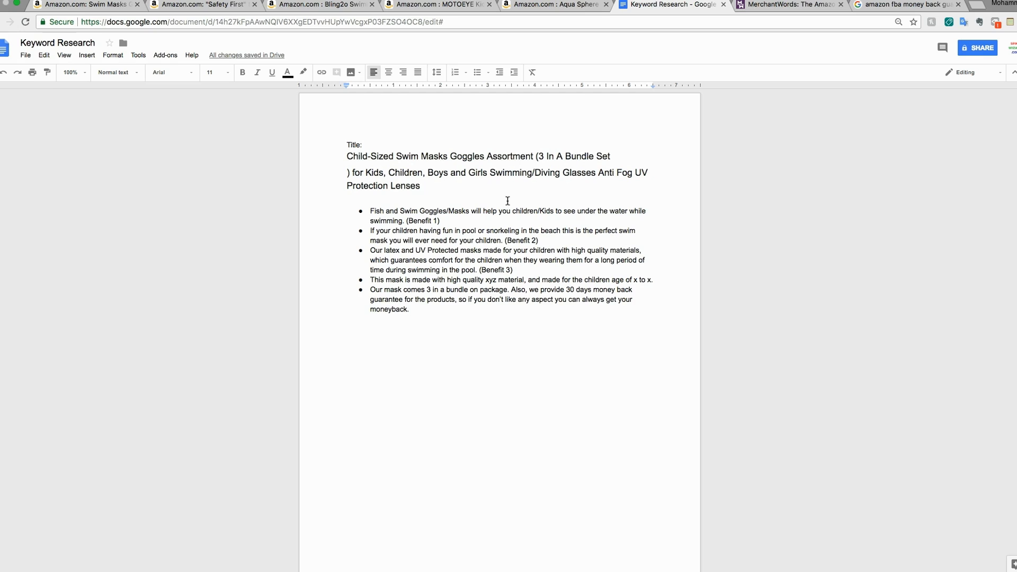
{"action": "left_click", "coordinate": [508, 200]}
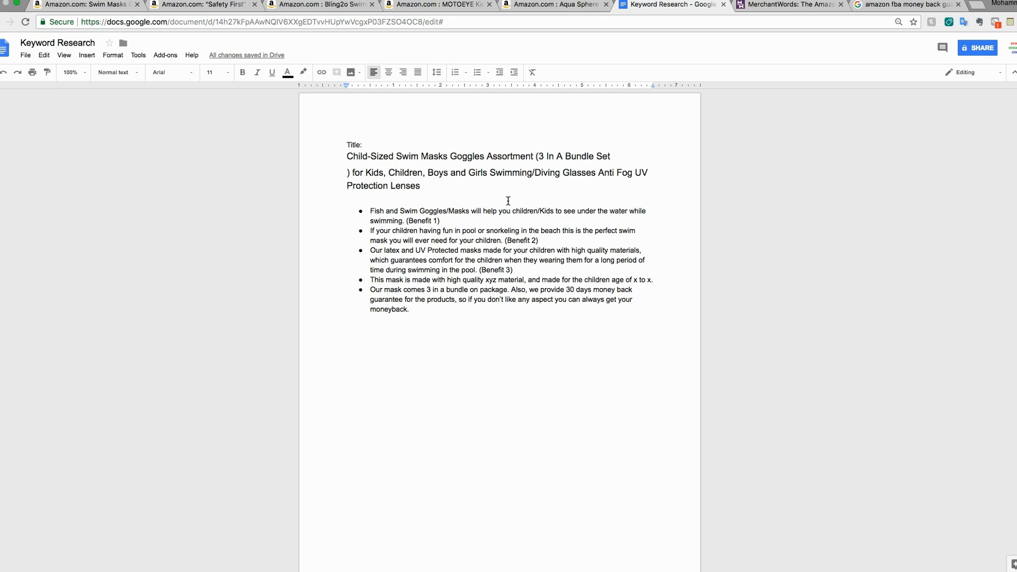